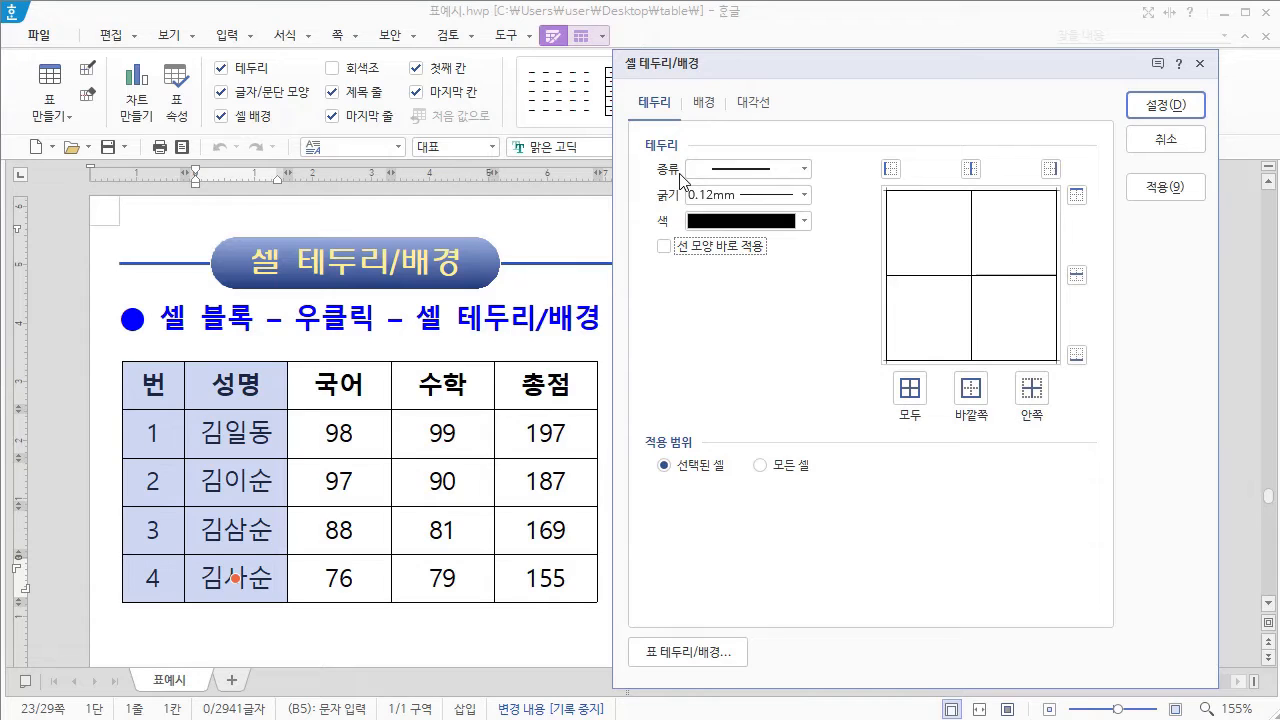
Step: Set the border line type to solid (실선) and its thickness to 0.12 mm for the selected cells
click(804, 169)
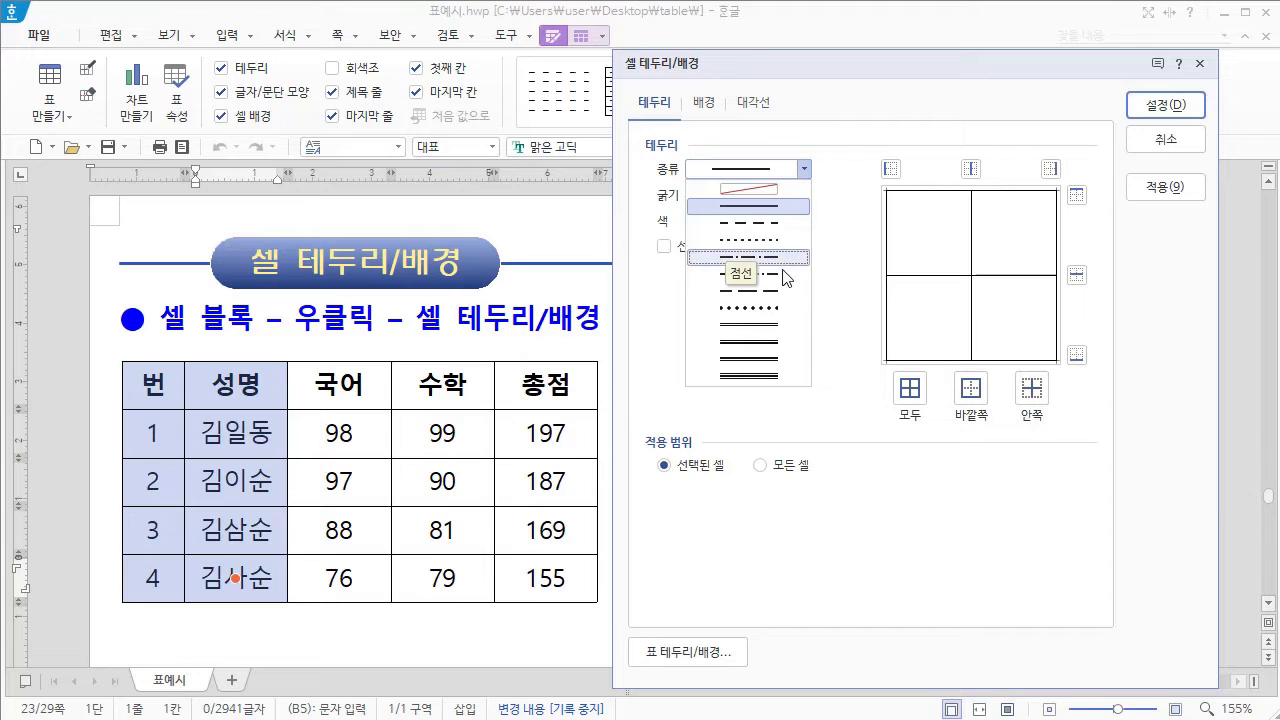
click(754, 207)
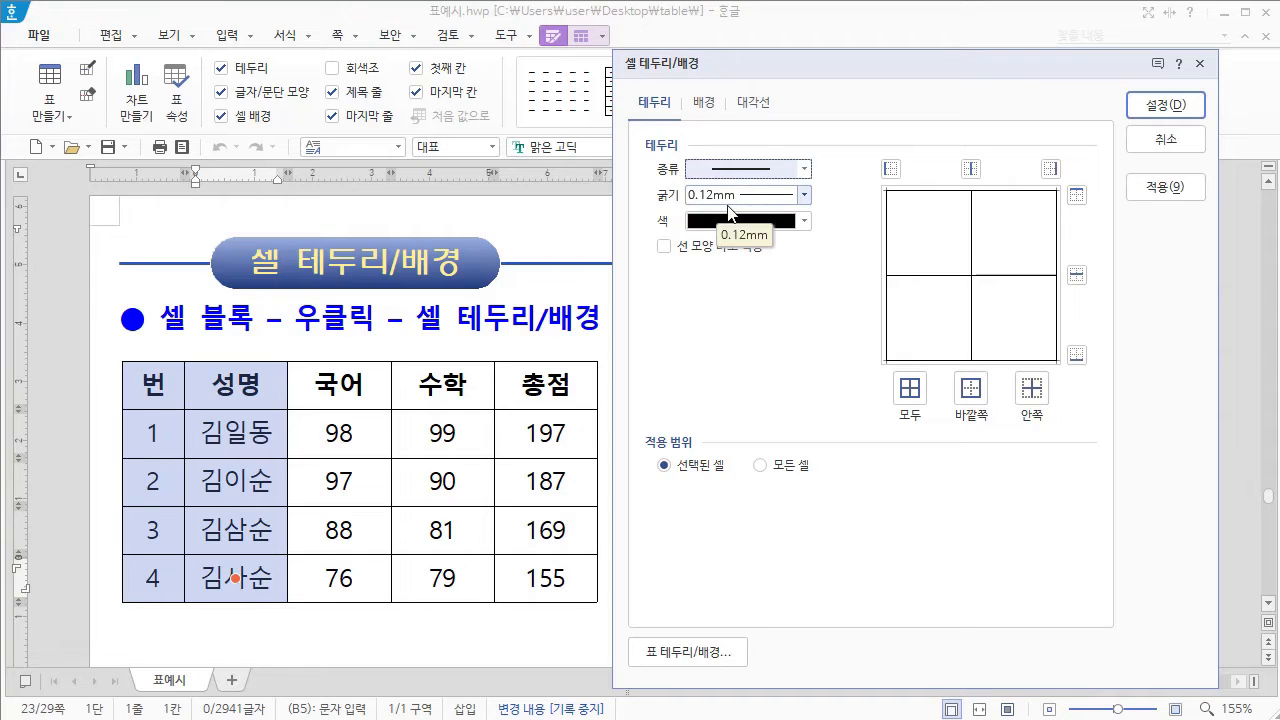
click(802, 197)
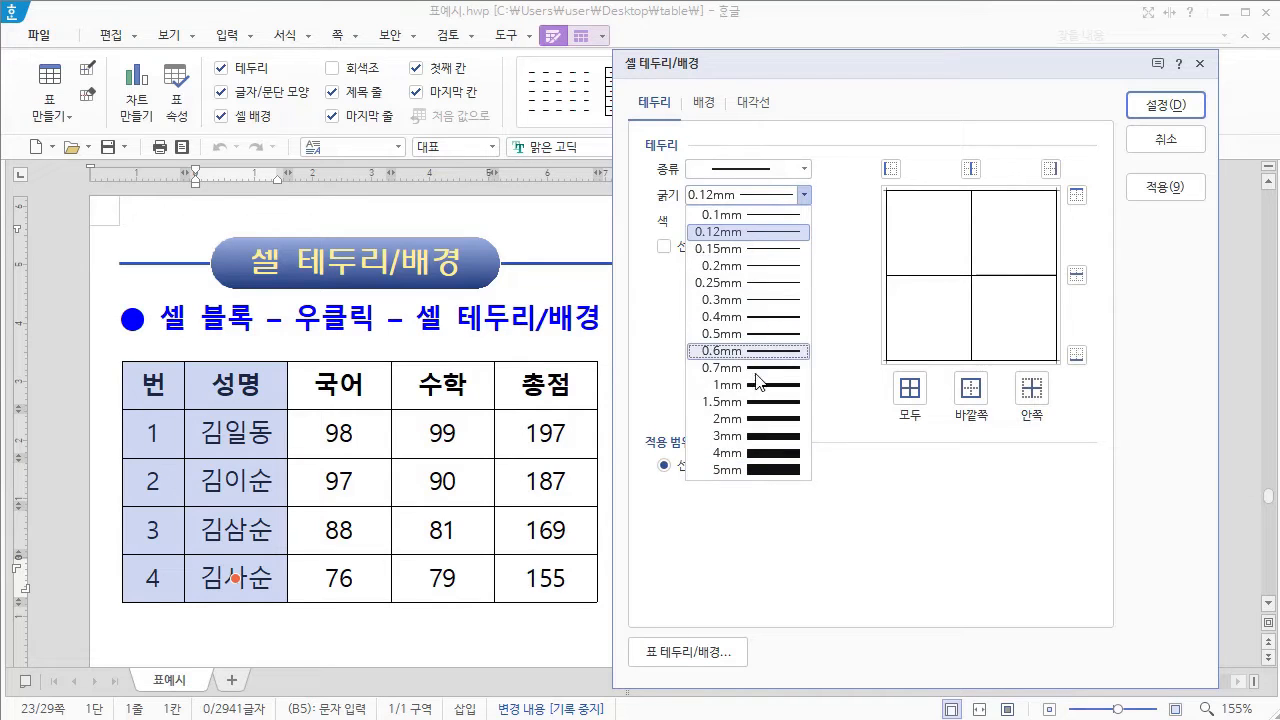
click(768, 232)
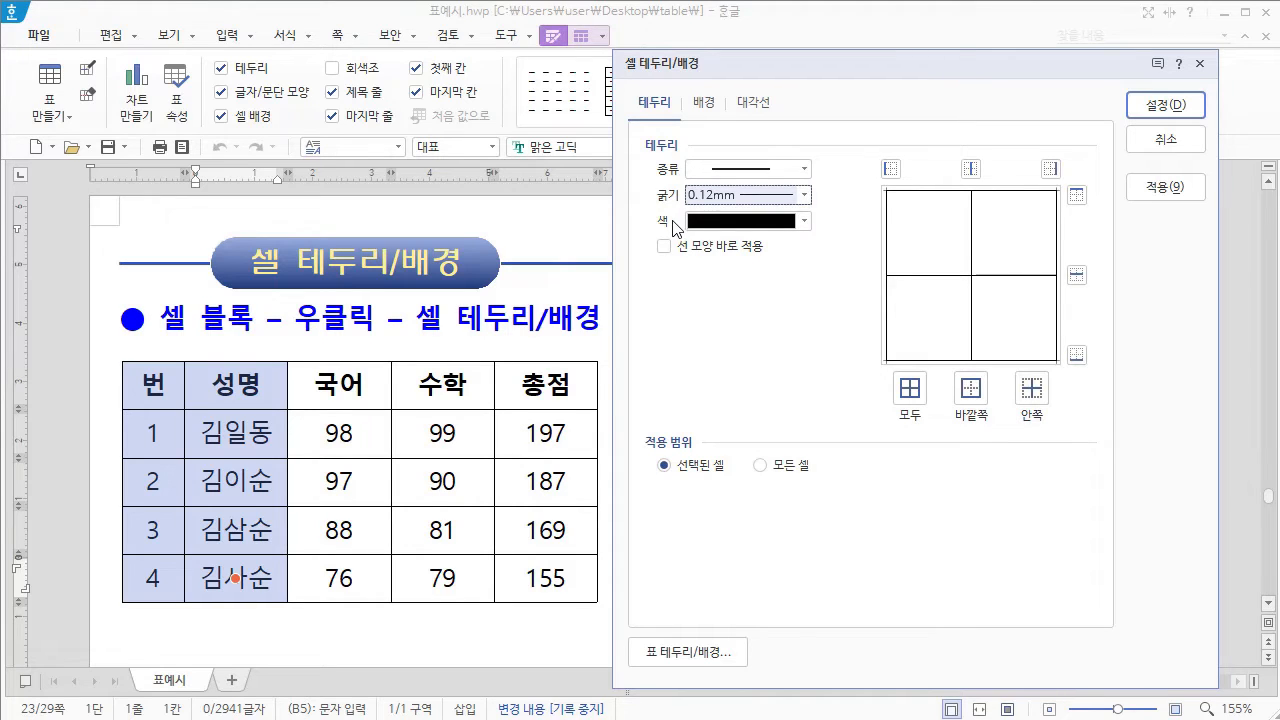
Step: Set the border colour to a pale green theme colour and replace it with palette green RGB 173,235,180
click(805, 221)
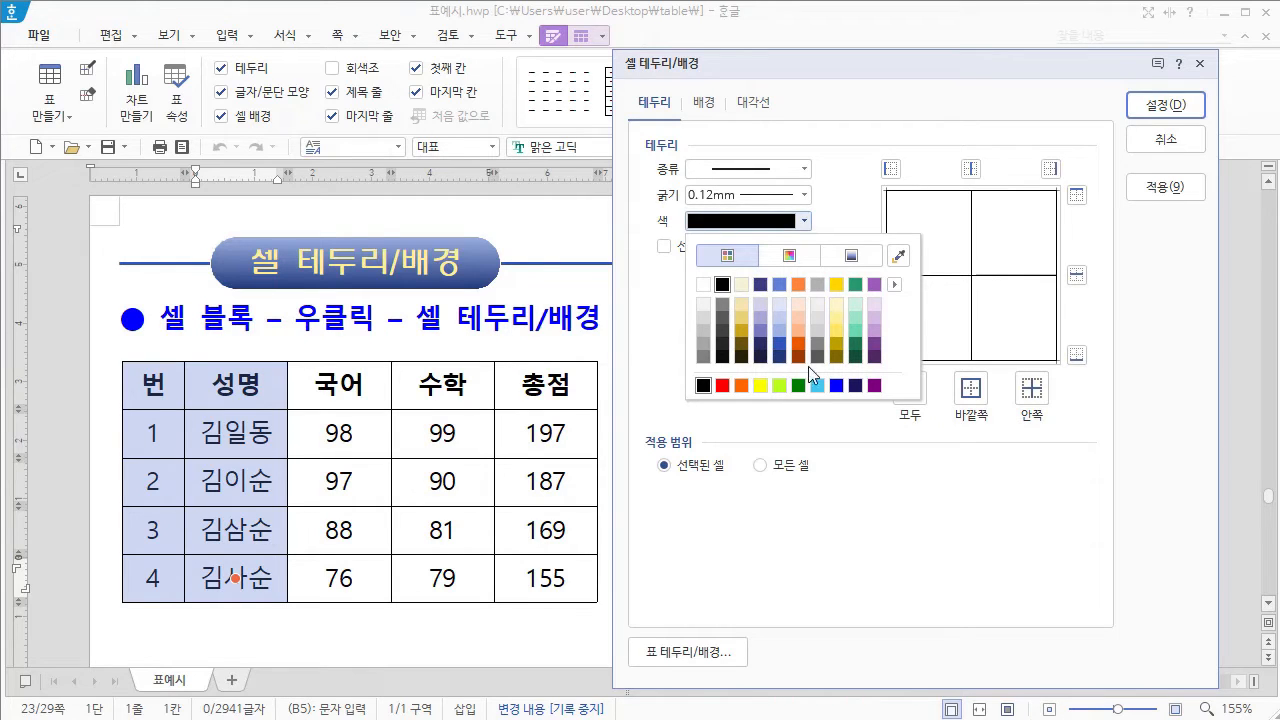
click(855, 306)
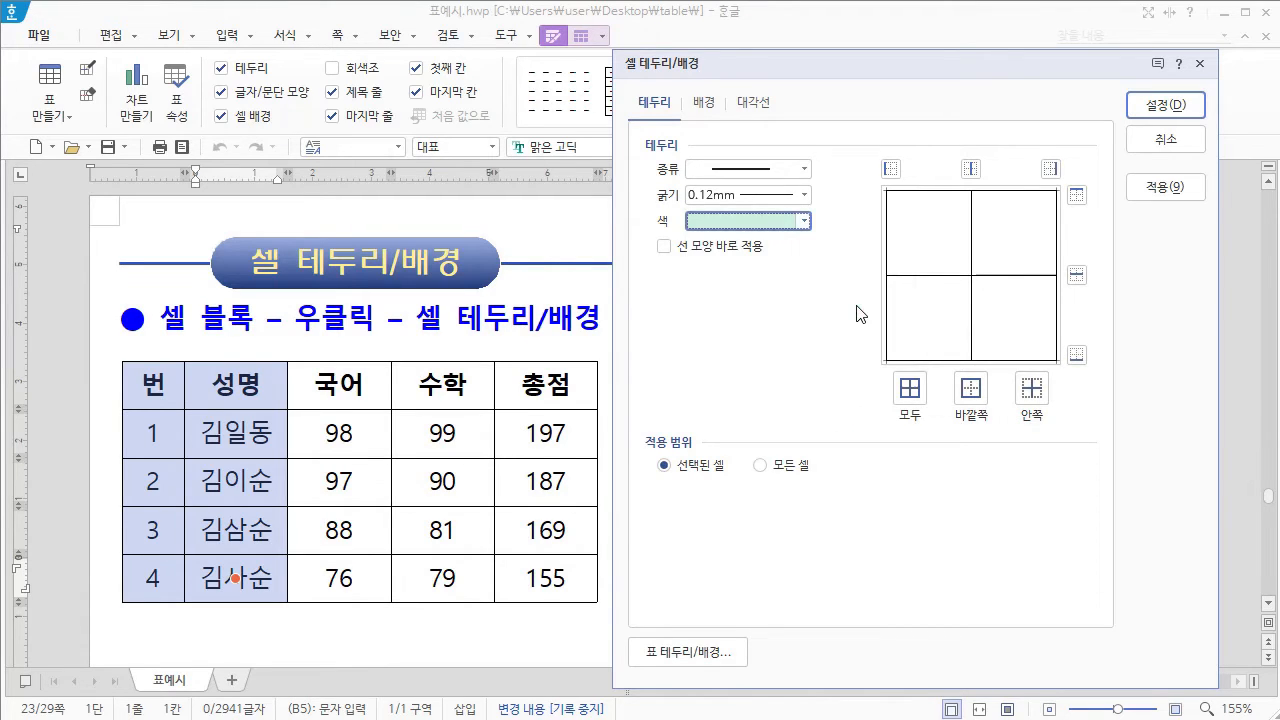
click(805, 222)
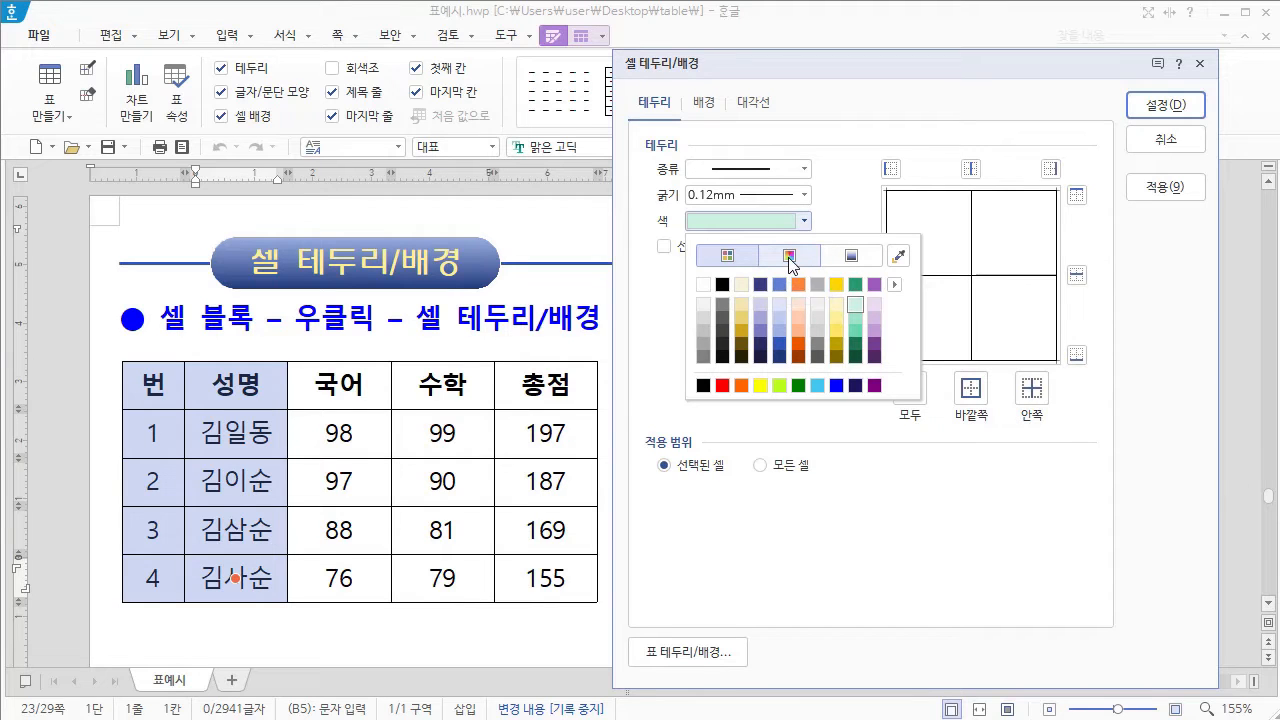
click(788, 257)
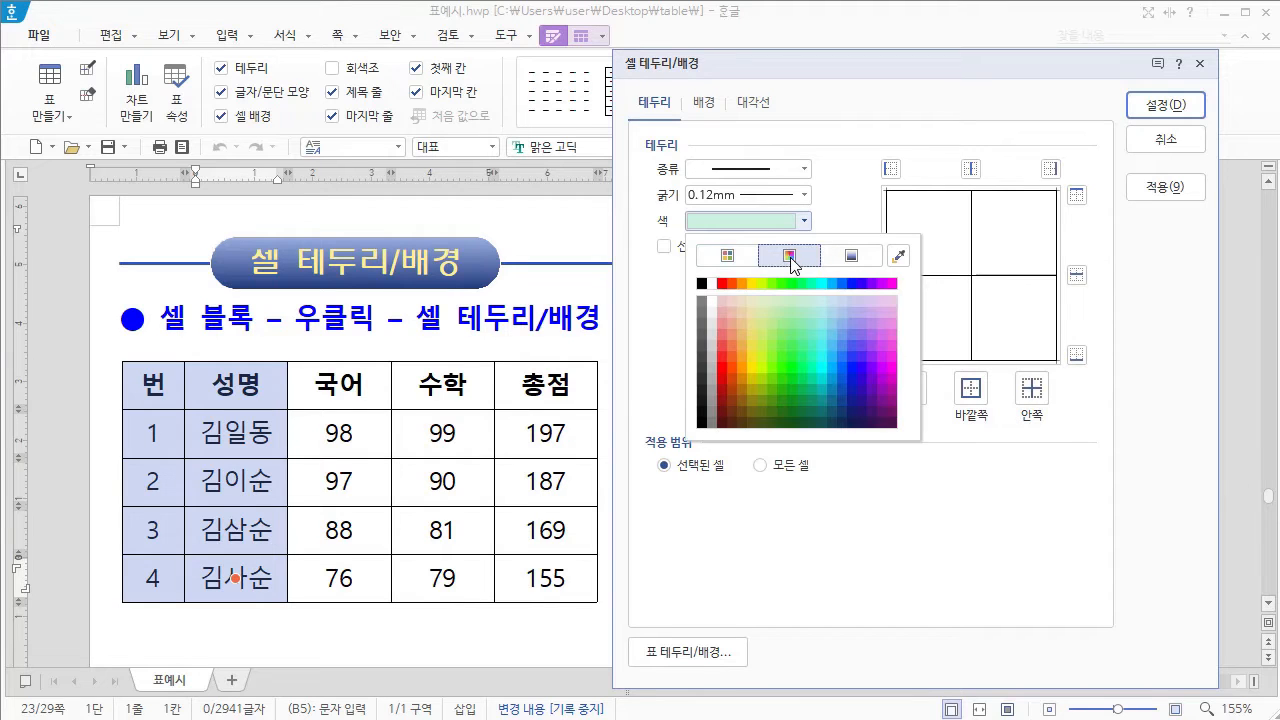
click(792, 315)
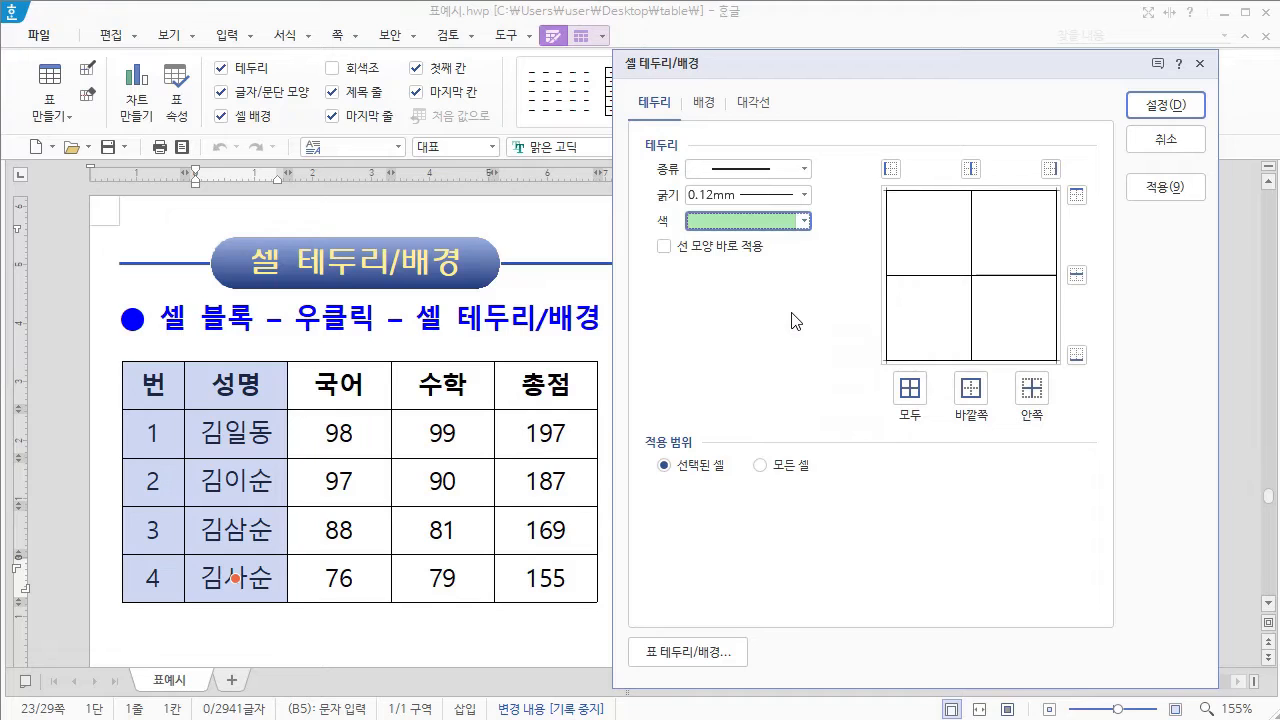
Step: Mix a custom light green border colour in the colour spectrum, B2EBB8, and apply it
click(804, 222)
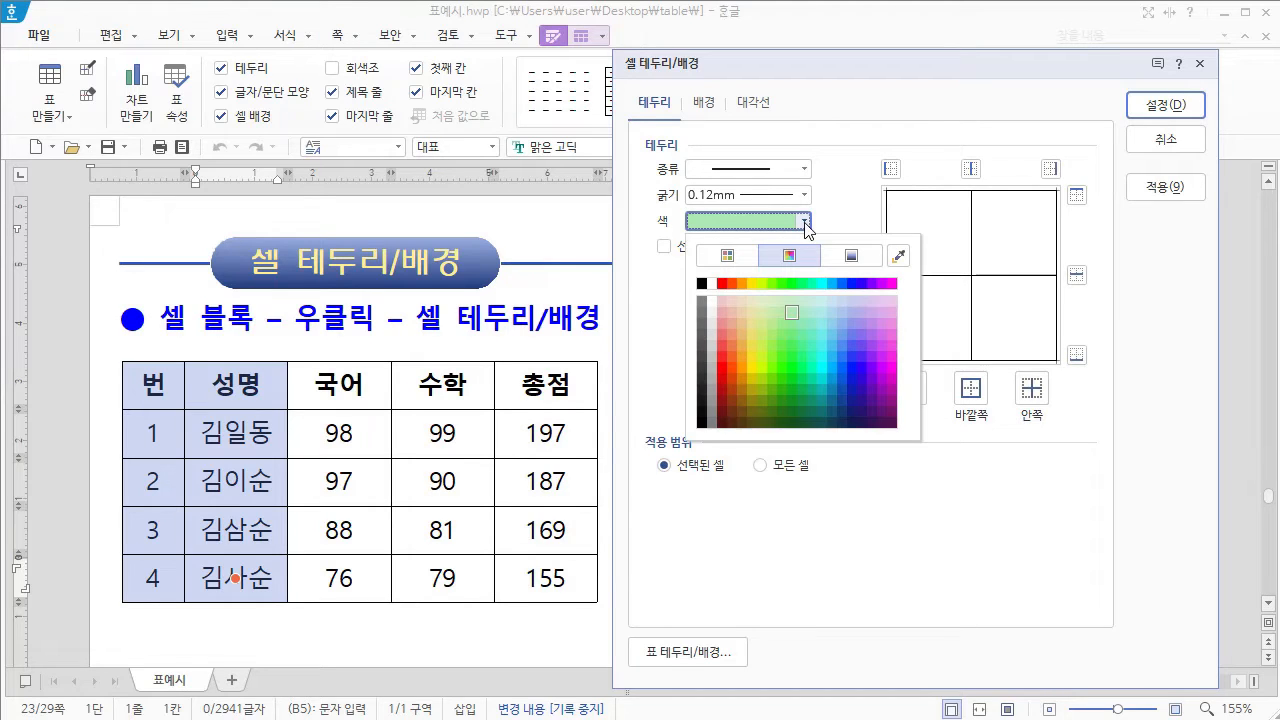
click(851, 257)
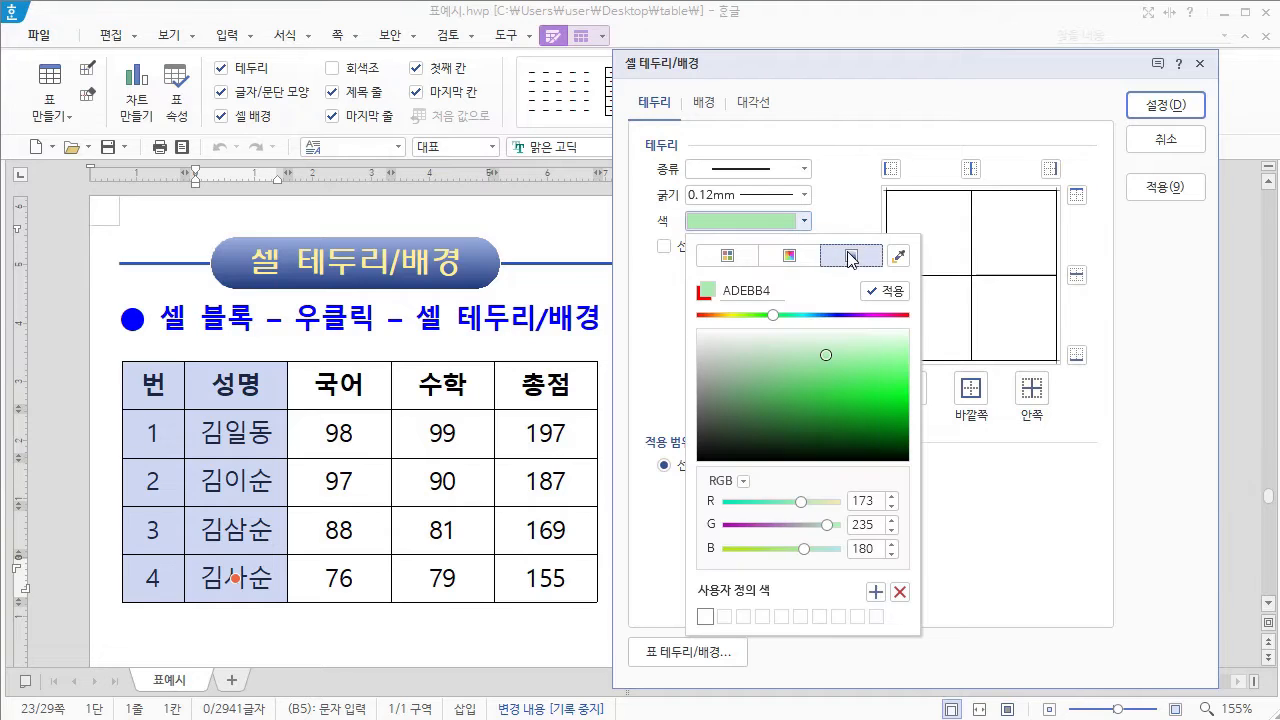
click(852, 358)
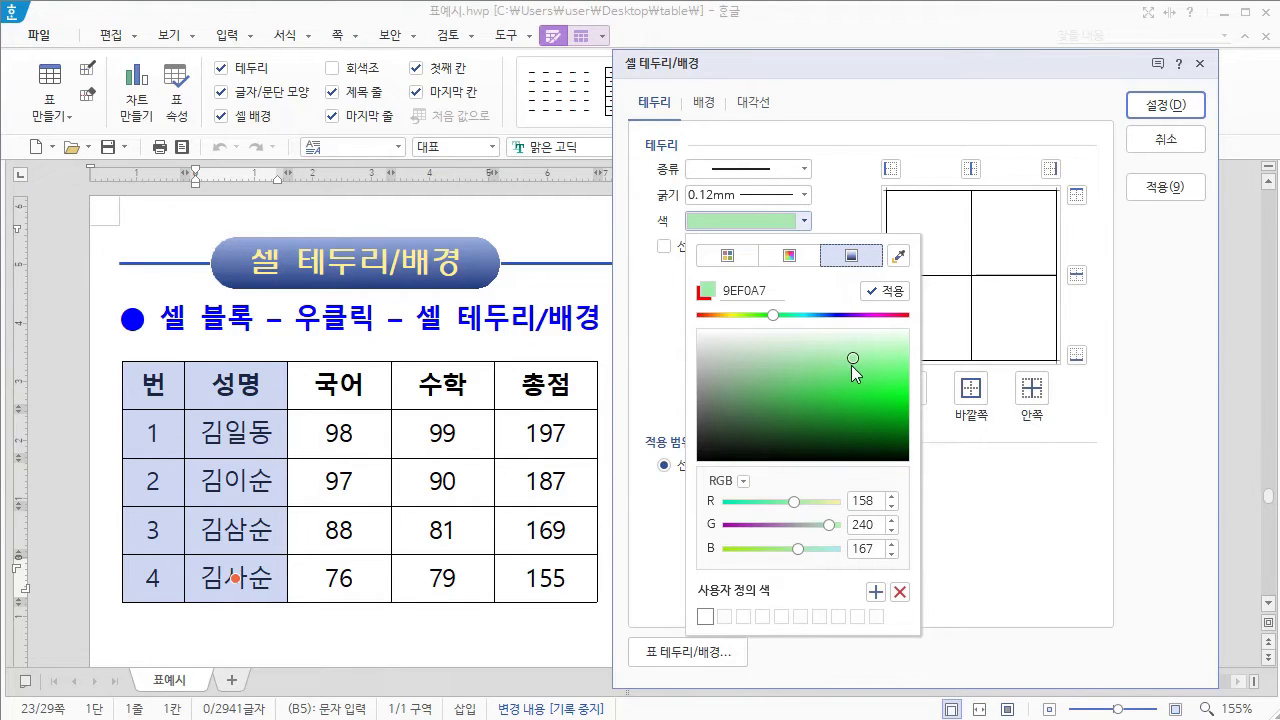
click(823, 354)
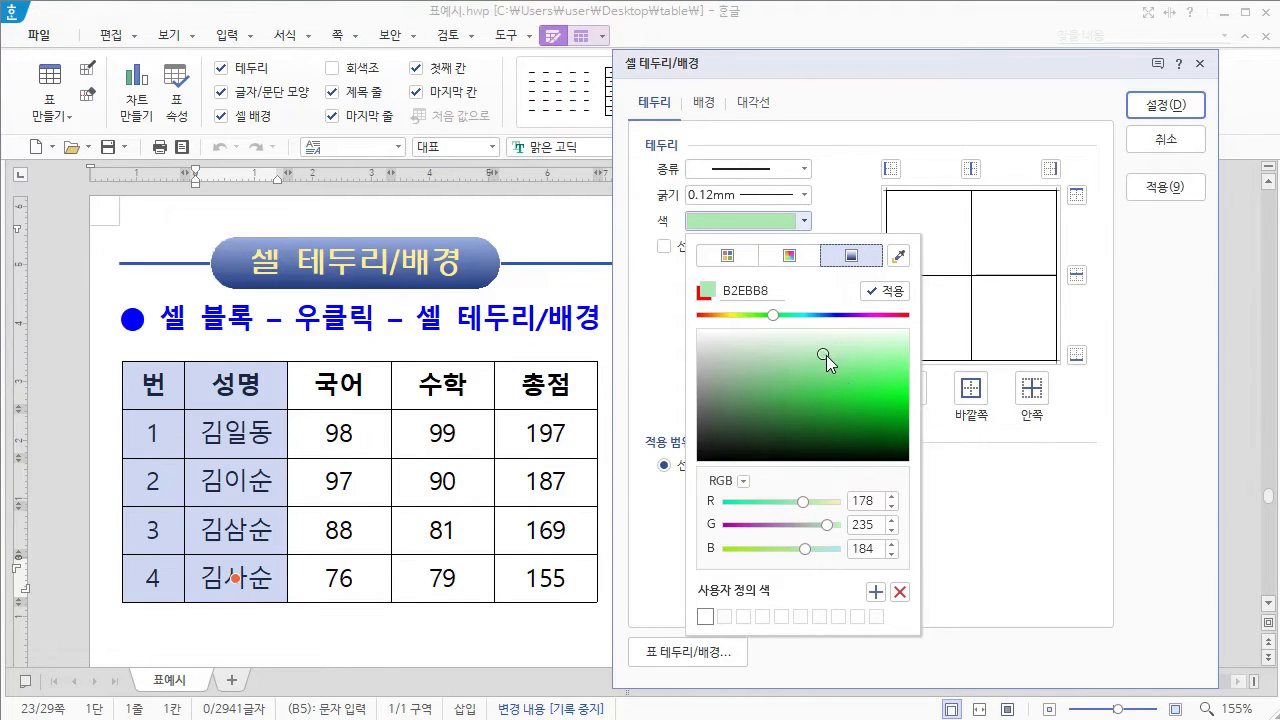
click(886, 291)
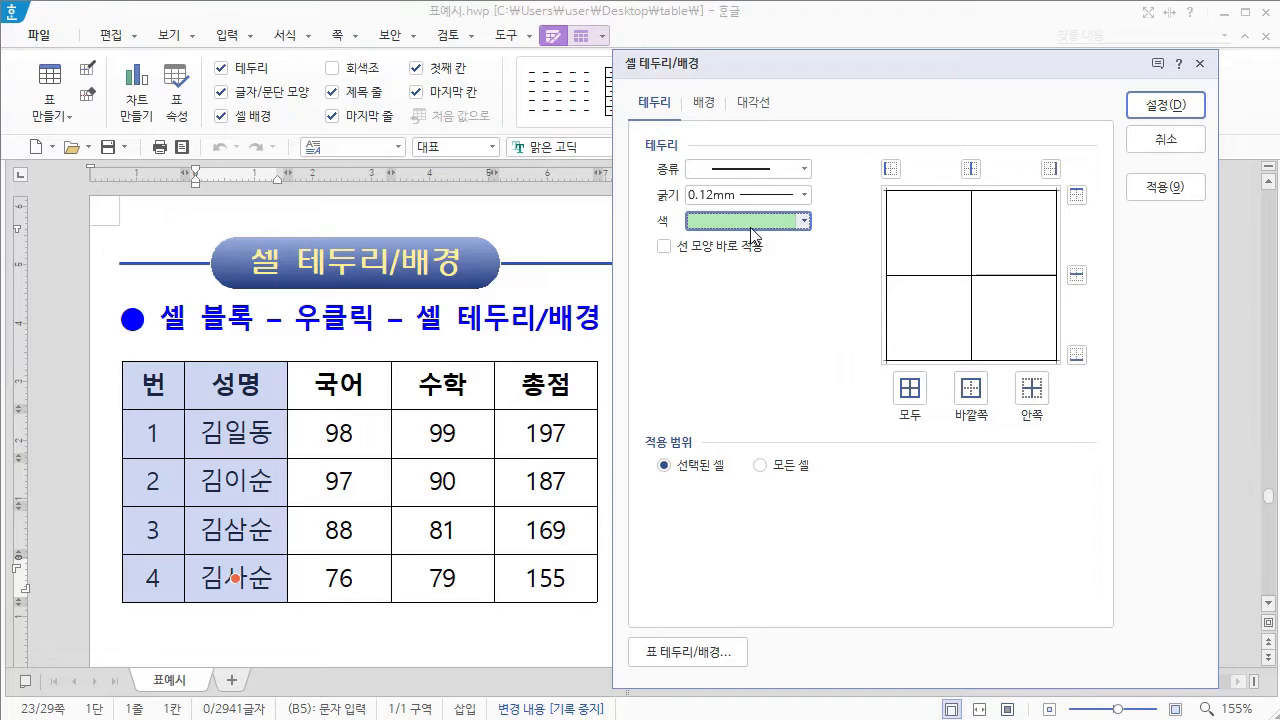
Step: Set the border colour to purple (RGB 175,132,216) by sampling it from the screen with the colour picker
click(804, 221)
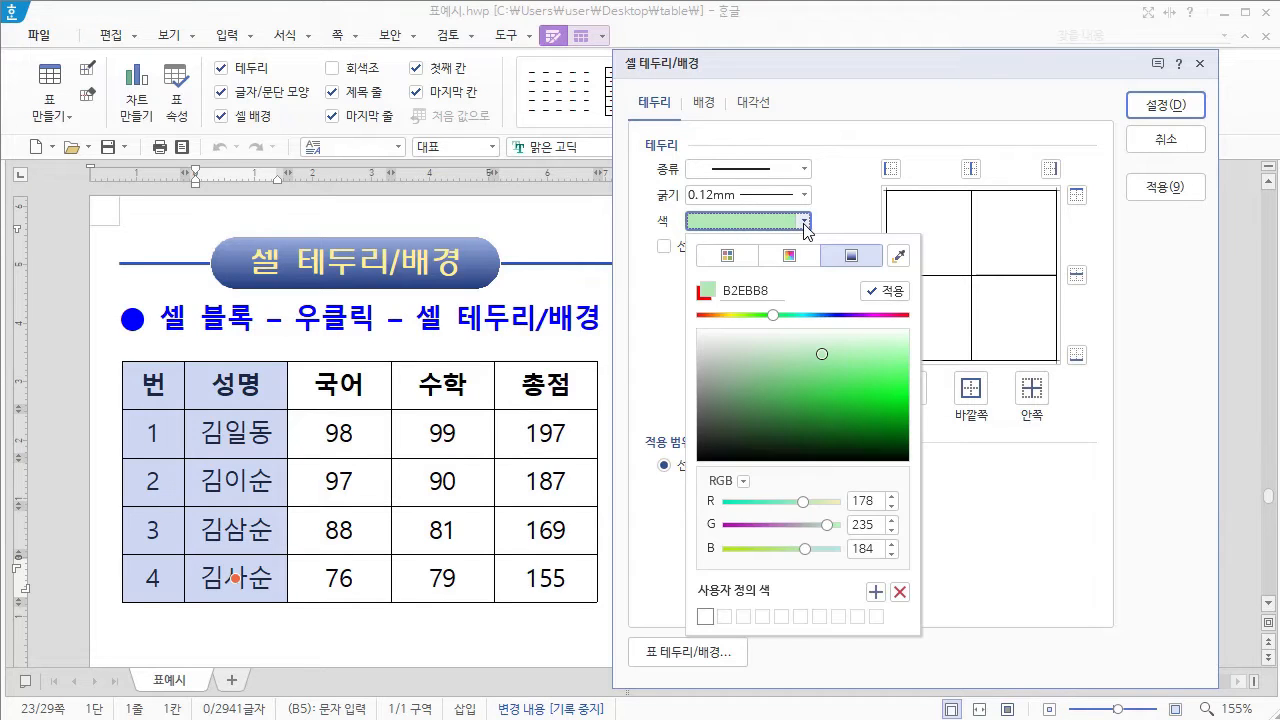
click(899, 258)
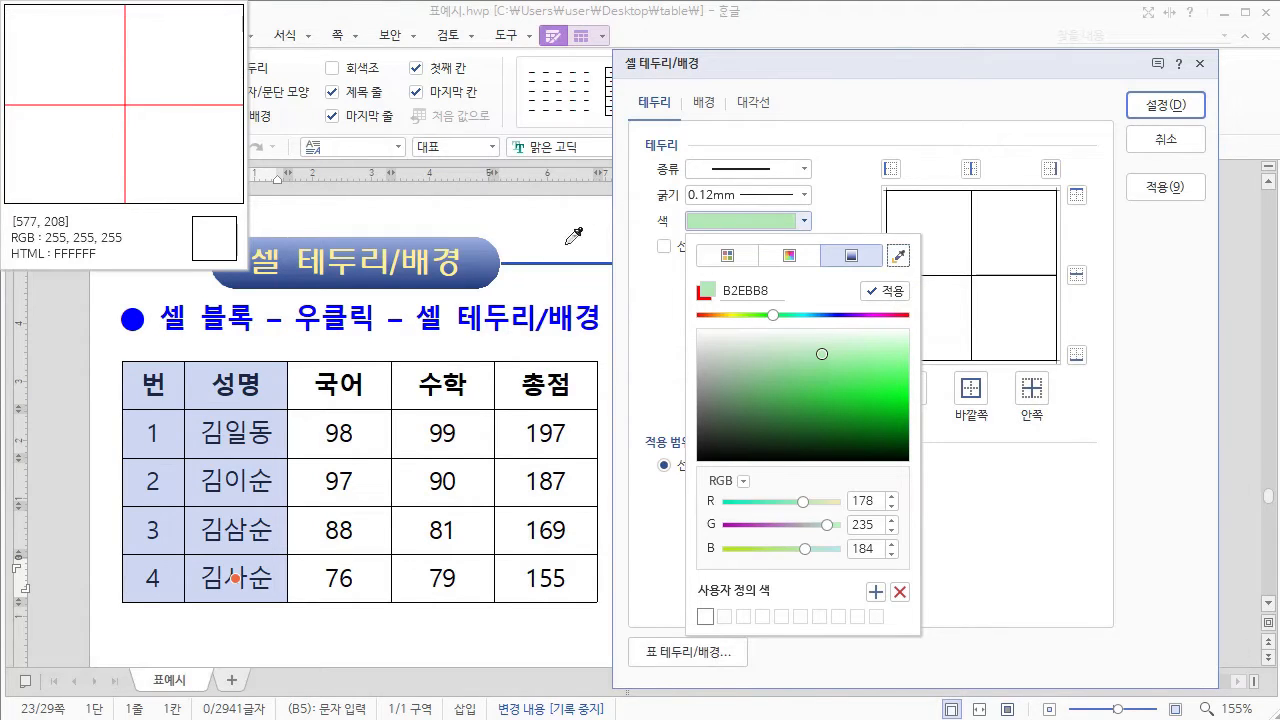
click(564, 37)
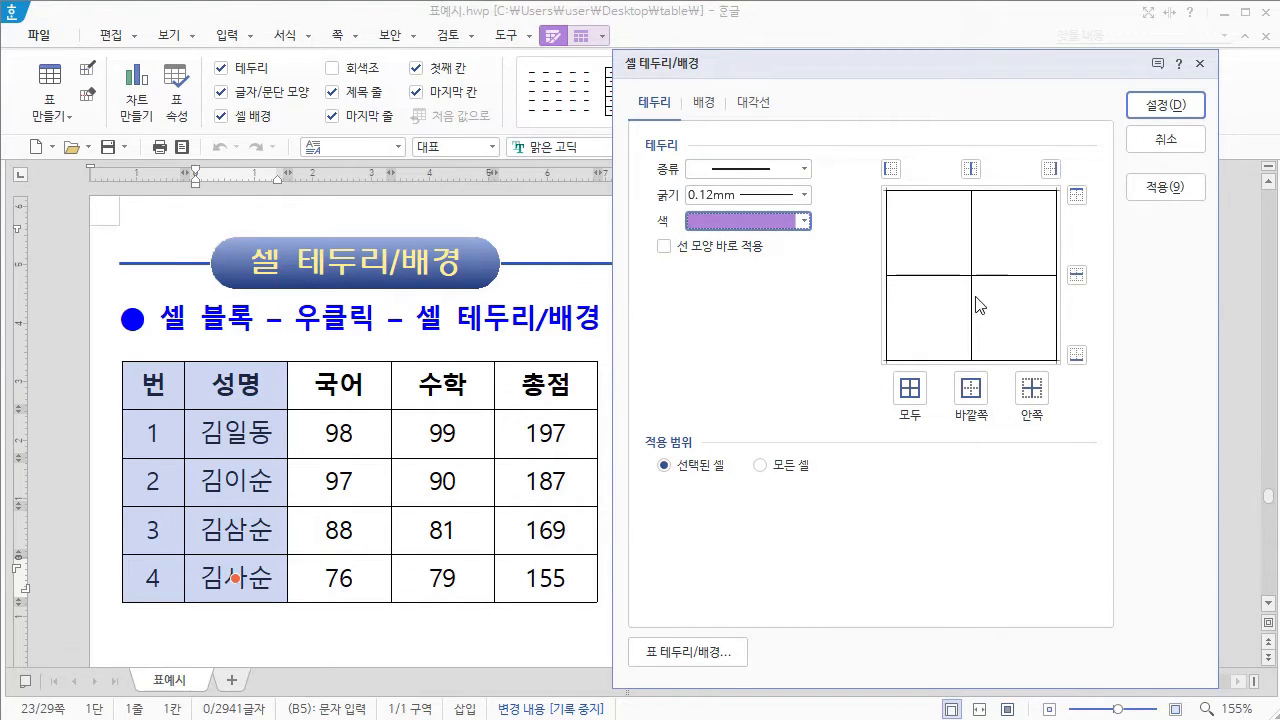
Step: Assign the purple 0.12 mm line to all outer and inner borders (모두) of the selected cells
click(891, 170)
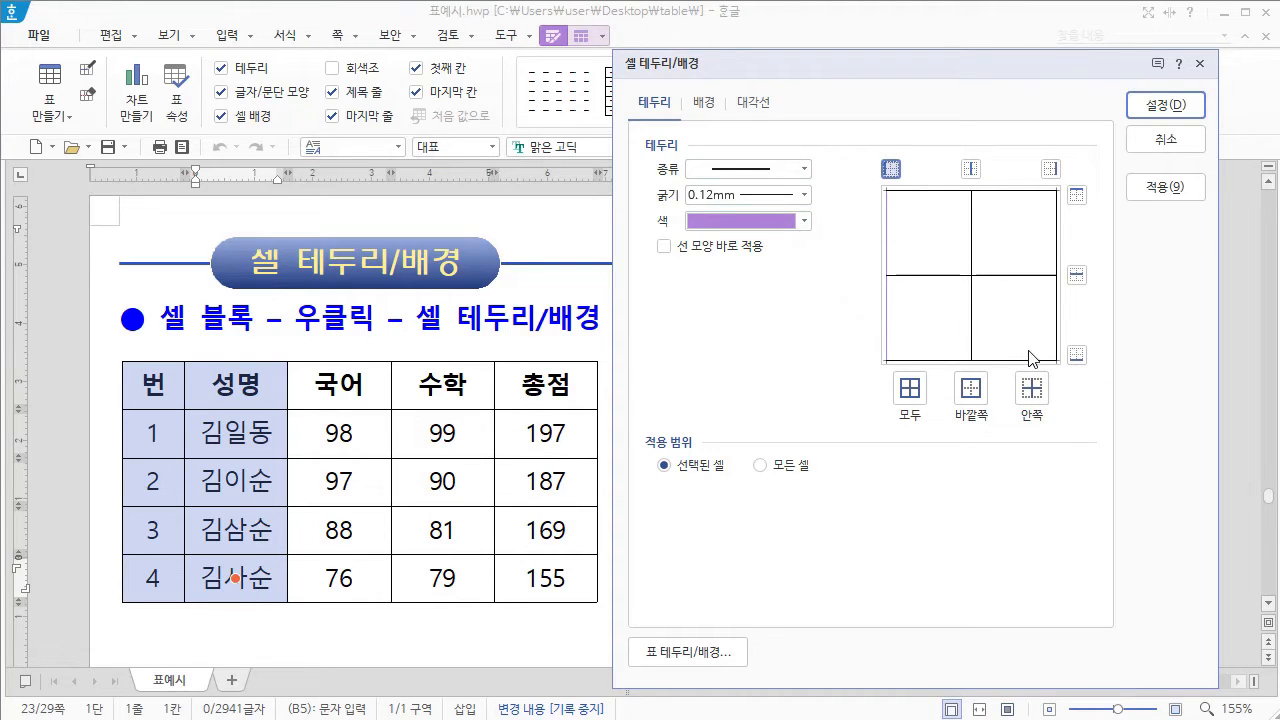
click(910, 397)
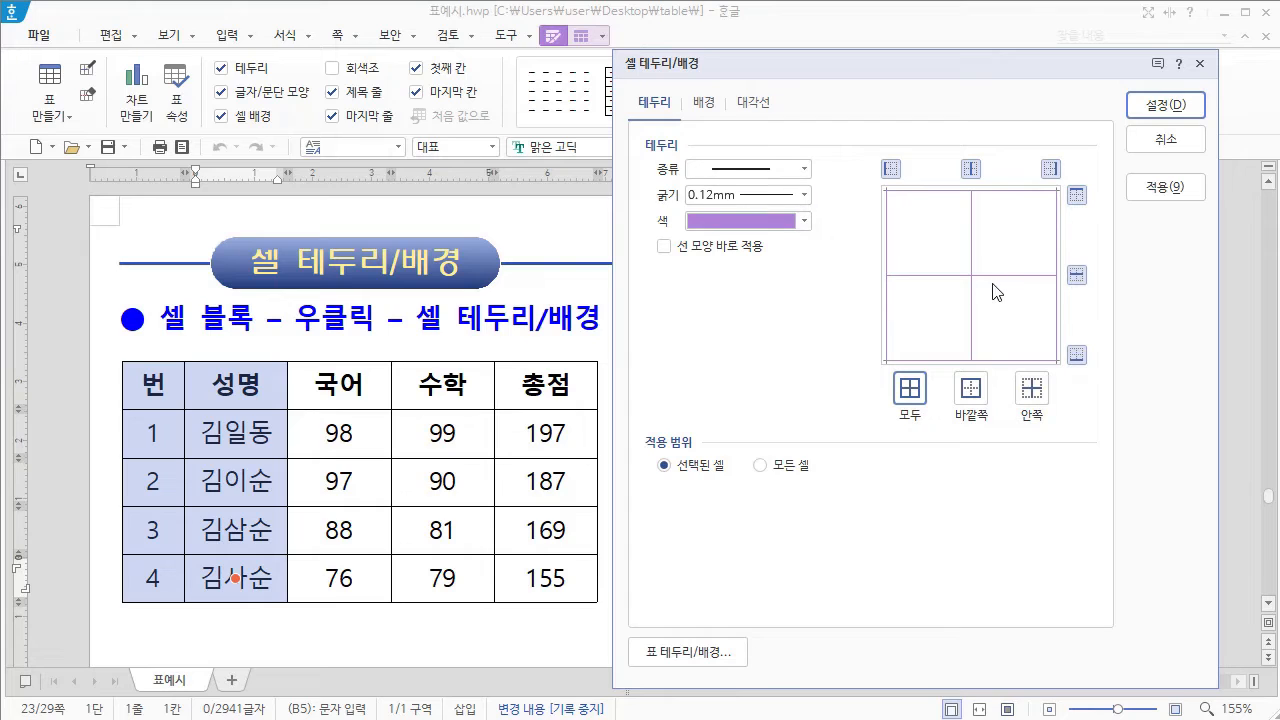
click(916, 400)
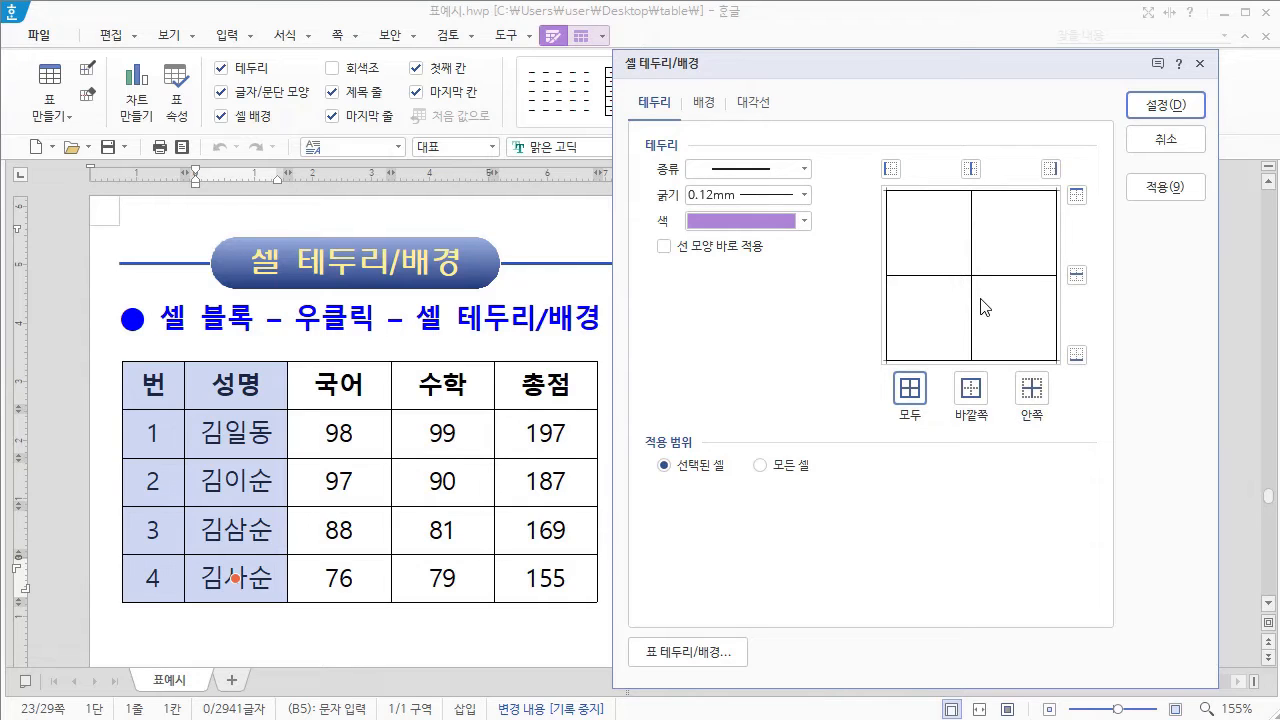
click(910, 392)
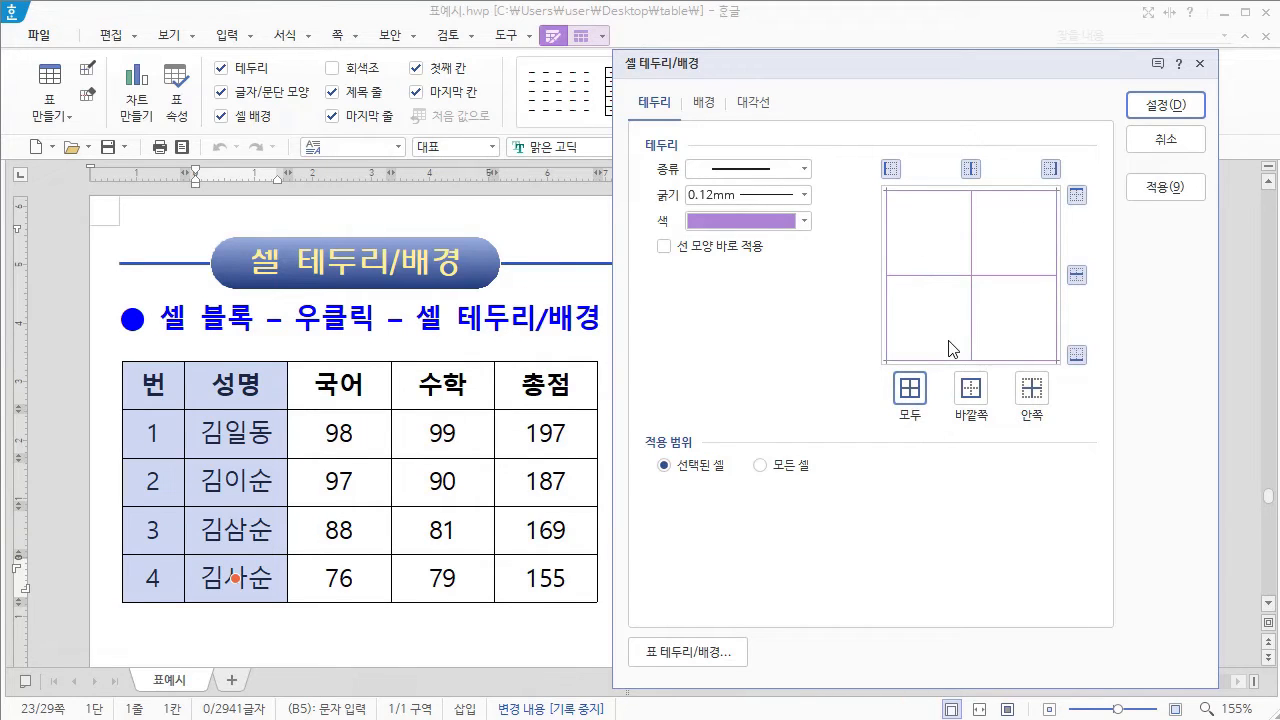
Step: Choose the dashed line type (파선) and enable immediate application of line style changes (선 모양 바로 적용)
click(804, 171)
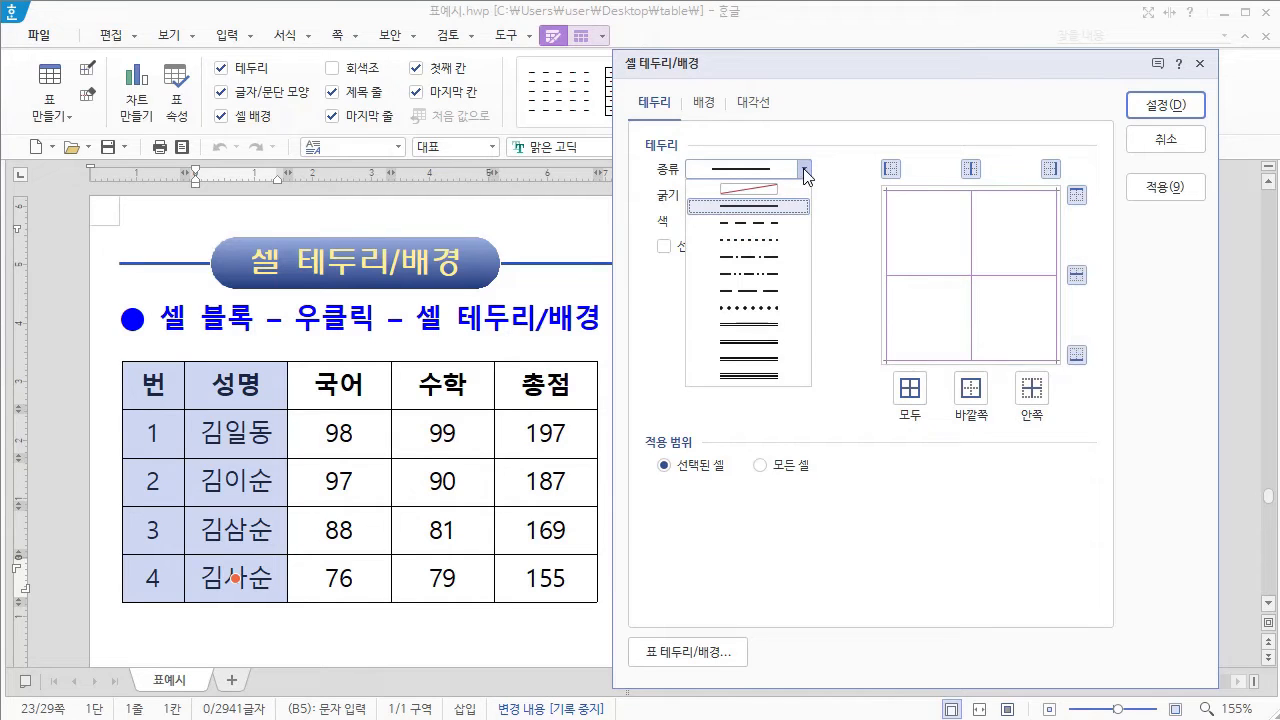
click(766, 225)
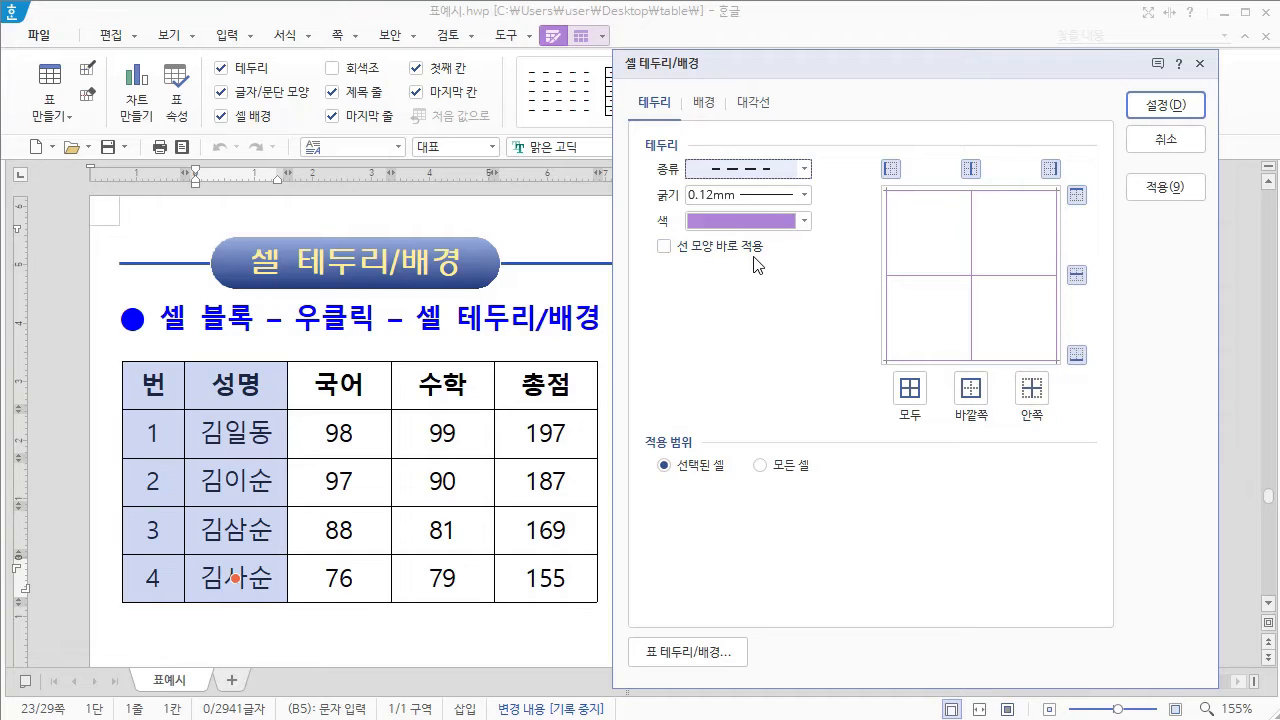
click(664, 247)
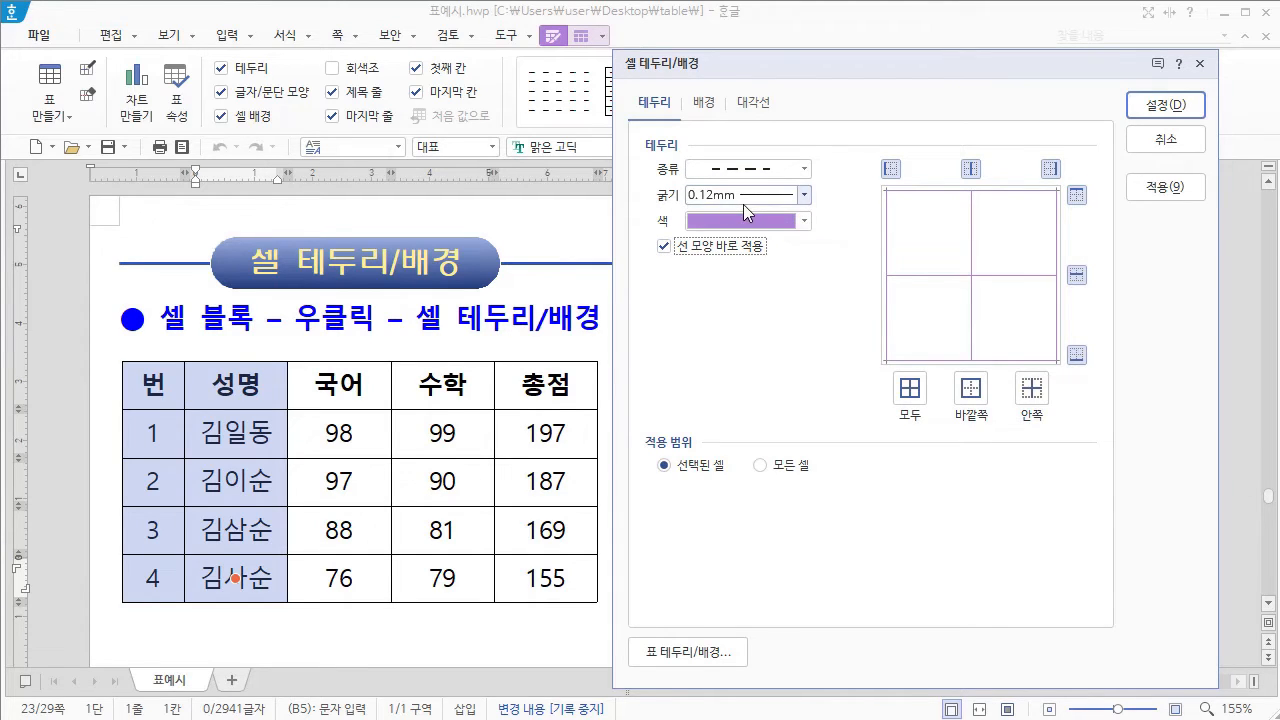
Step: Set the border thickness to 0.5 mm and the colour to red (RGB 255,0,0), and confirm for the selected cells
click(805, 196)
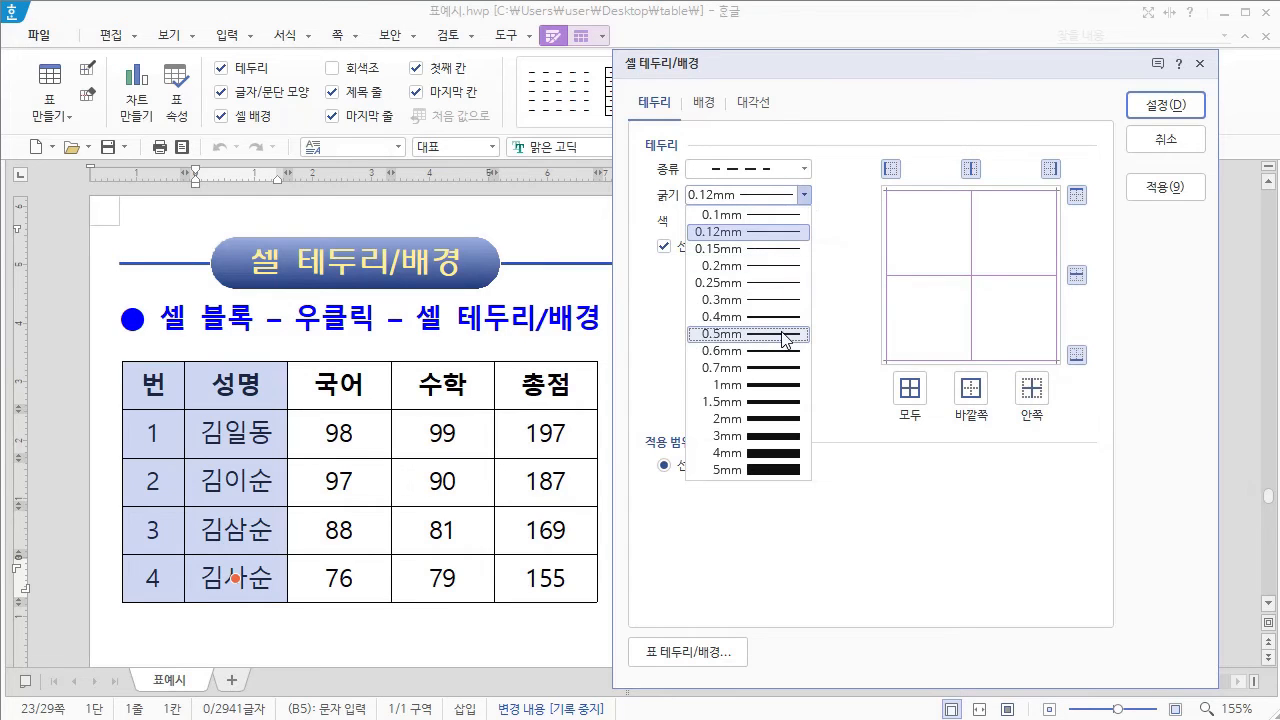
click(785, 336)
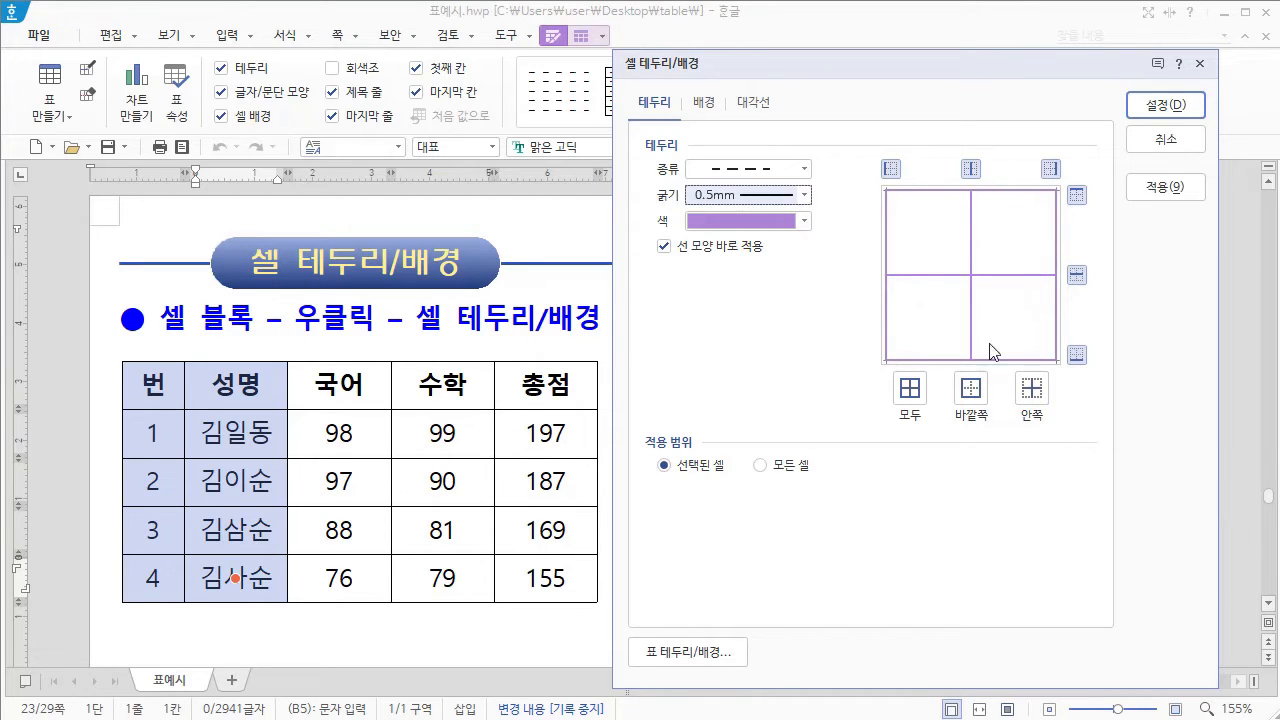
click(805, 222)
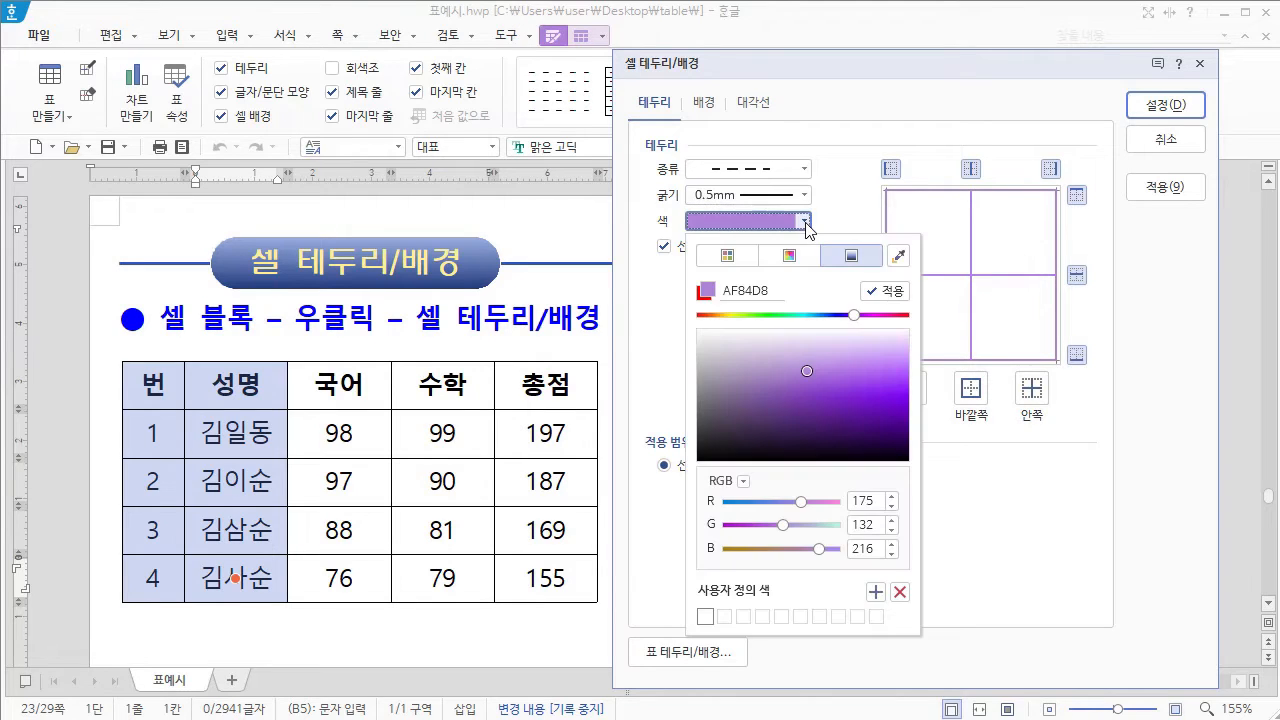
click(727, 257)
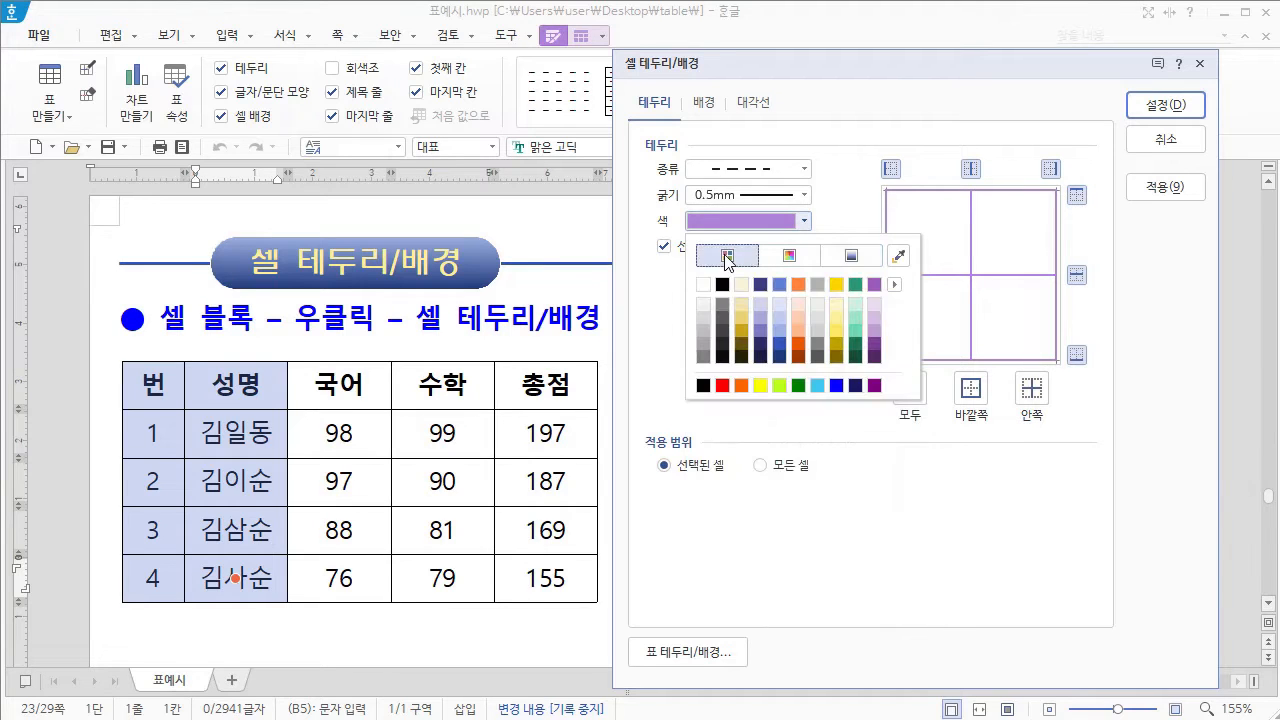
click(722, 386)
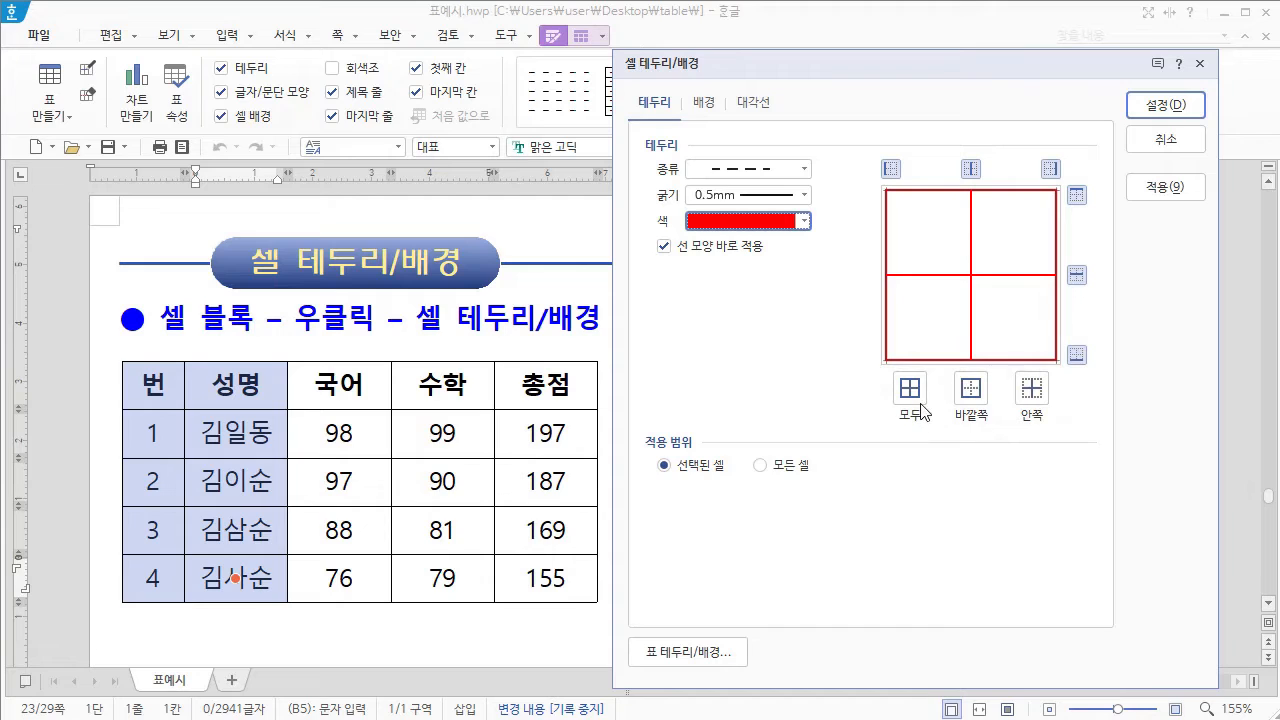
click(684, 241)
click(1172, 112)
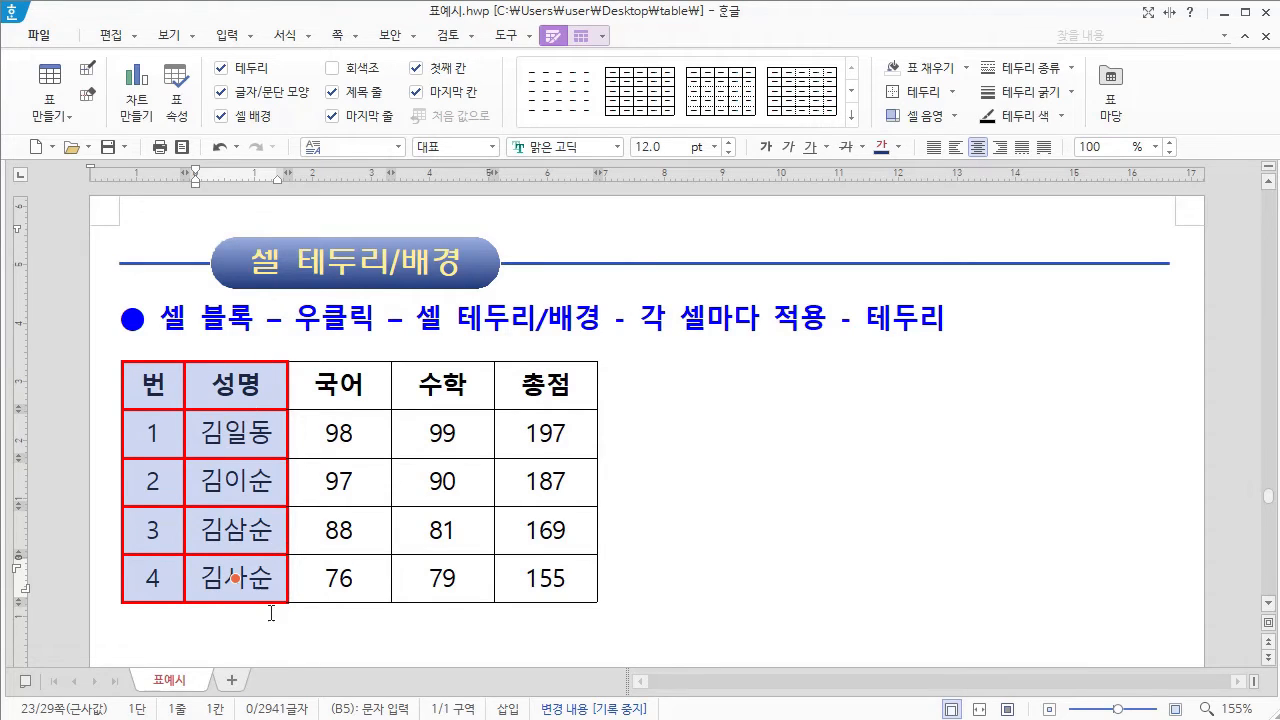
Step: Apply a solid 0.12 mm black line to all borders (모두) of every cell in the score table, using the all-cells scope (모든 셀)
right_click(244, 380)
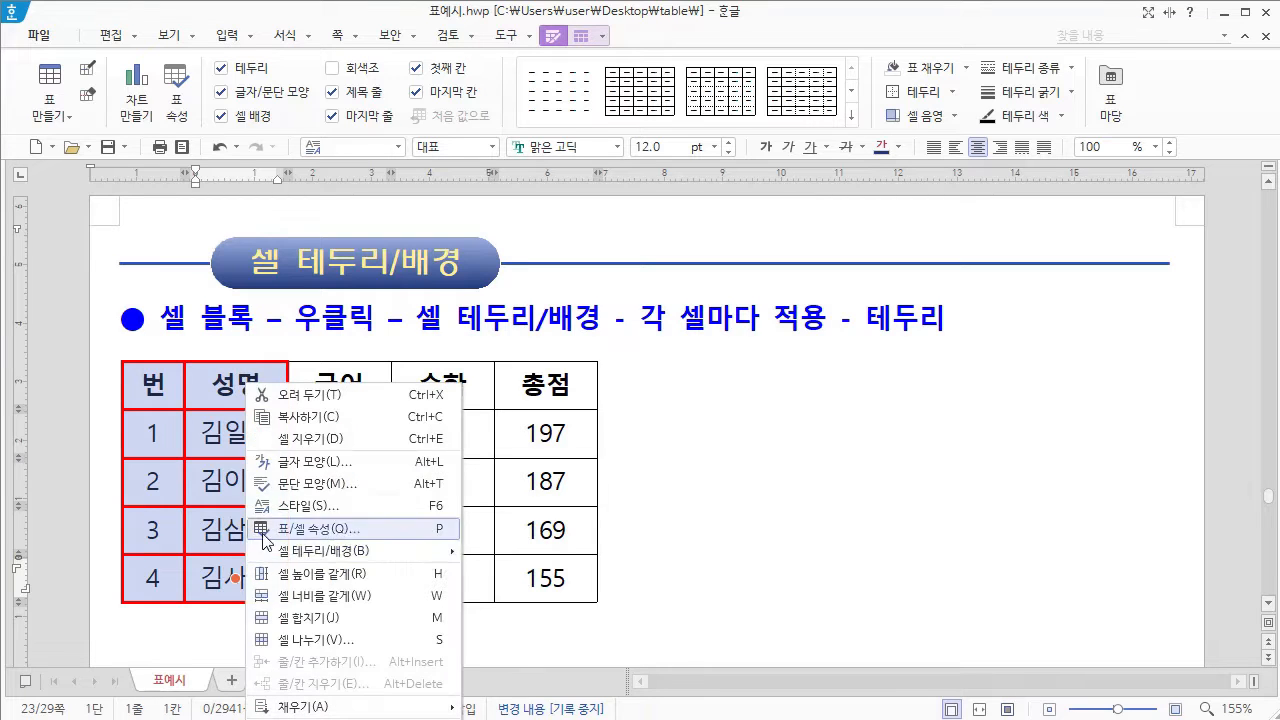
mouse_move(325, 555)
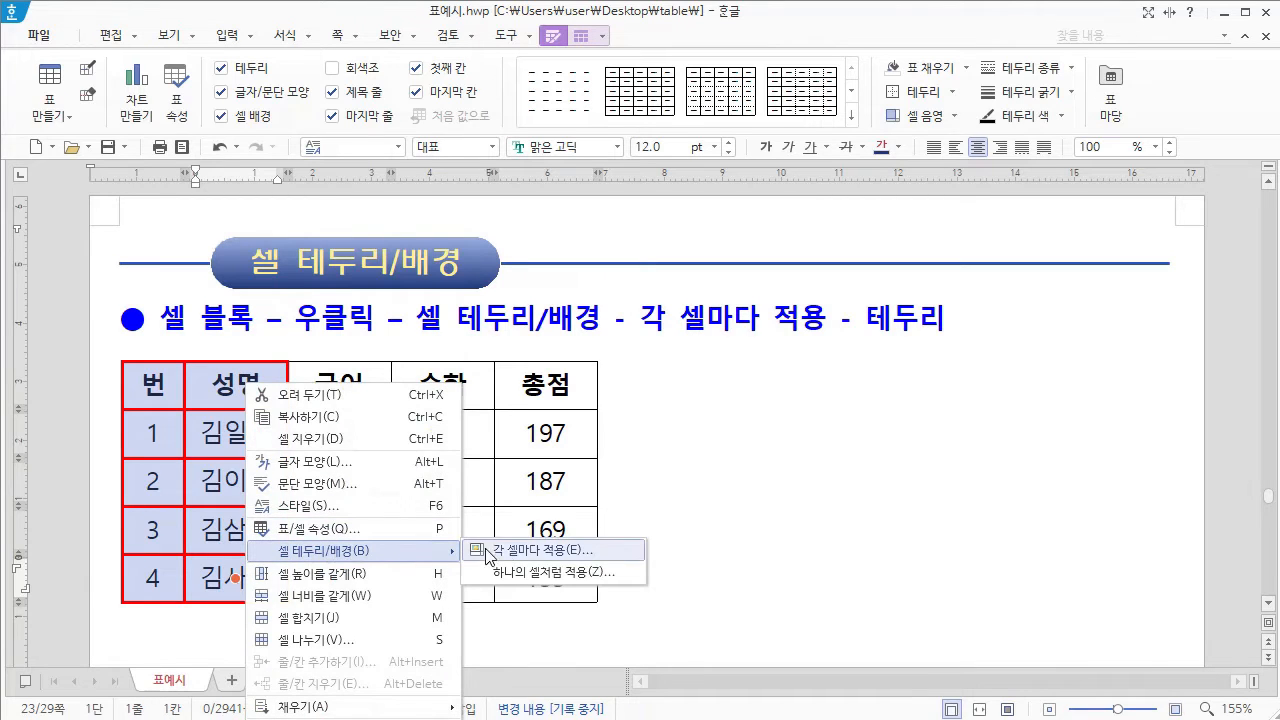
click(557, 551)
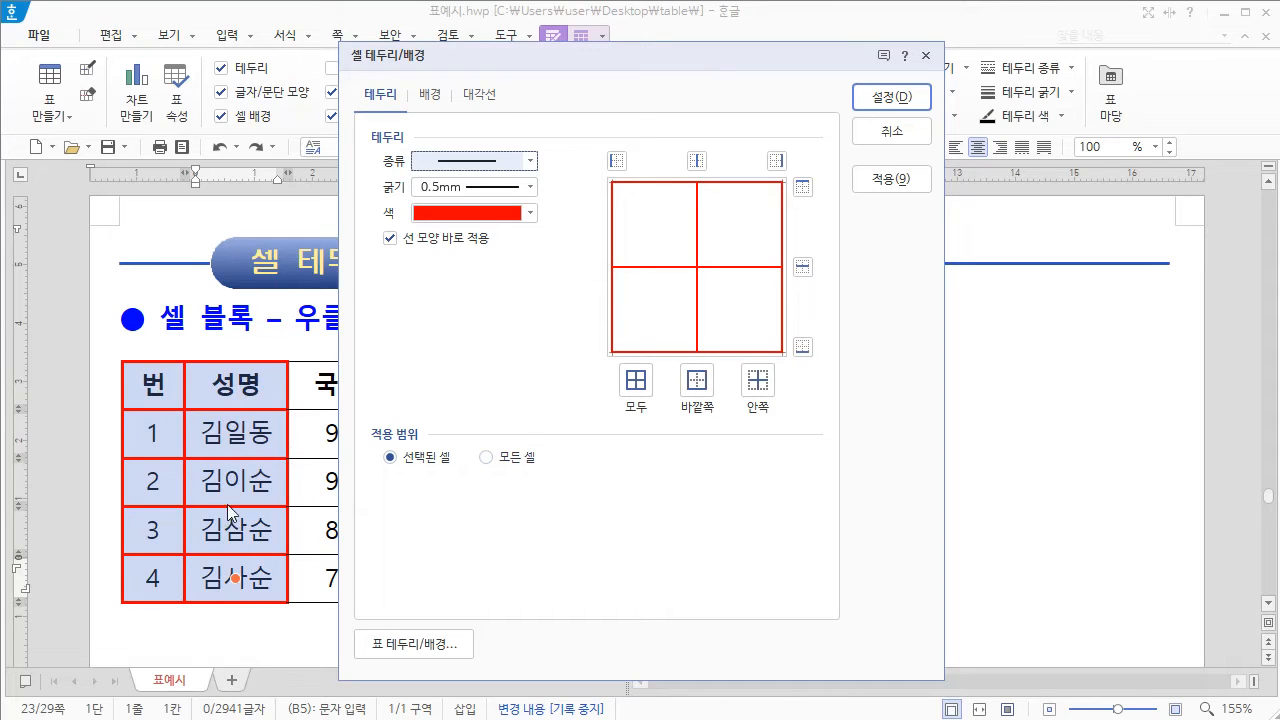
click(489, 458)
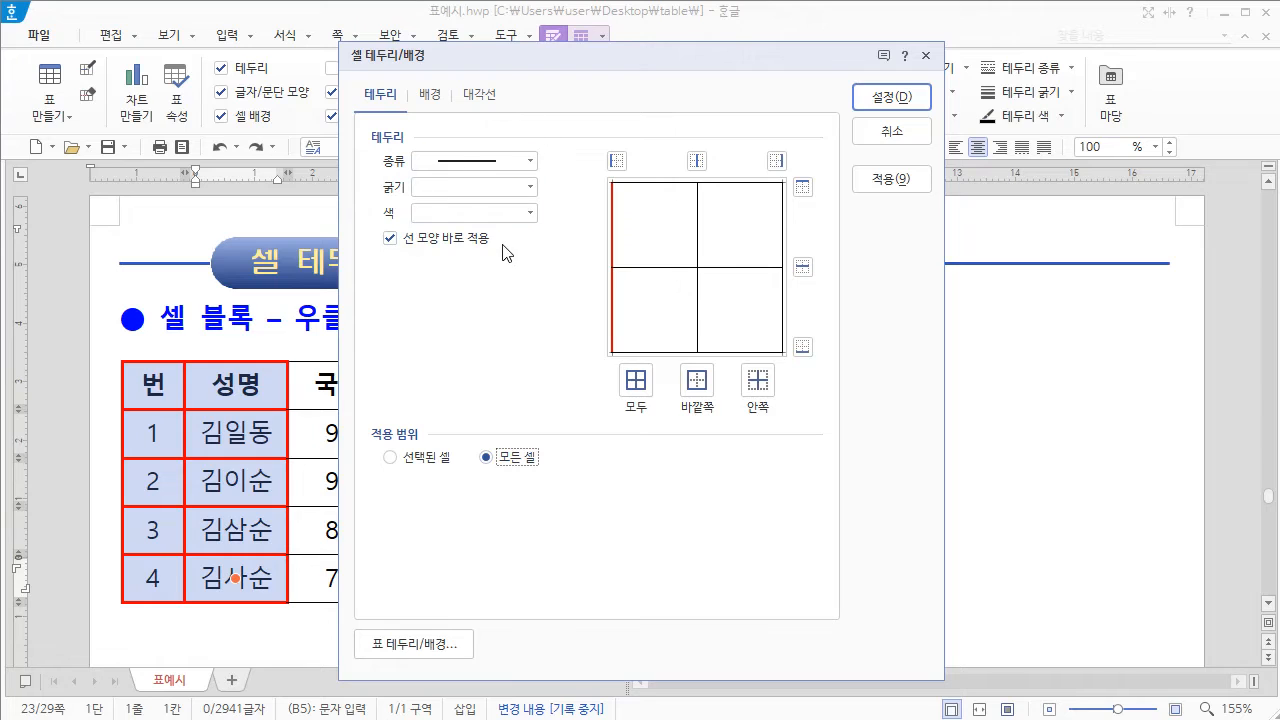
click(531, 161)
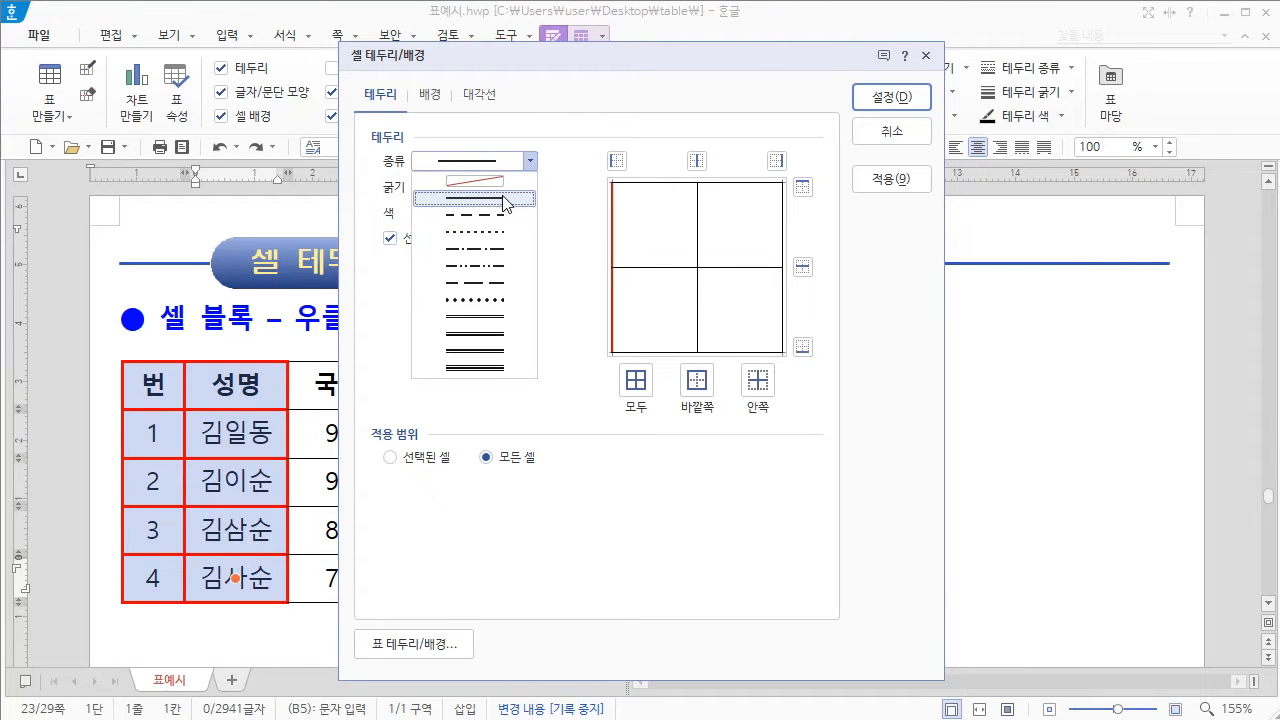
click(502, 205)
click(531, 187)
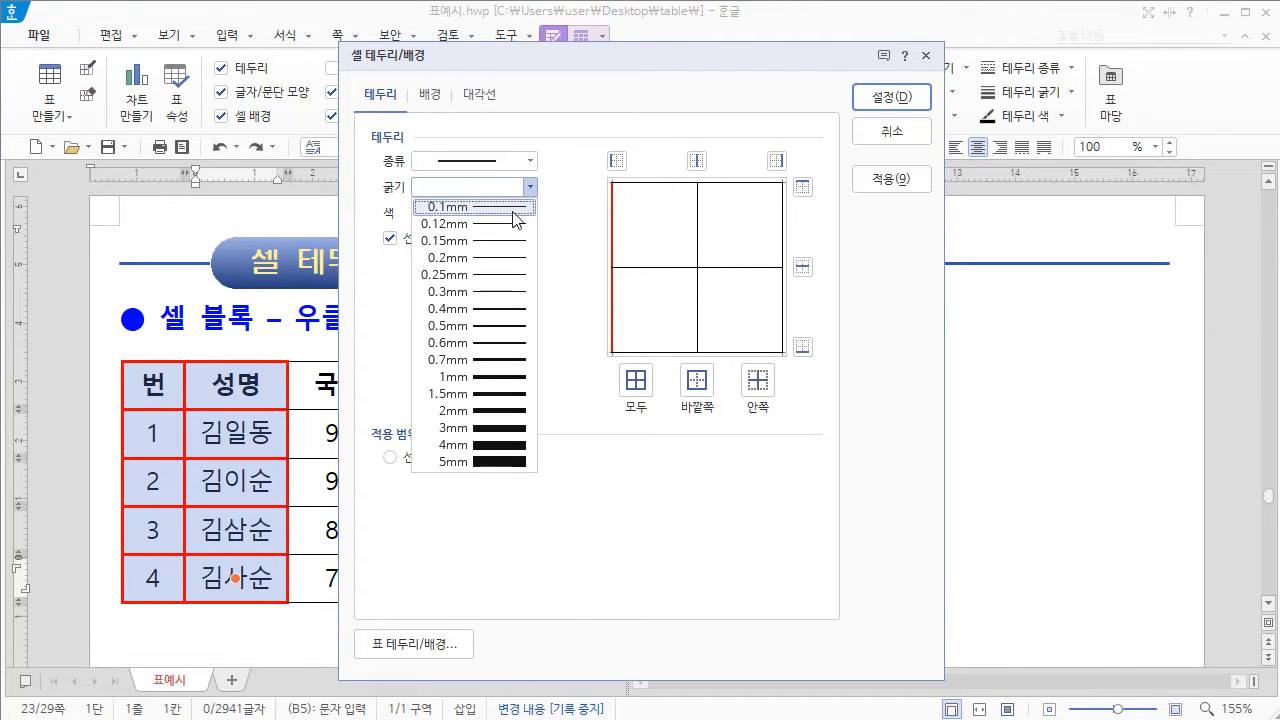
click(490, 226)
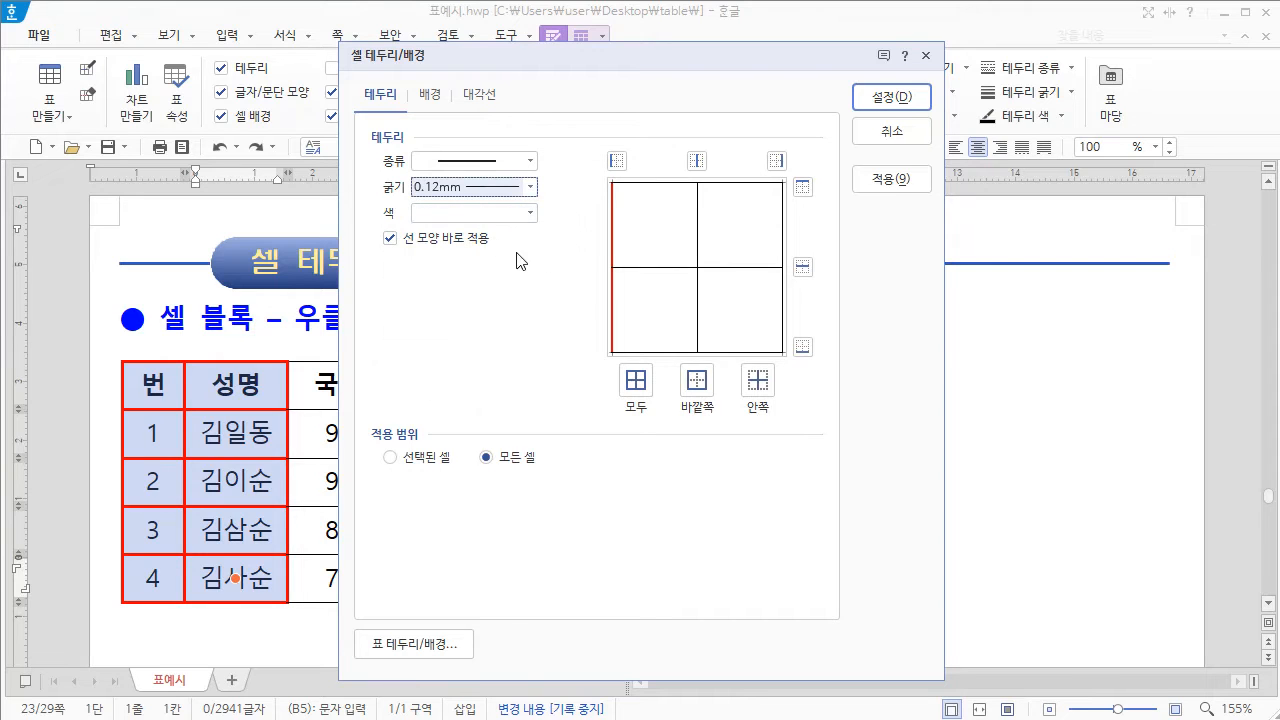
click(531, 213)
click(448, 276)
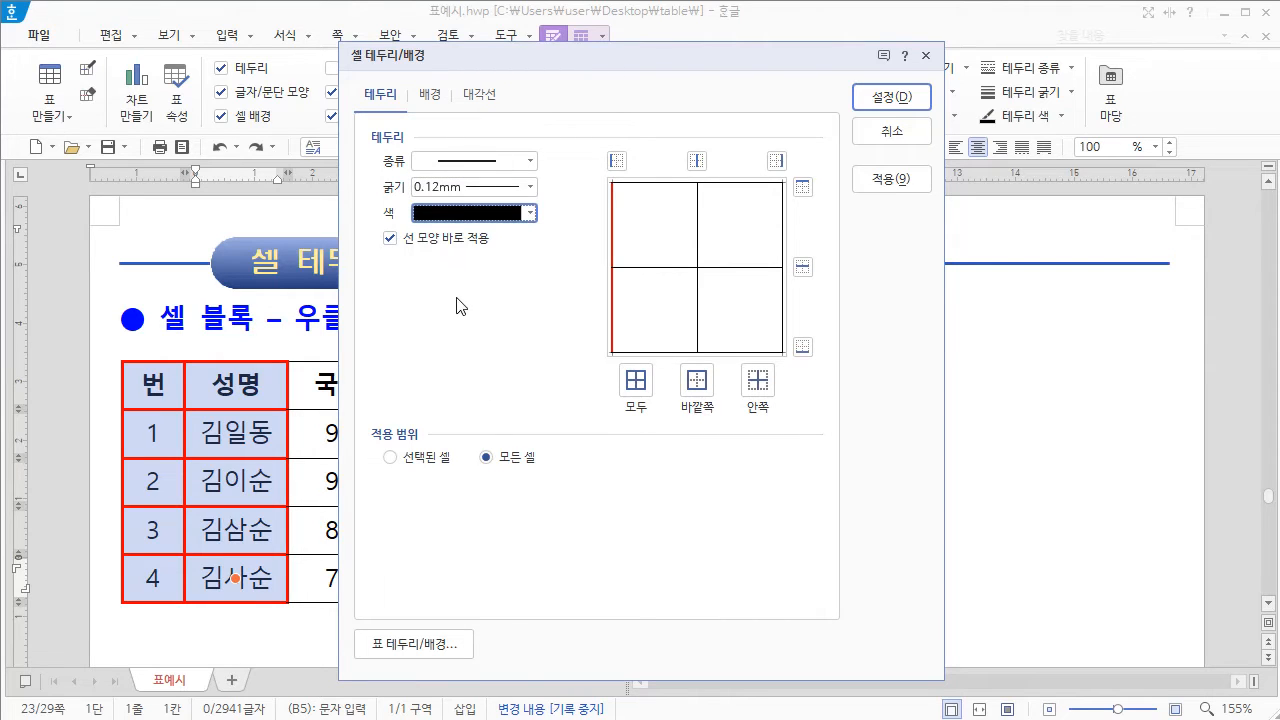
click(636, 385)
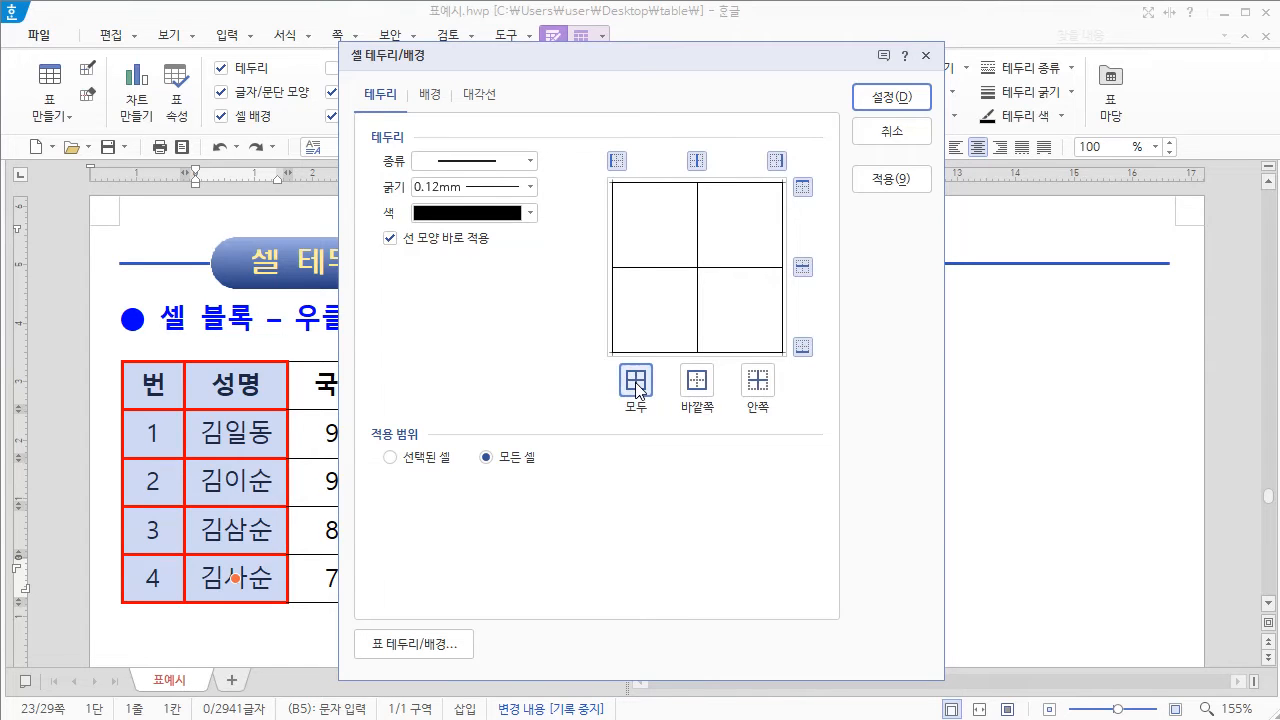
click(872, 96)
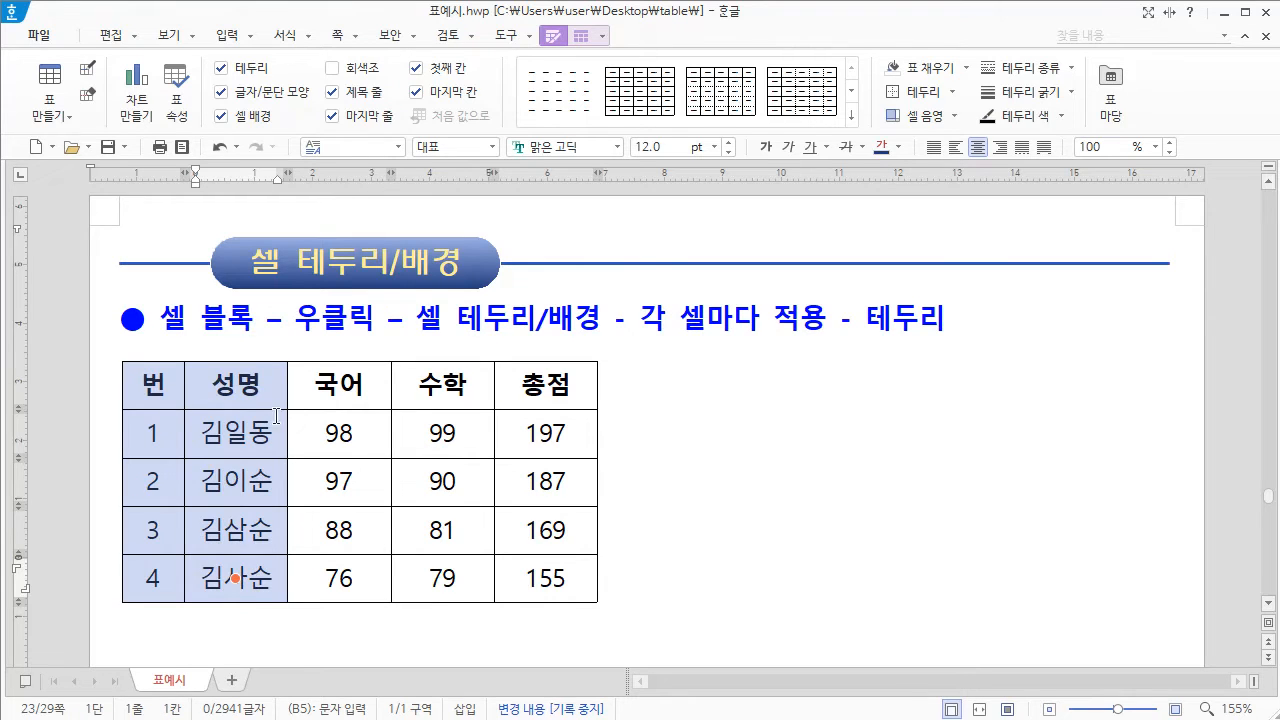
Step: Open the table border/background settings (표 테두리/배경) from the per-cell settings and choose a solid 0.5 mm line
right_click(271, 386)
mouse_move(357, 558)
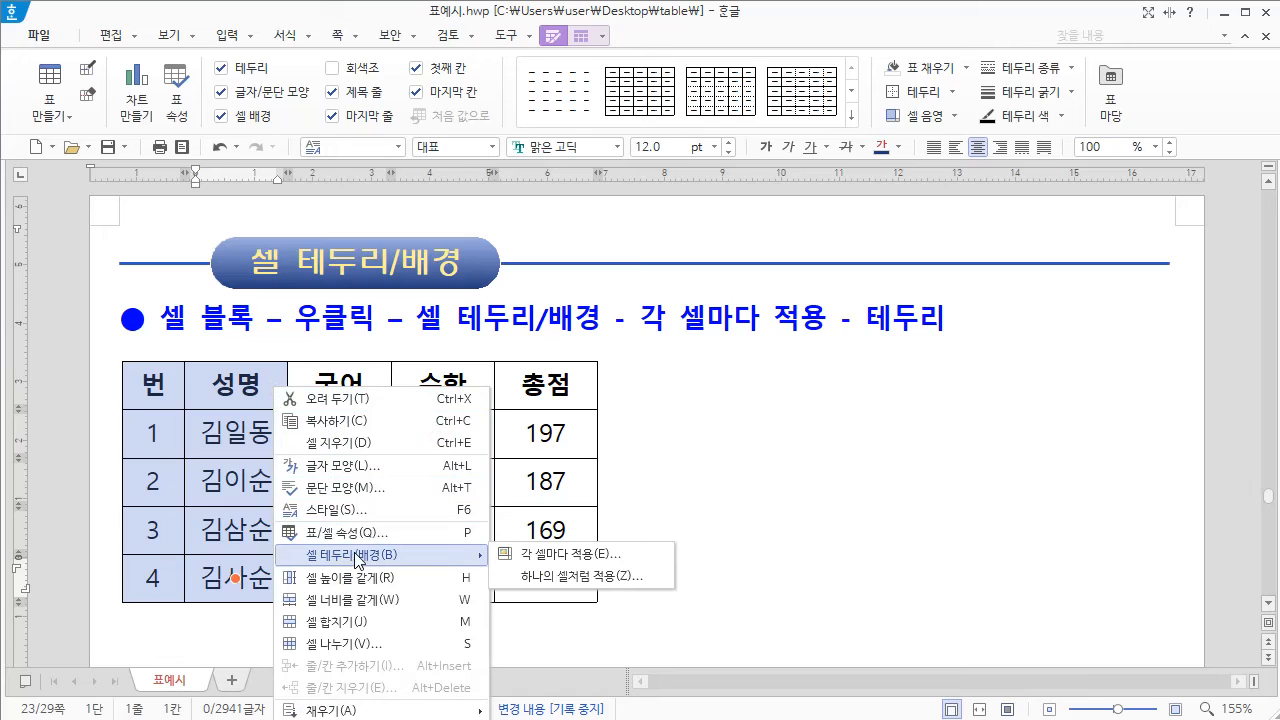
click(589, 563)
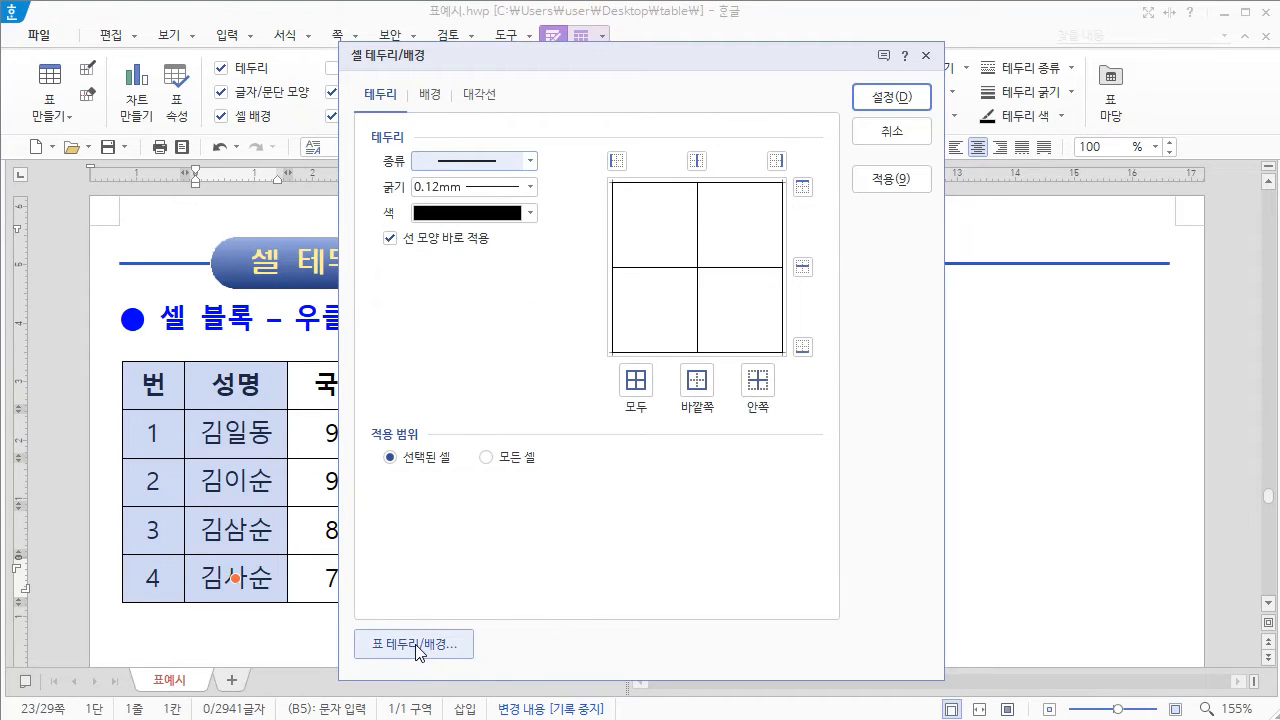
click(419, 649)
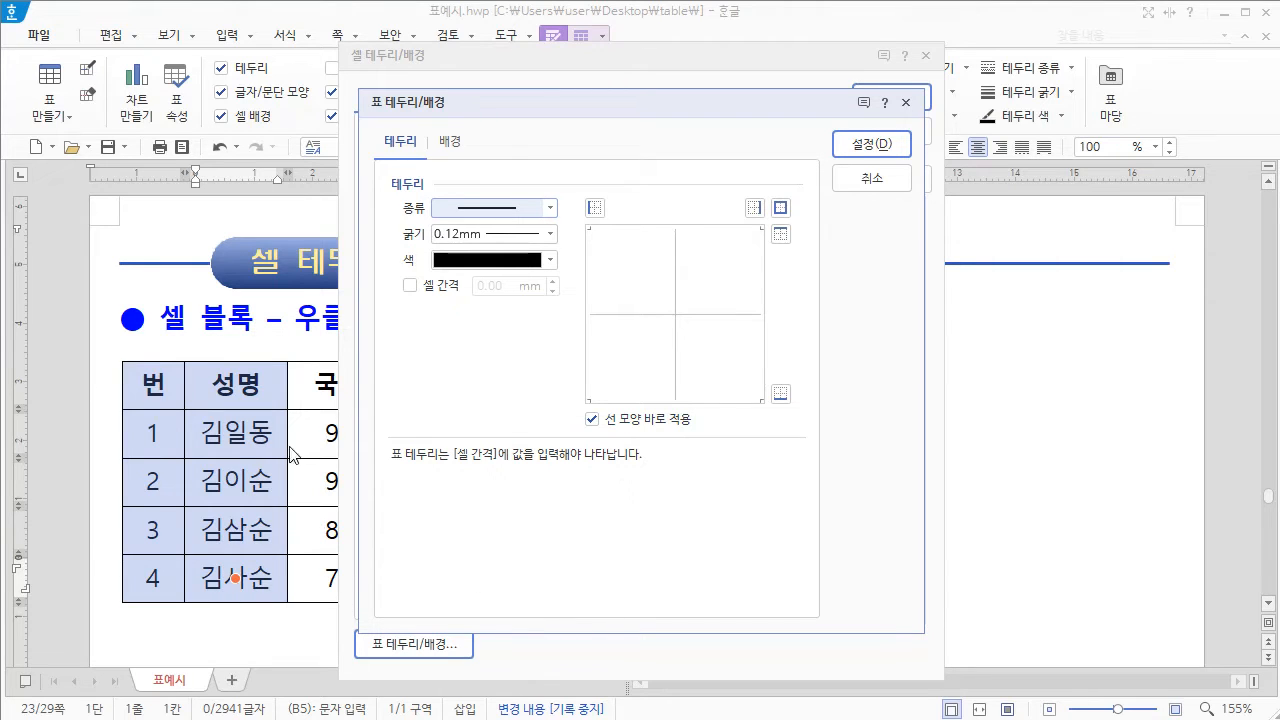
click(550, 208)
click(517, 248)
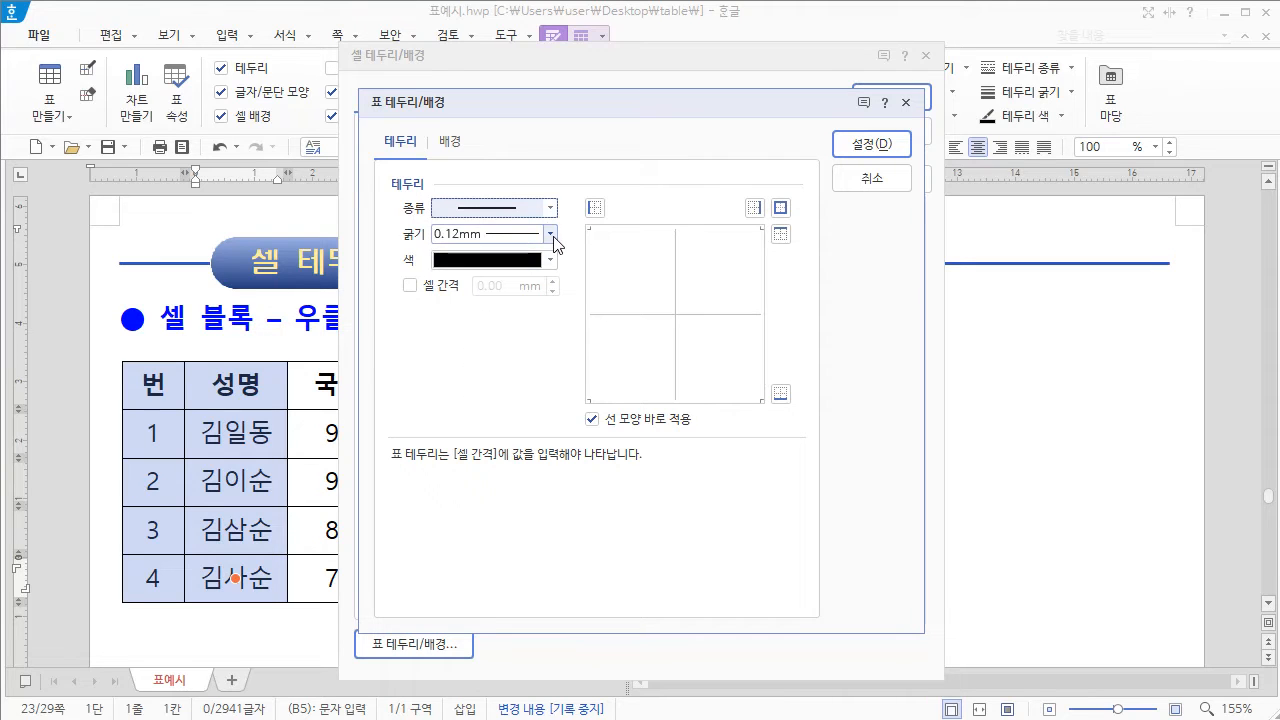
click(551, 236)
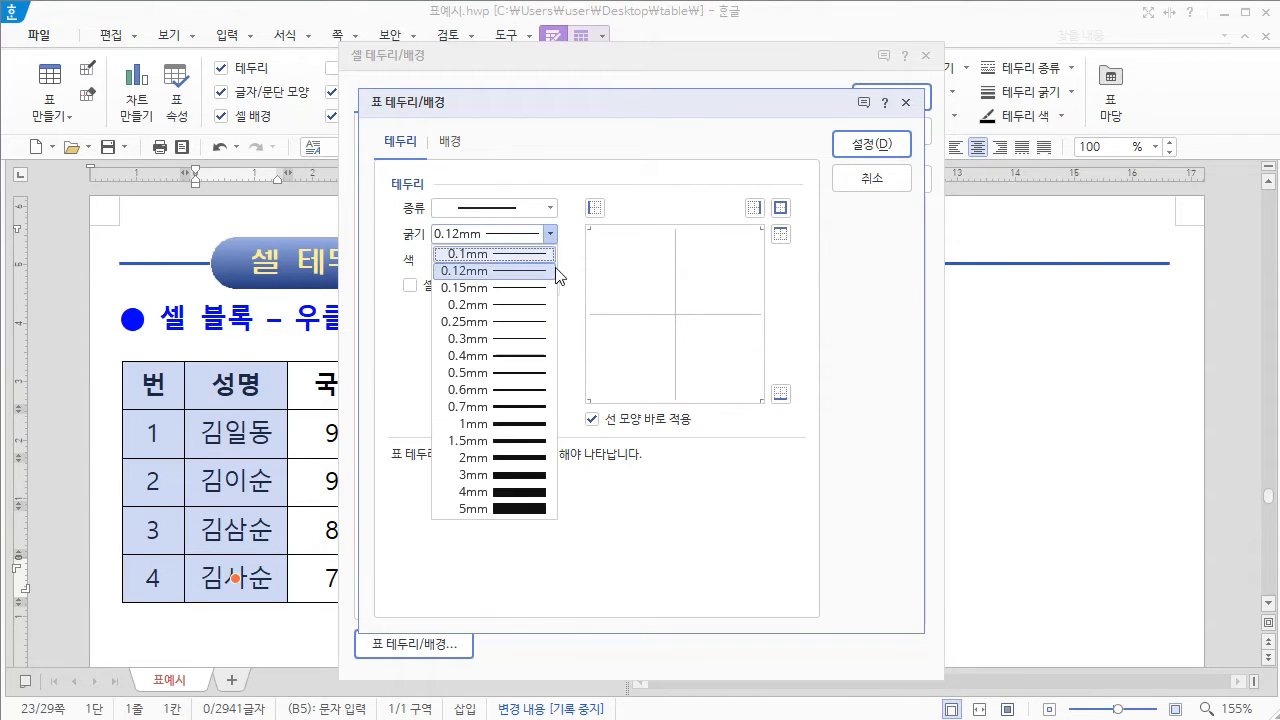
click(525, 374)
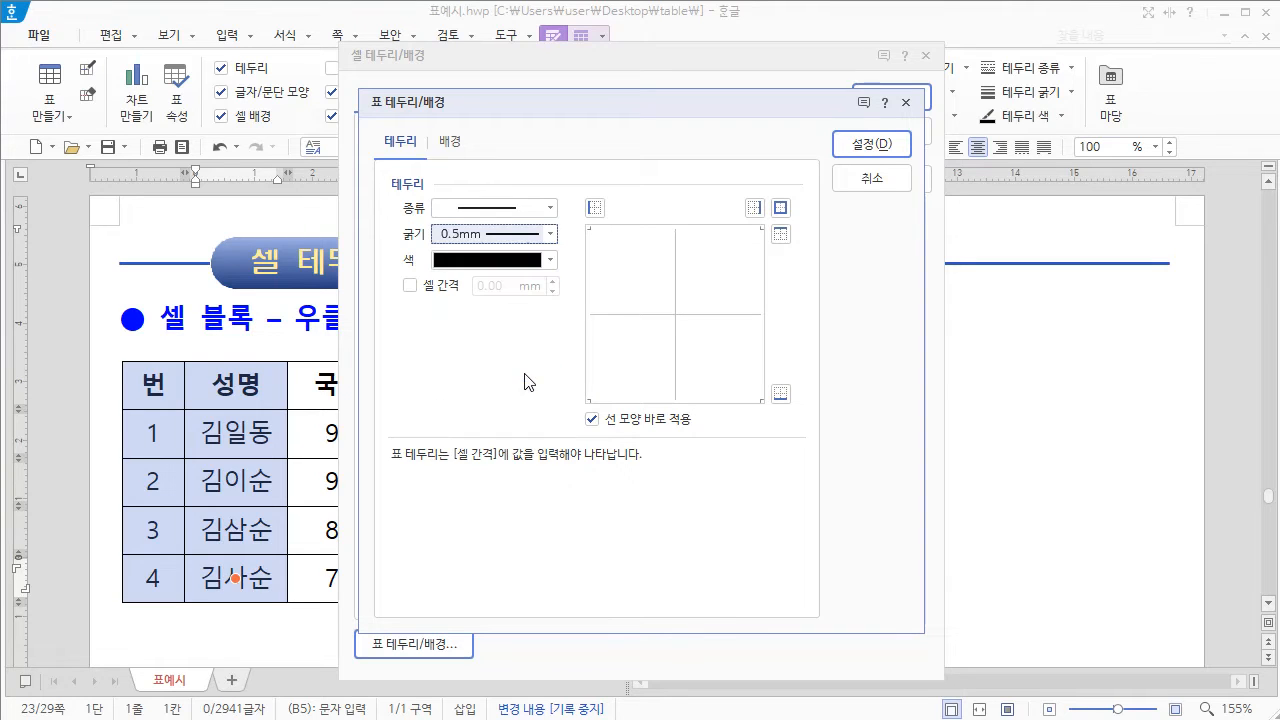
Step: Assign a red (RGB 255,0,0) line to all outer table edges (모두), with 0.70 mm cell spacing (셀 간격) enabled
click(549, 261)
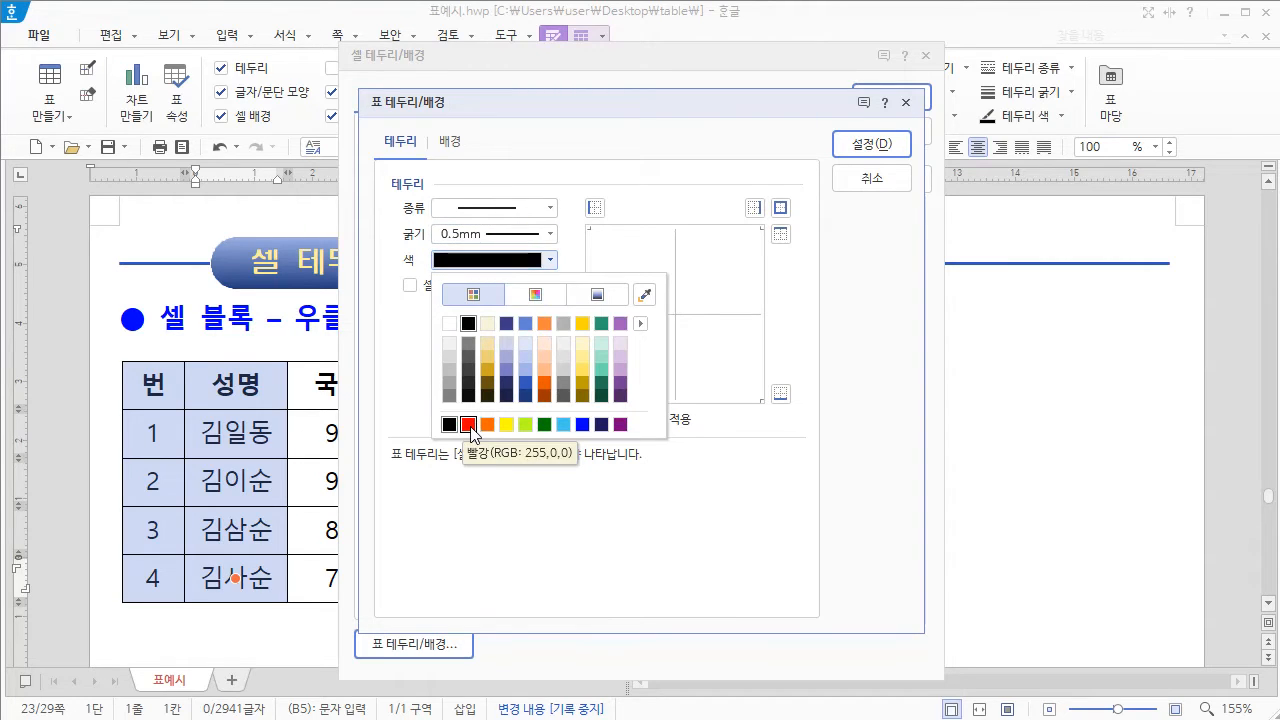
click(470, 426)
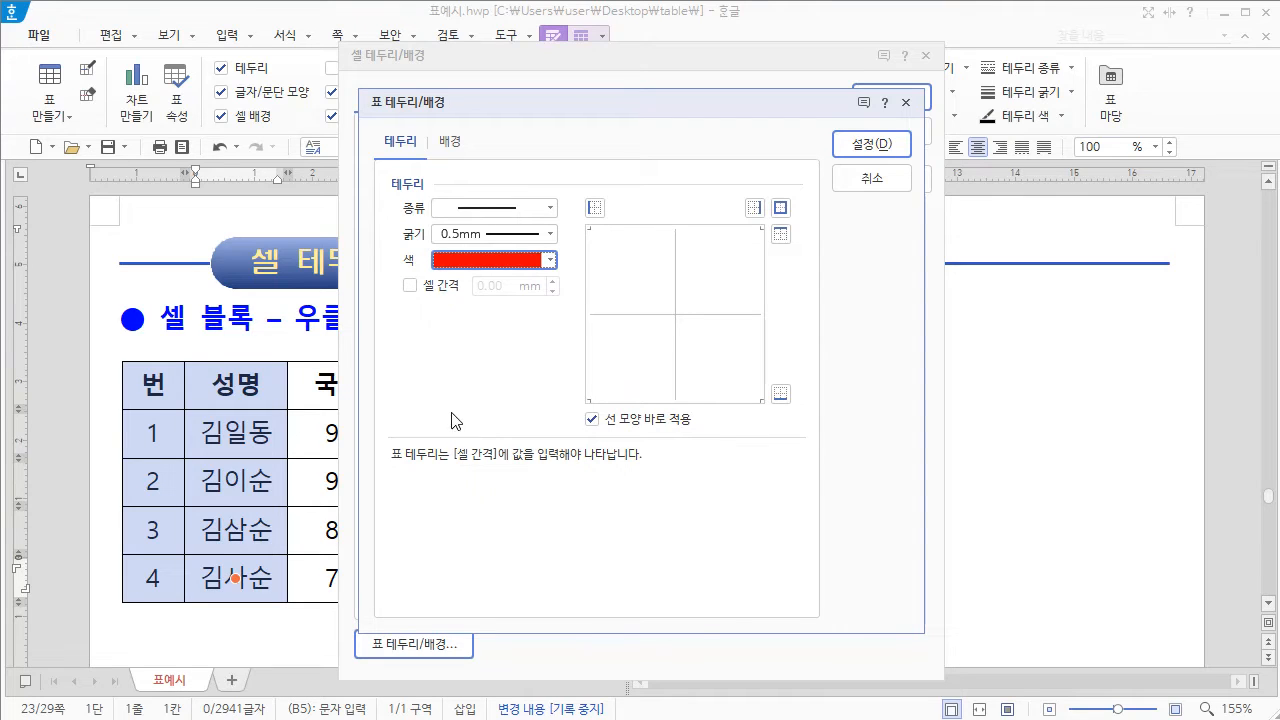
click(411, 286)
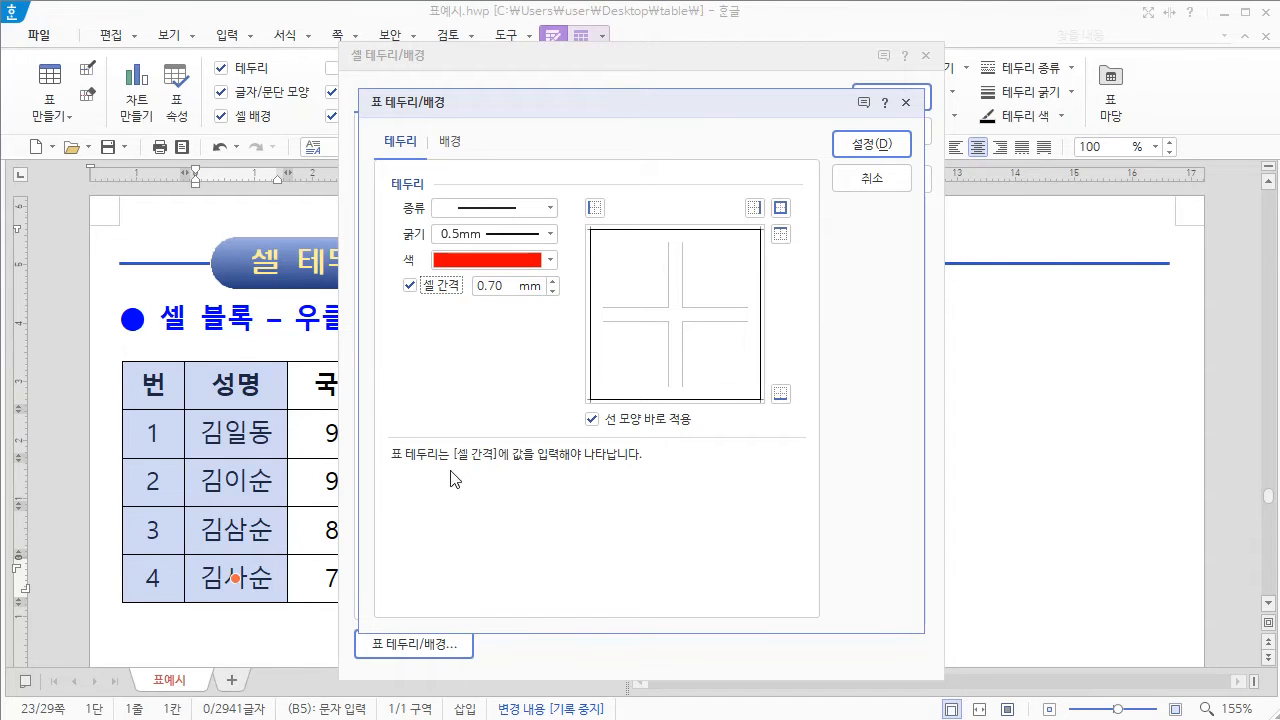
click(781, 208)
Step: Fill the table background with green (RGB 40,155,110) 80% lighter, confirm the table and cell settings, and deselect the cells
click(452, 143)
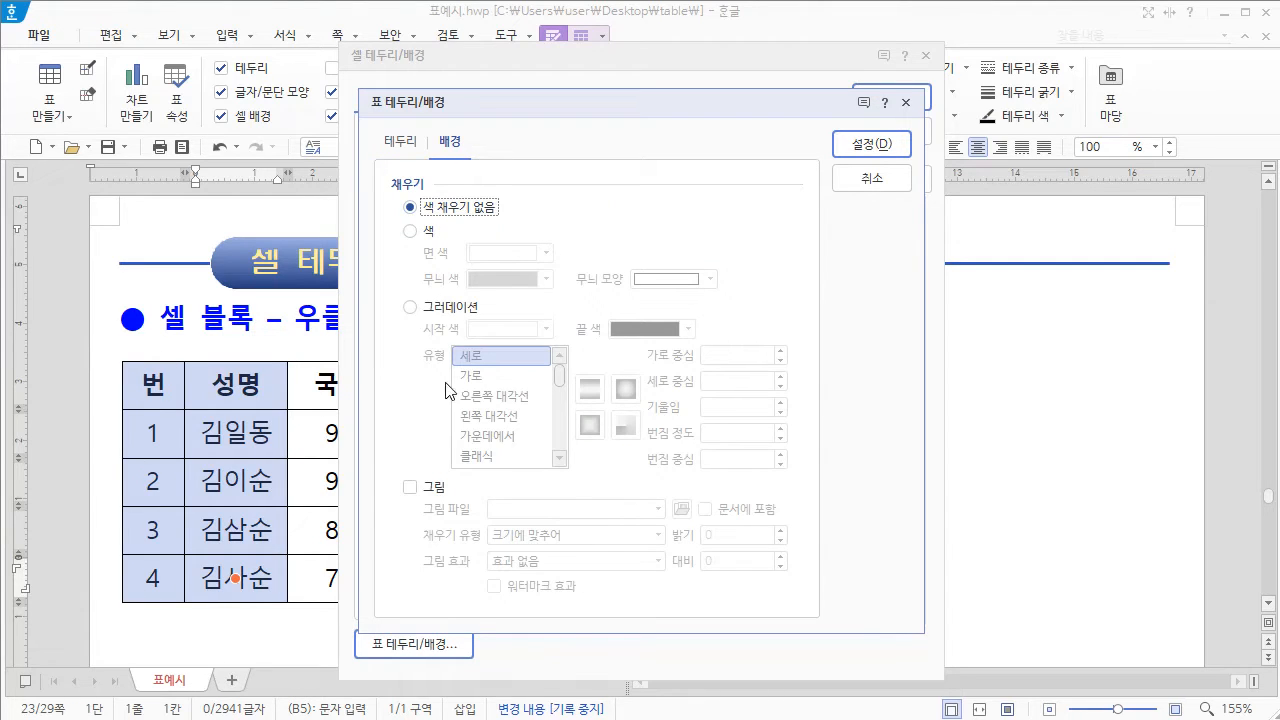
click(412, 233)
click(546, 253)
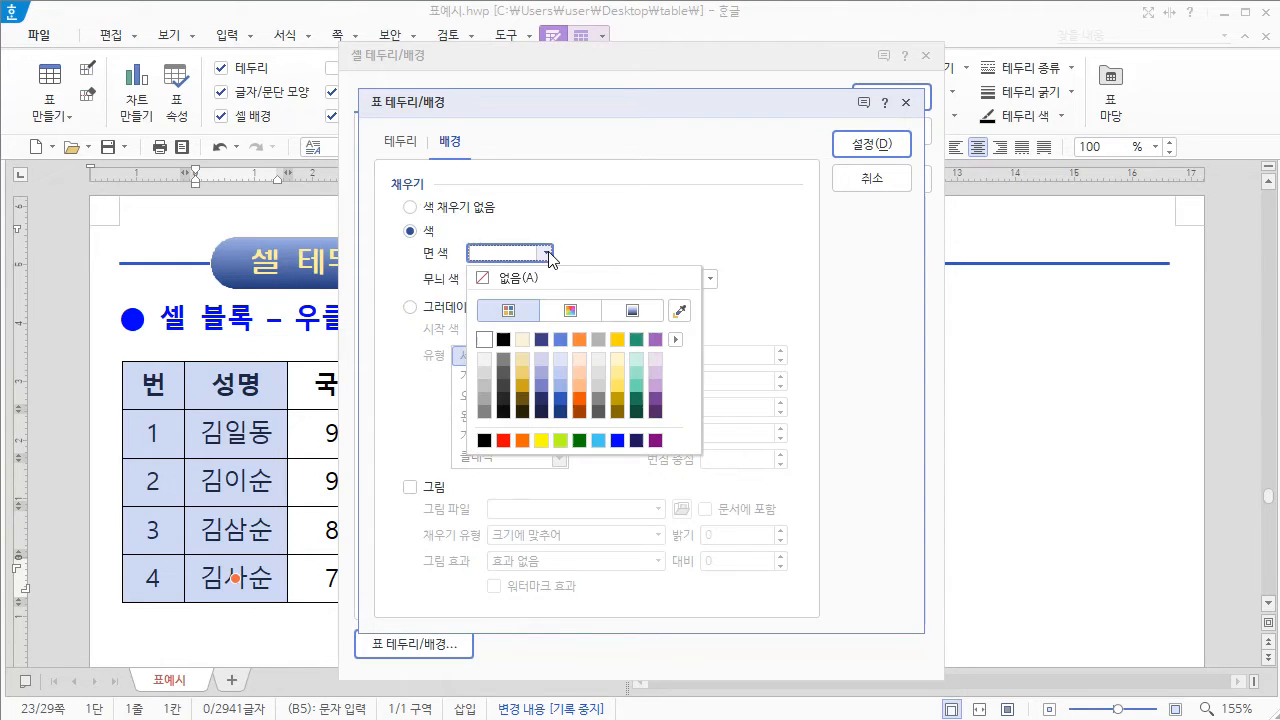
click(640, 362)
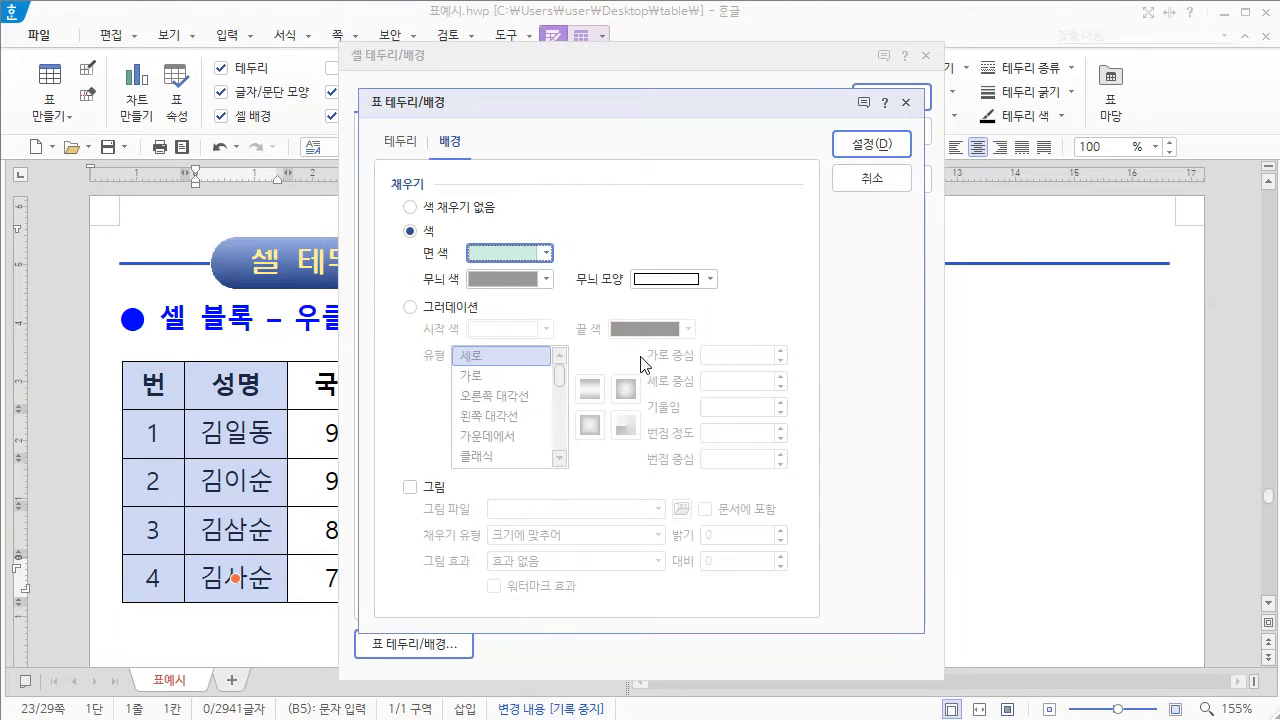
click(892, 150)
click(898, 97)
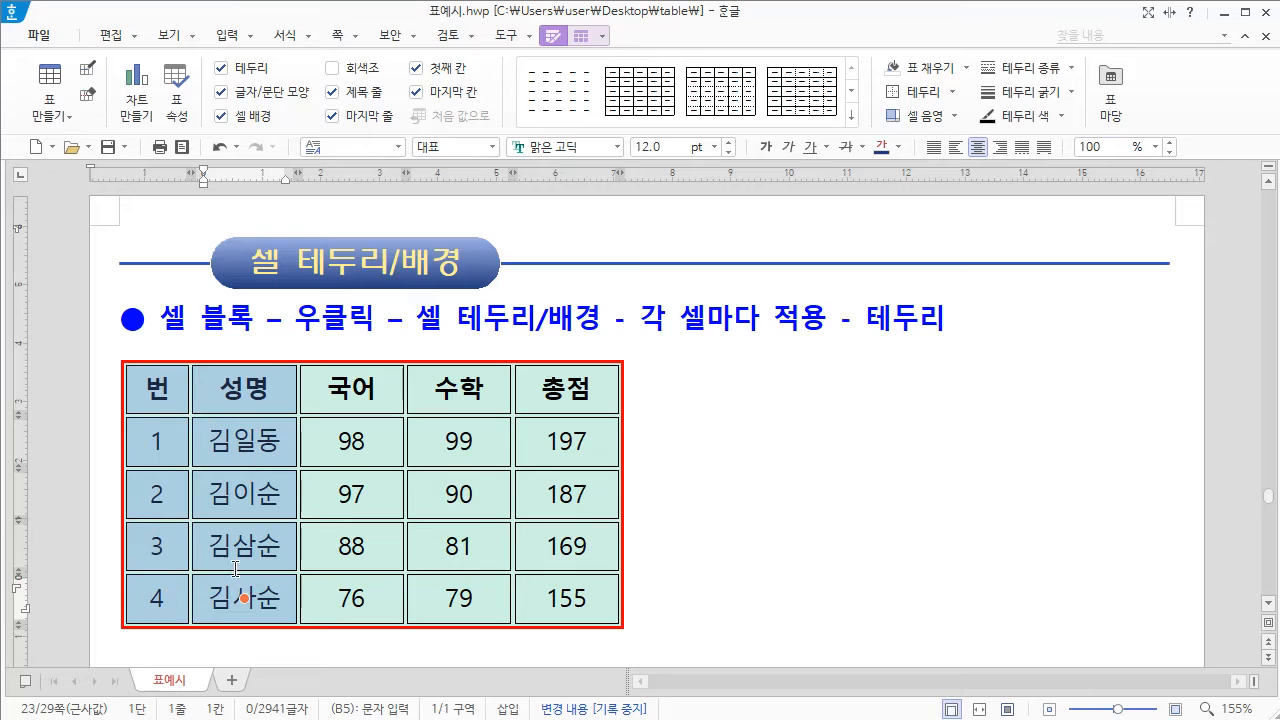
click(635, 456)
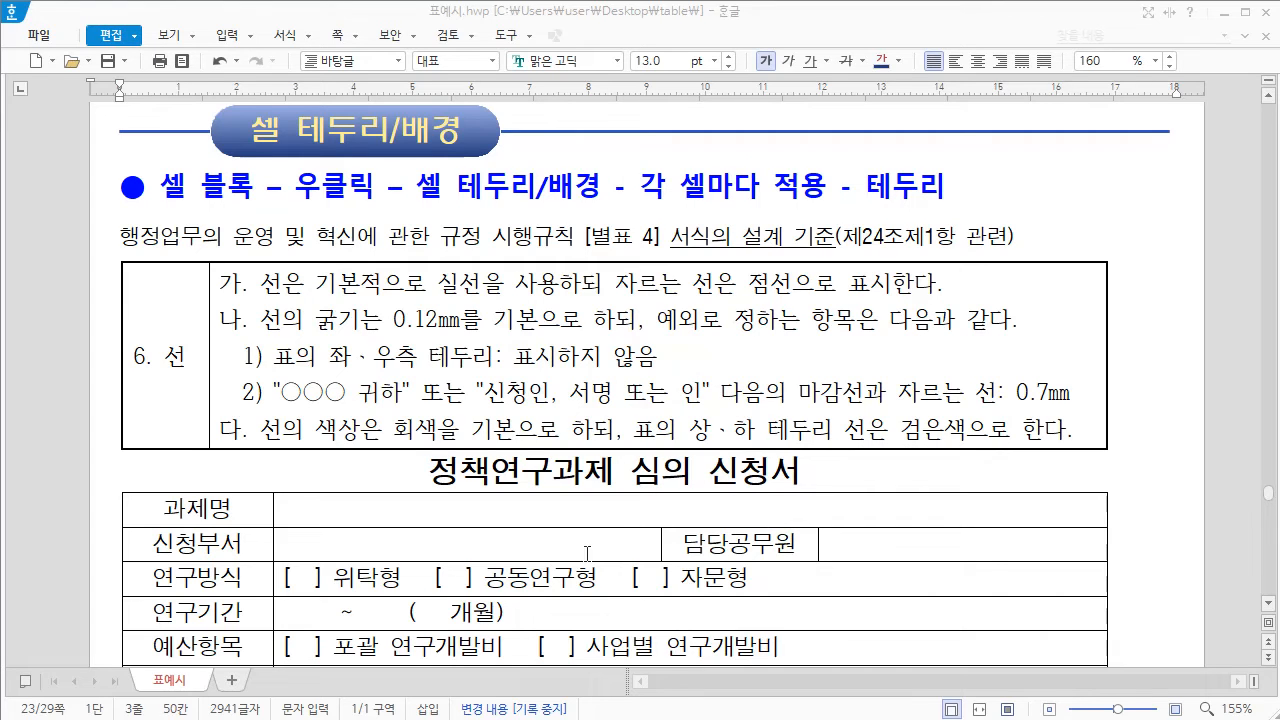
Step: Select all cells of the 정책연구과제 심의 신청서 table and set all their borders to gray (white, 50% darker) via the per-cell settings
drag(130, 507, 886, 684)
scroll(655, 357, up, 1)
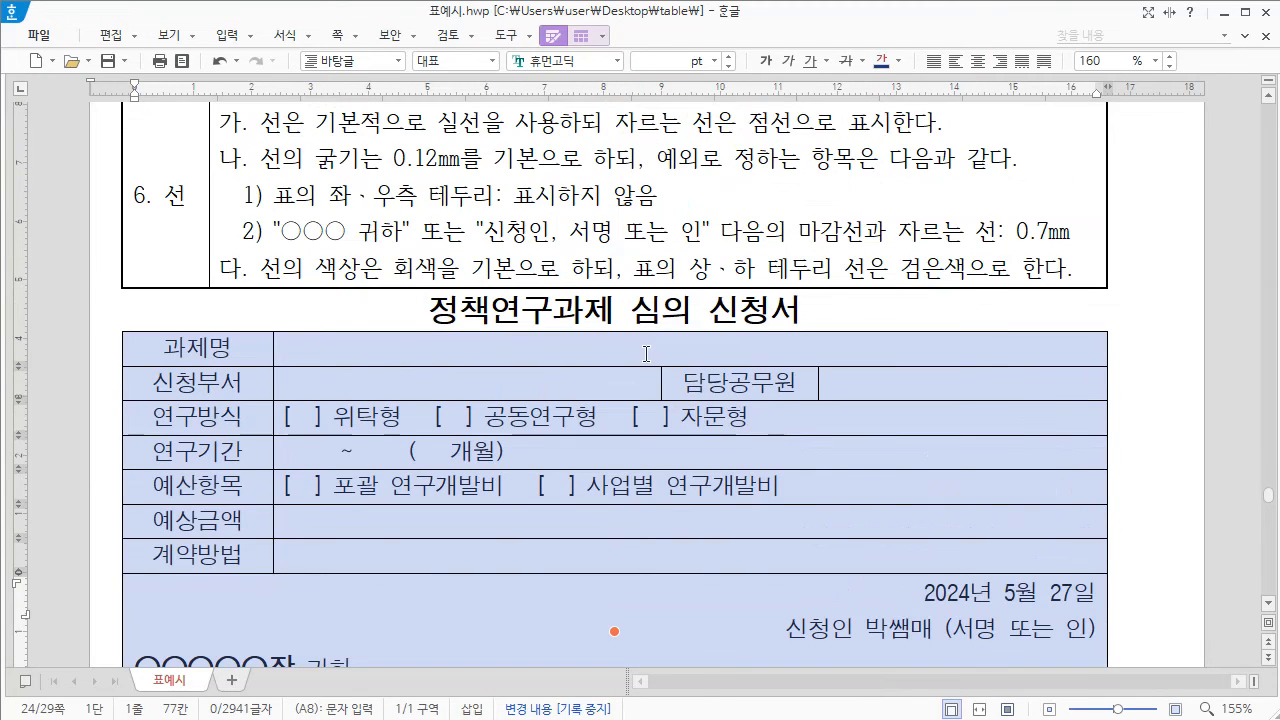
right_click(577, 345)
mouse_move(660, 517)
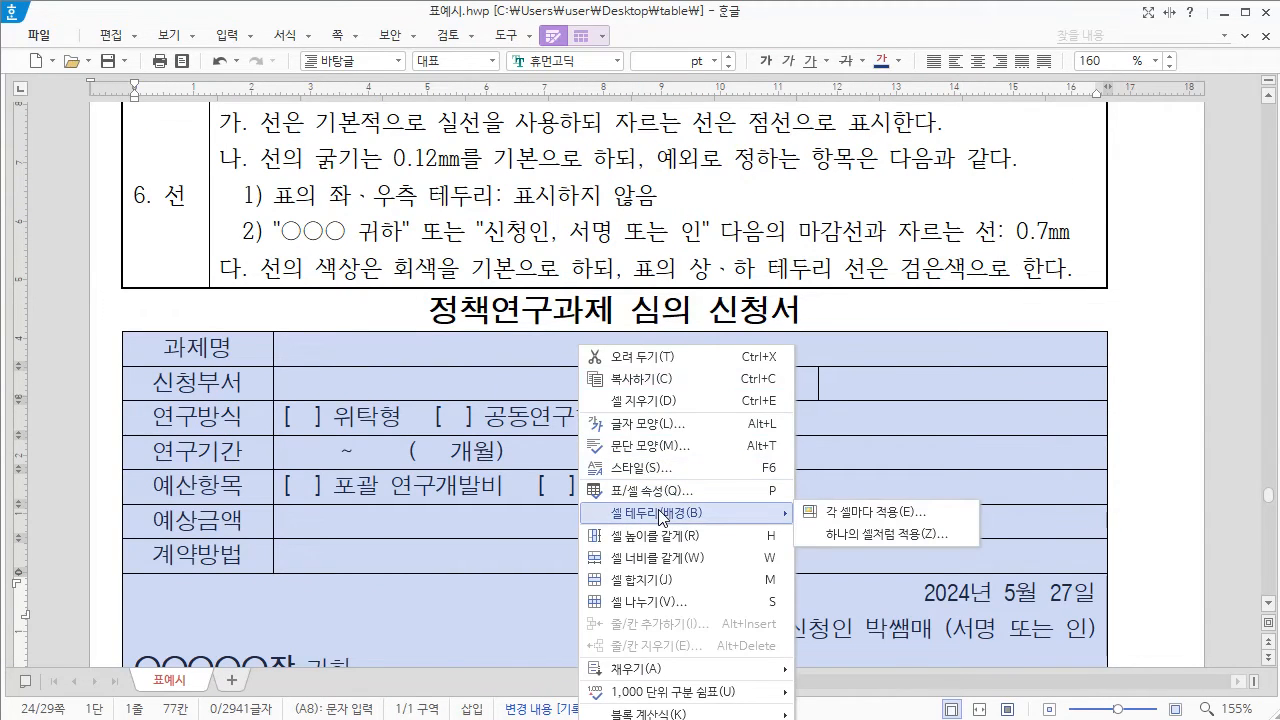
click(874, 511)
drag(743, 78, 895, 80)
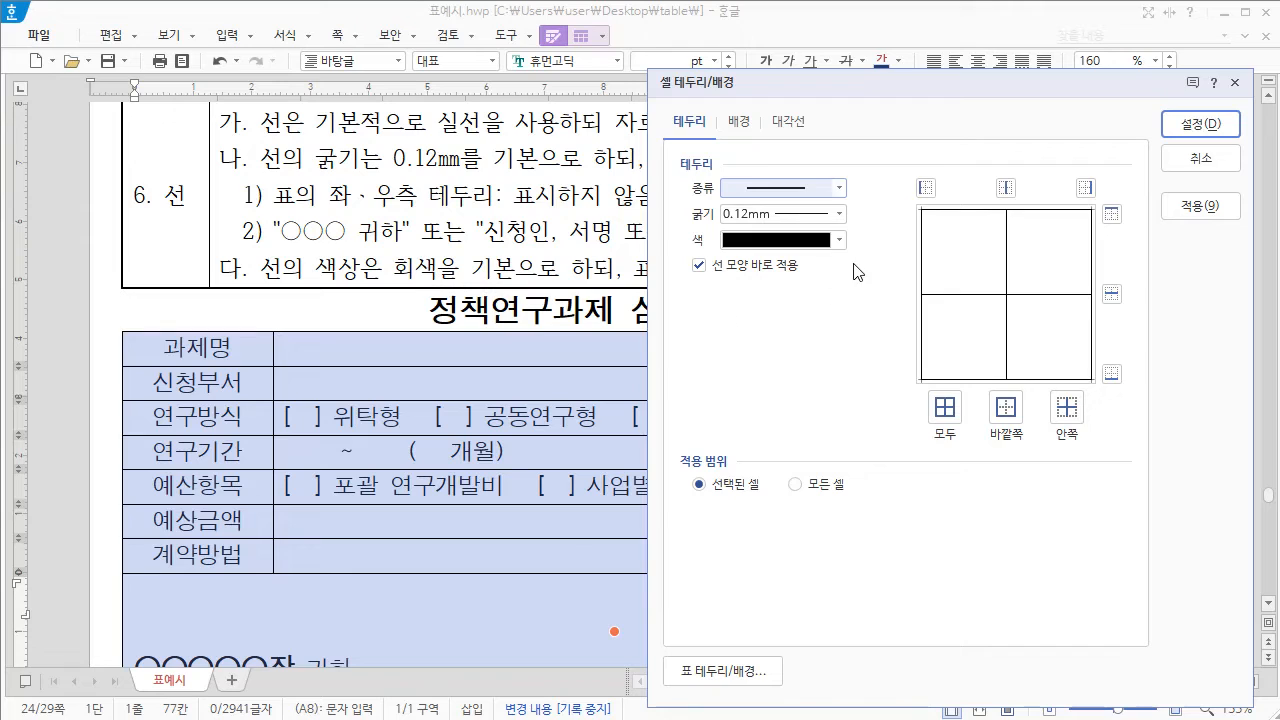
click(841, 241)
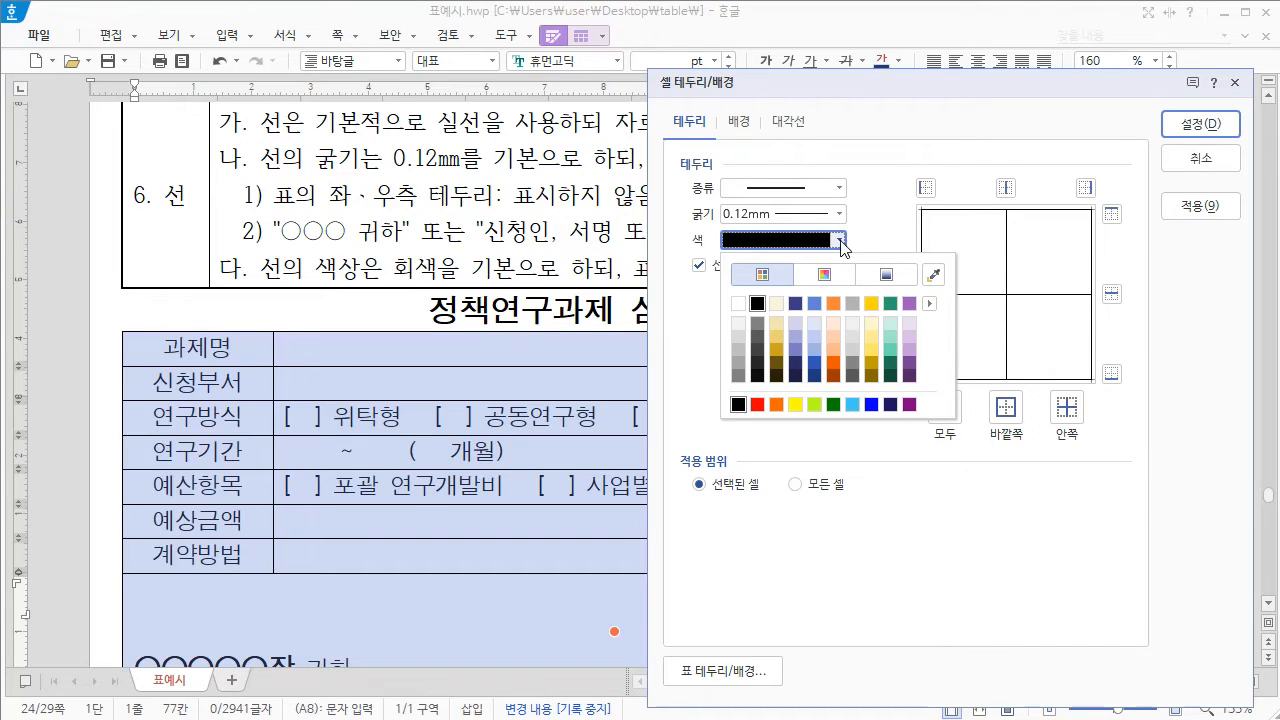
click(738, 375)
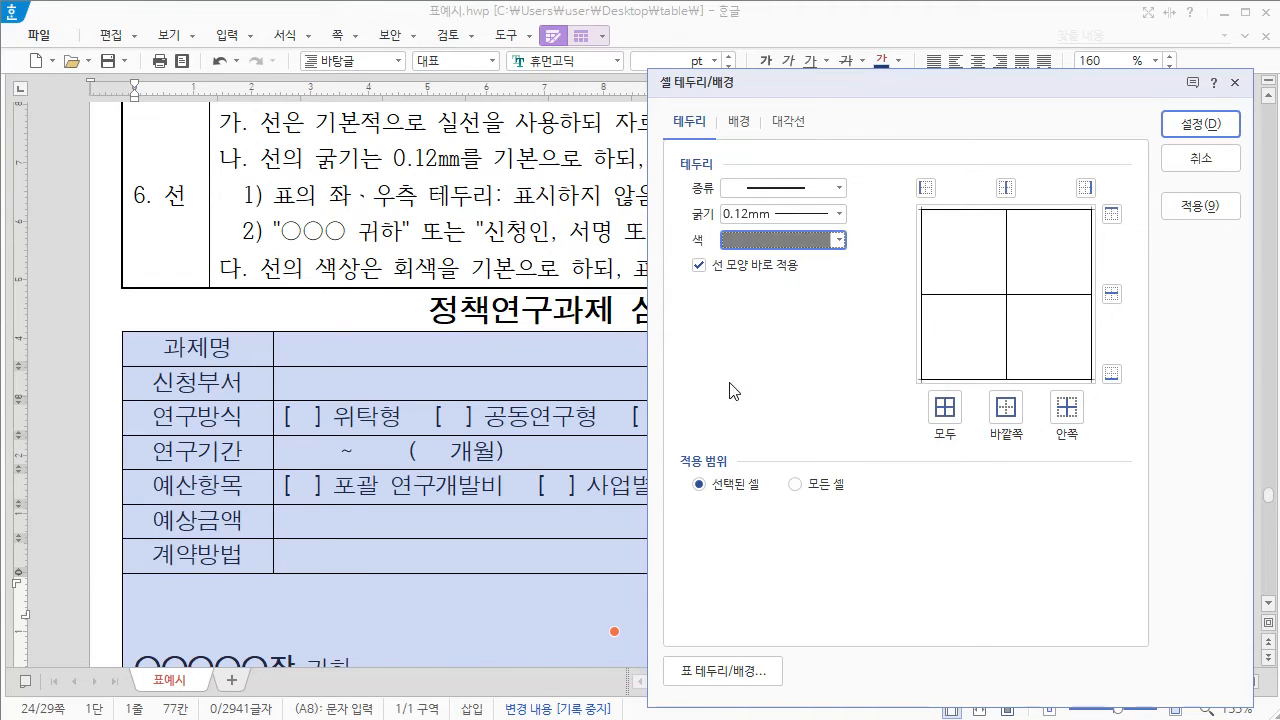
click(947, 414)
click(1200, 124)
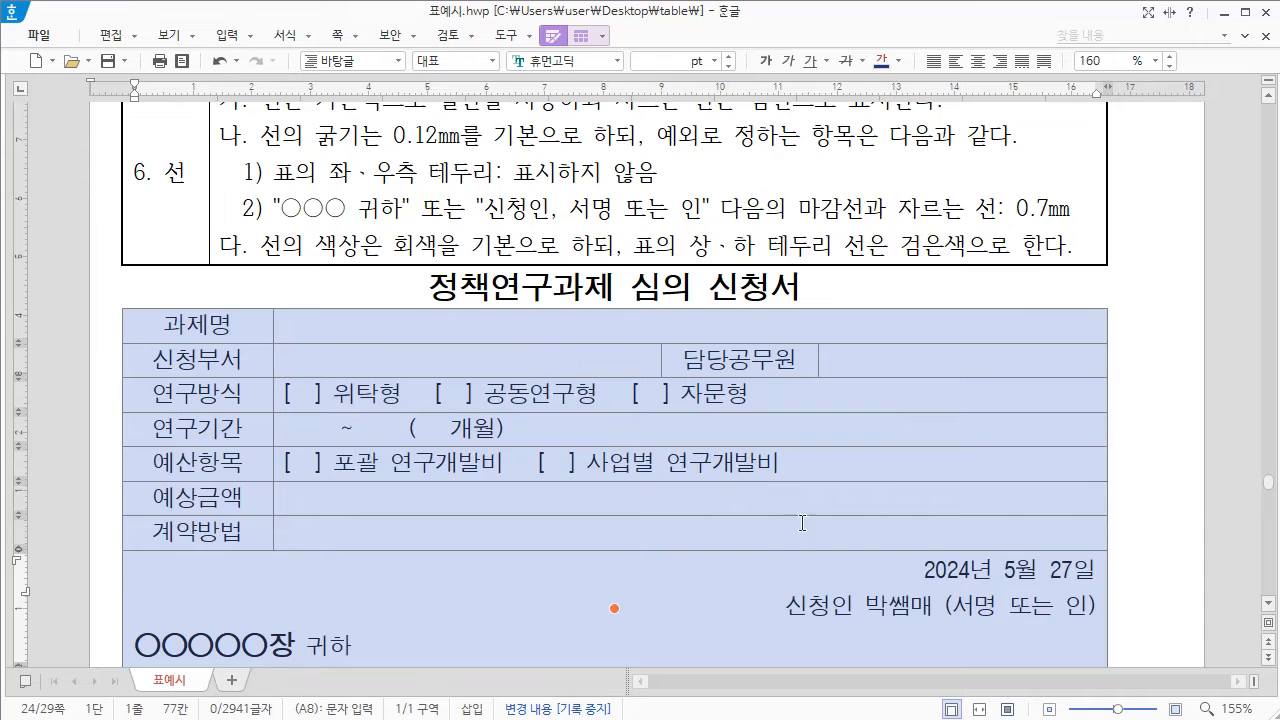
Step: Set the top and bottom outer borders of the 정책연구과제 심의 신청서 table to black through the per-cell border settings
right_click(795, 323)
mouse_move(865, 497)
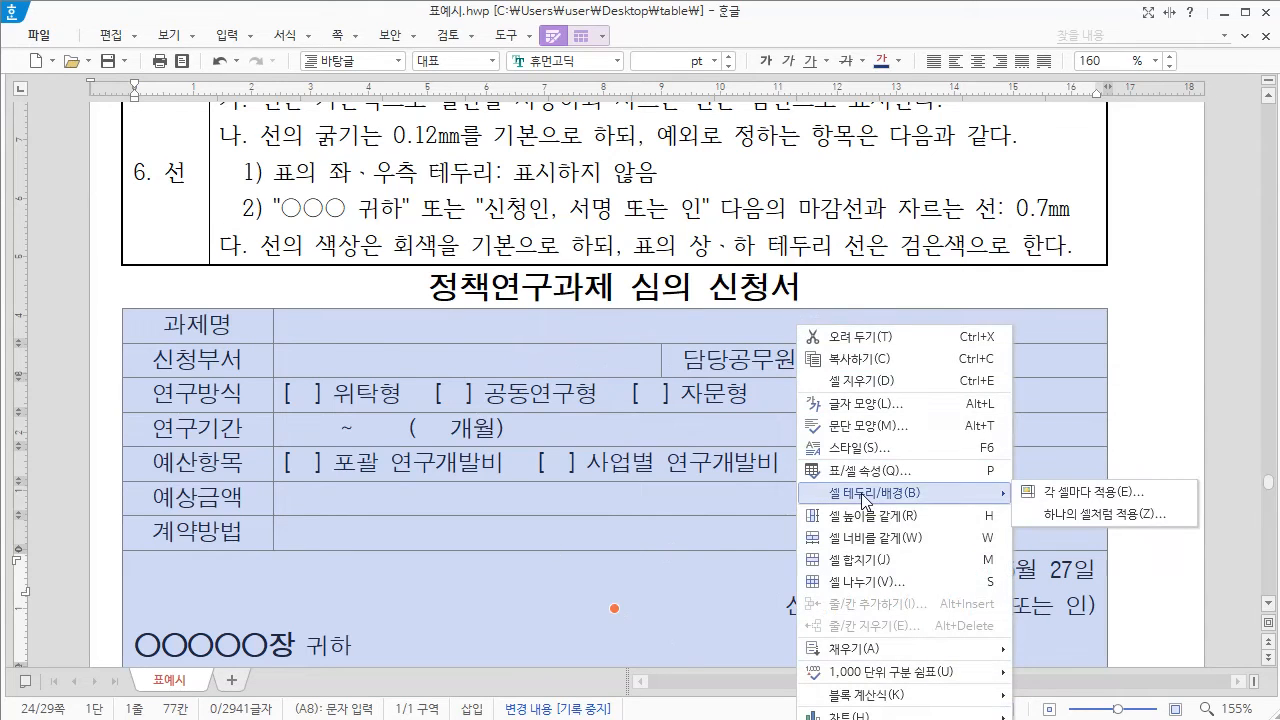
click(1087, 493)
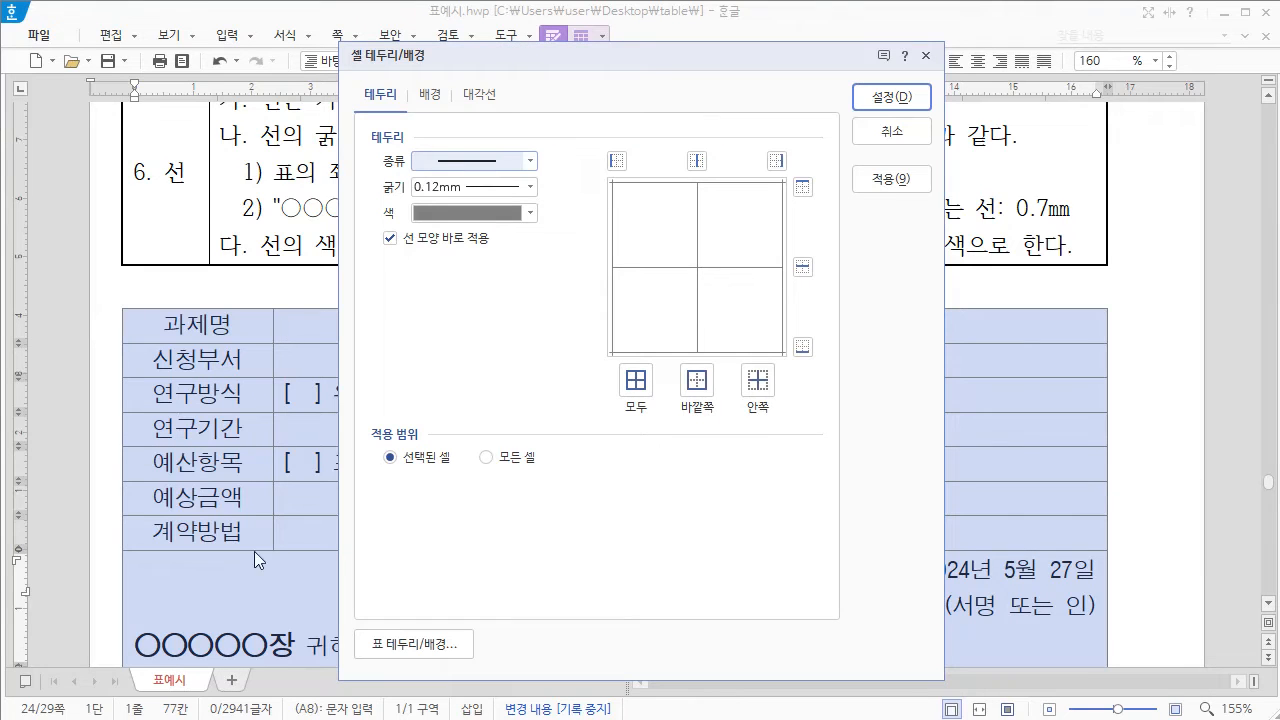
click(531, 220)
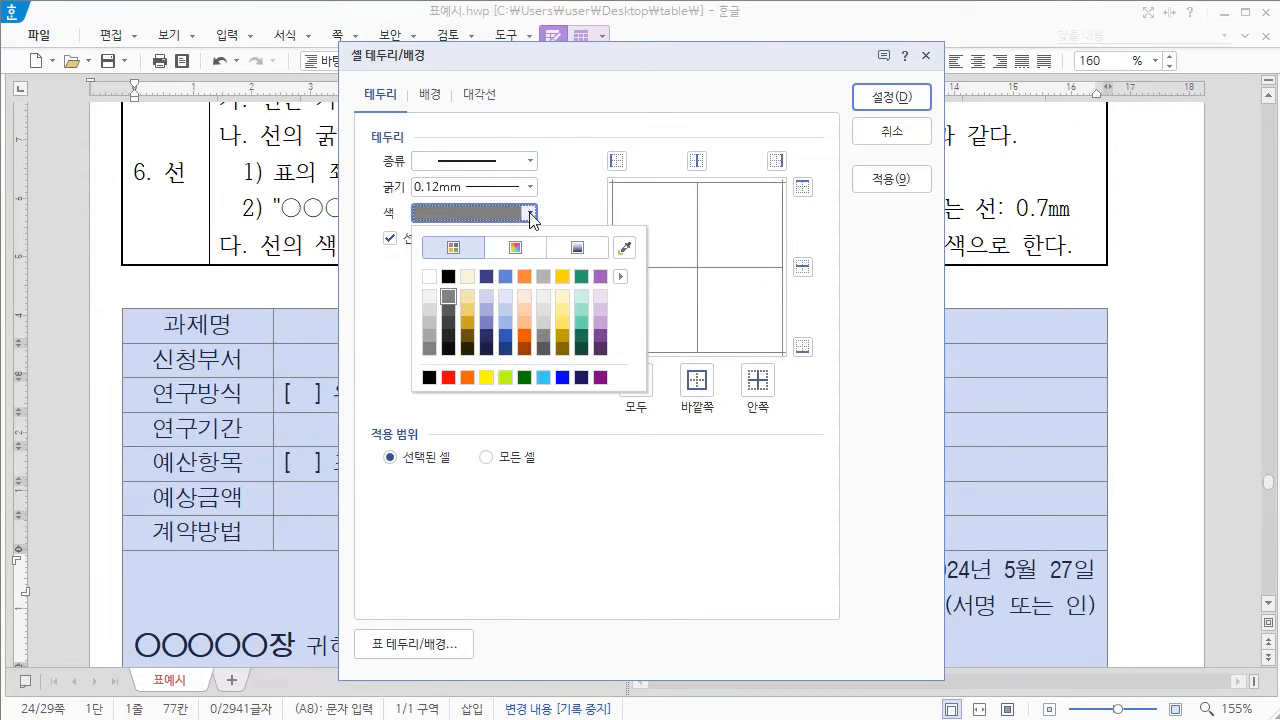
click(448, 274)
click(803, 187)
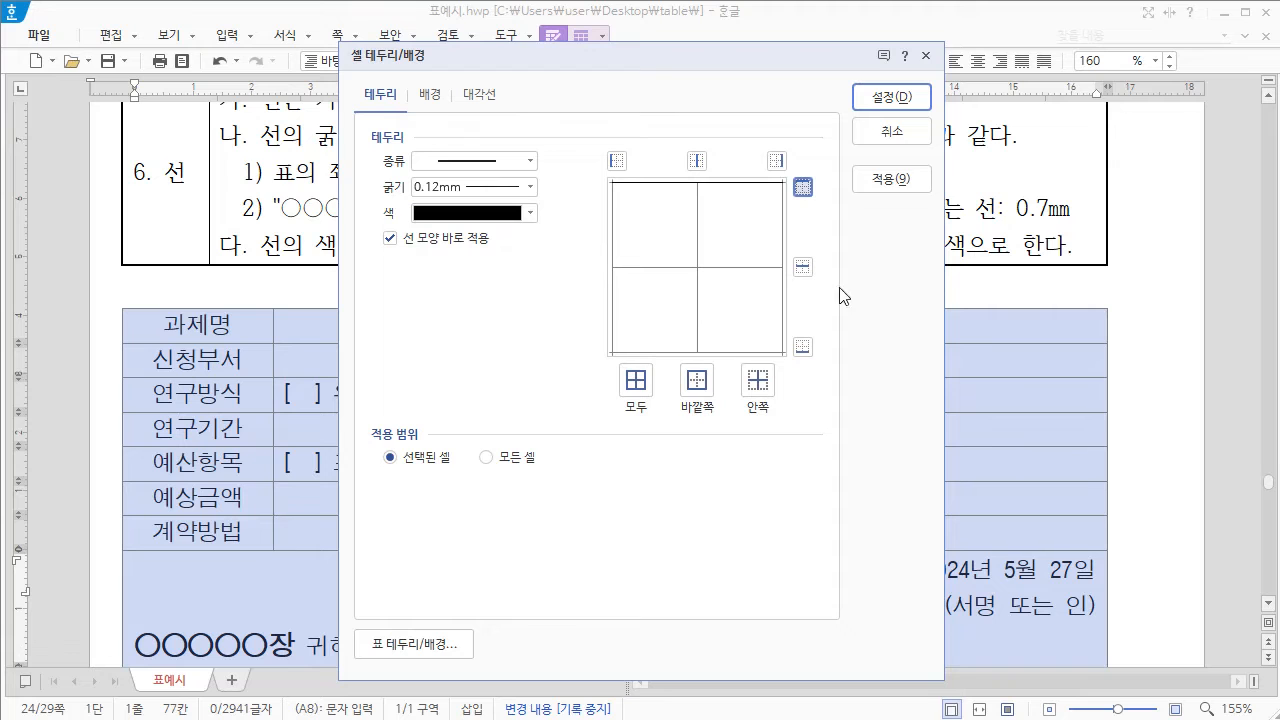
click(803, 347)
click(888, 98)
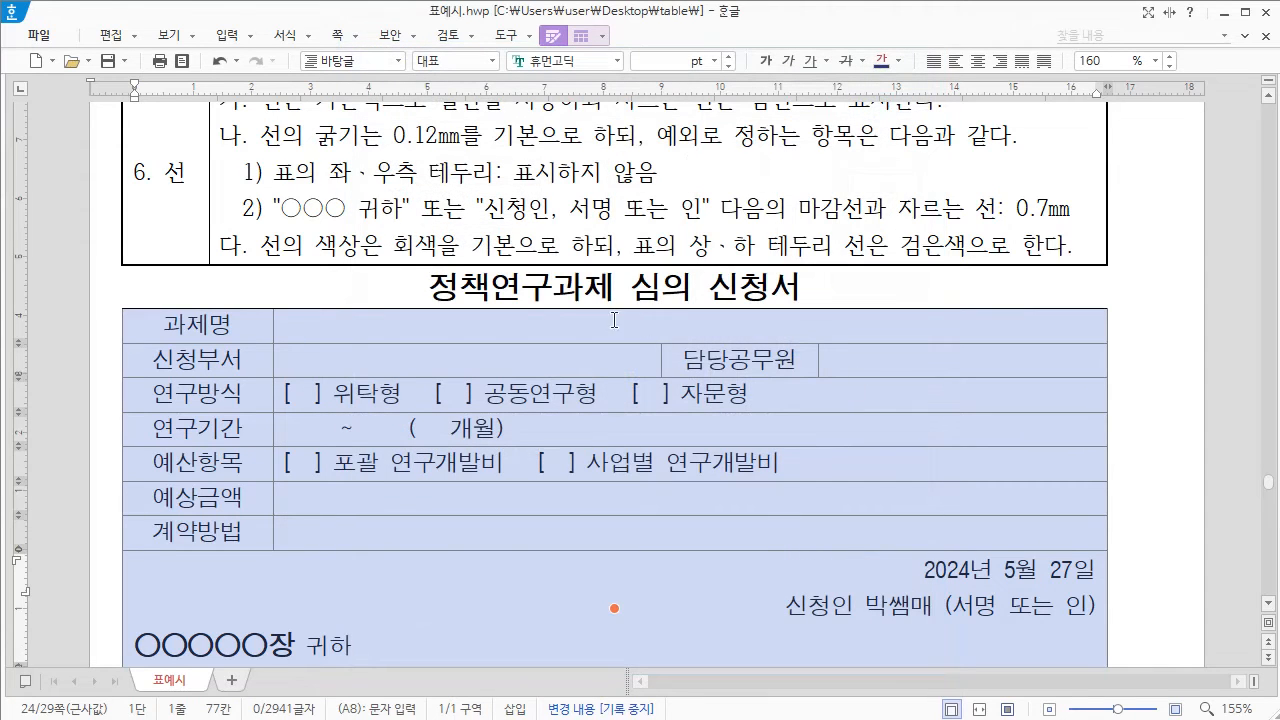
Step: Set the bottom outer border of the 정책연구과제 심의 신청서 table to a 0.7 mm black line through the per-cell border settings
scroll(703, 433, down, 2)
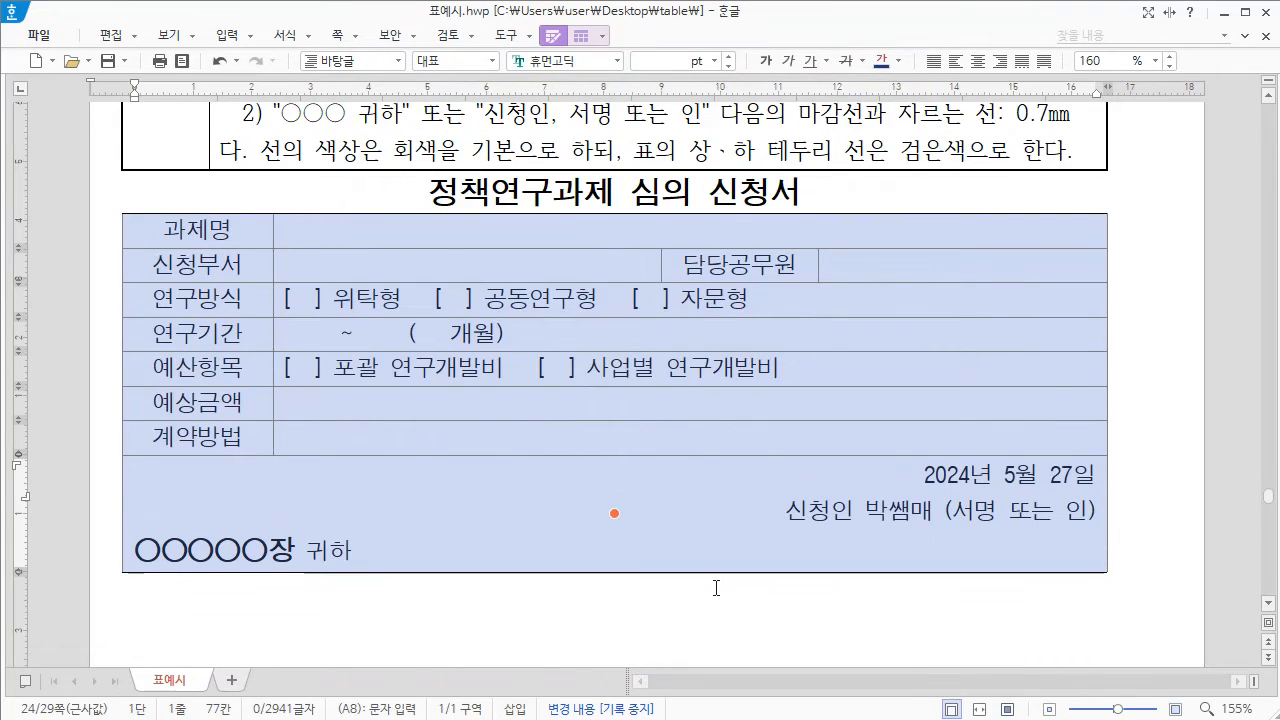
right_click(611, 232)
mouse_move(664, 401)
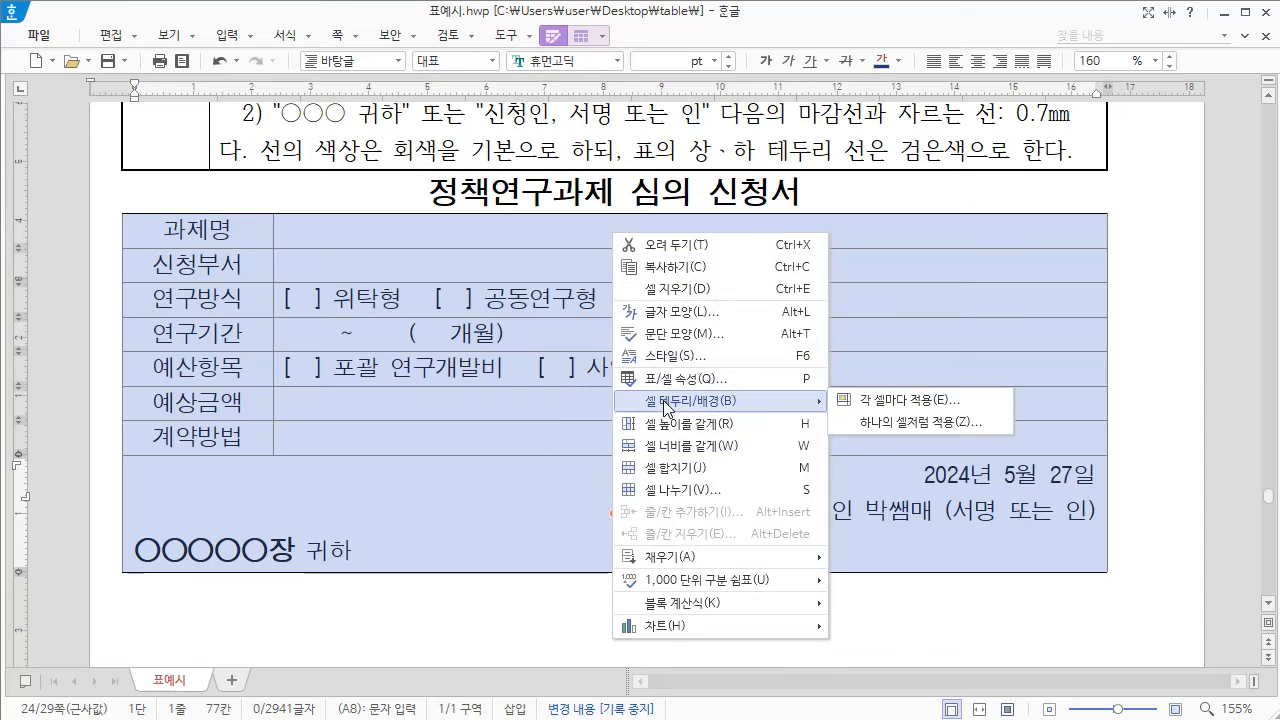
click(911, 401)
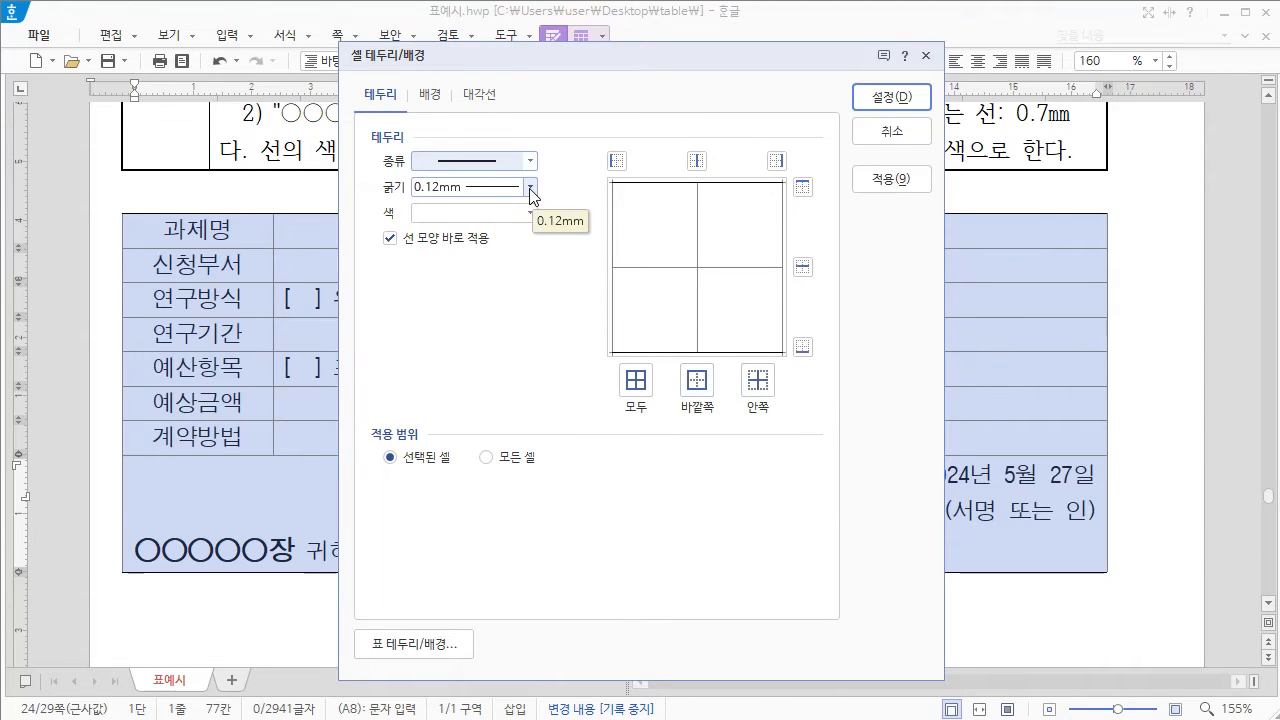
click(530, 190)
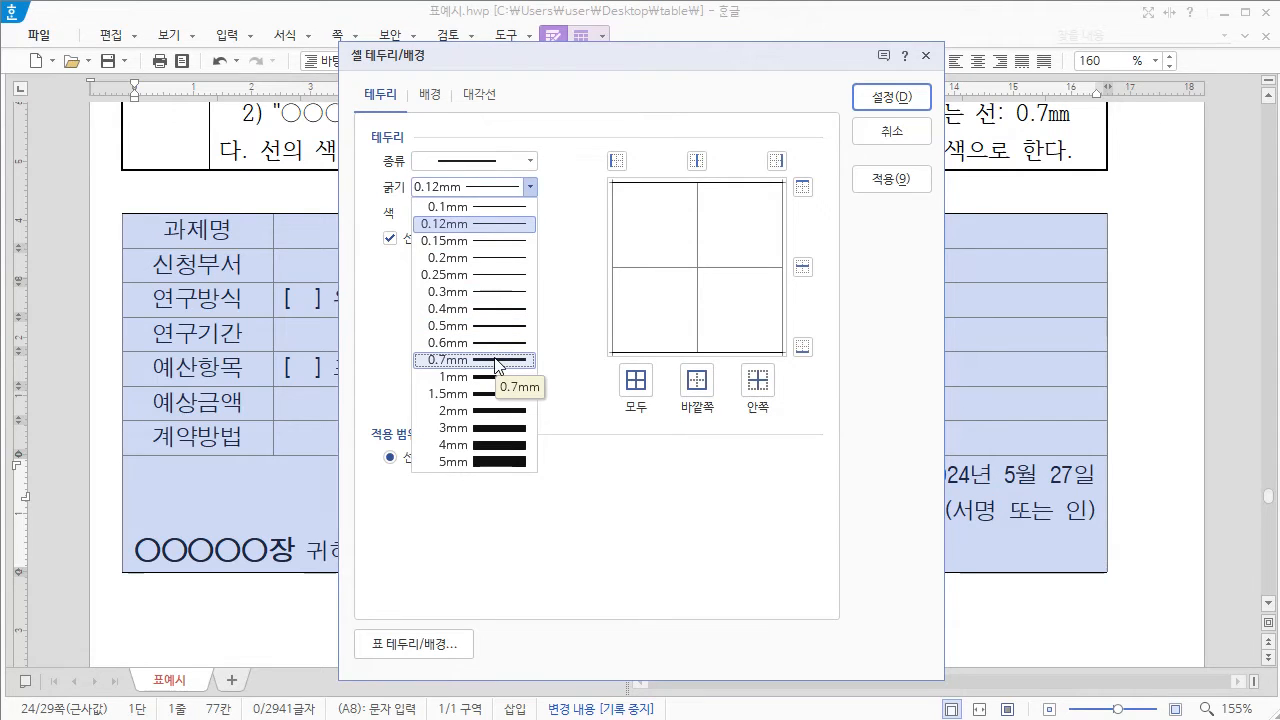
click(497, 362)
click(530, 213)
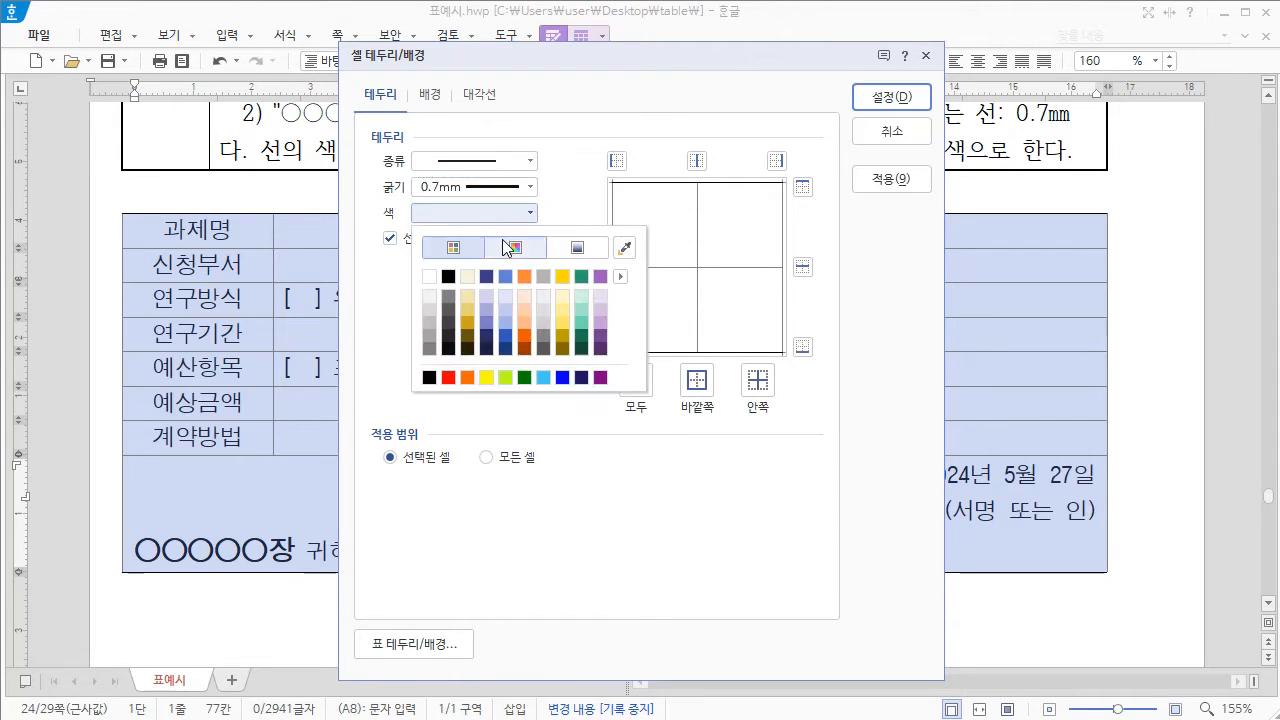
click(448, 276)
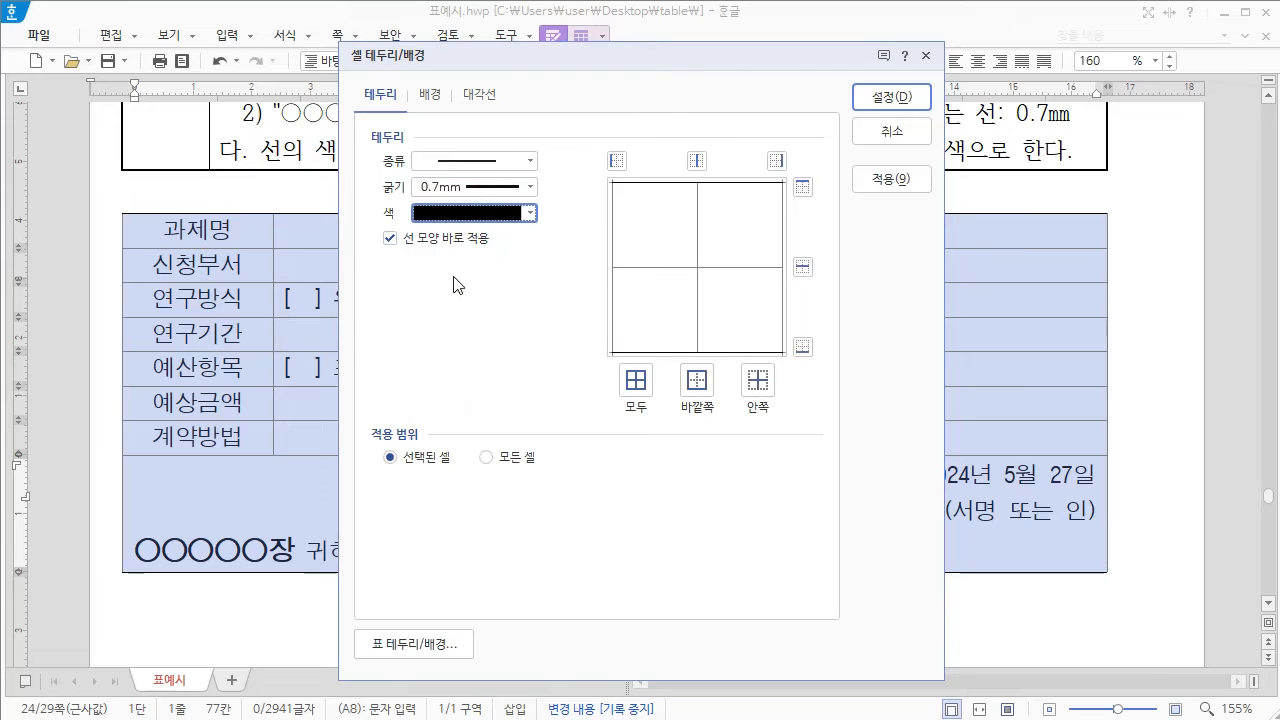
click(803, 350)
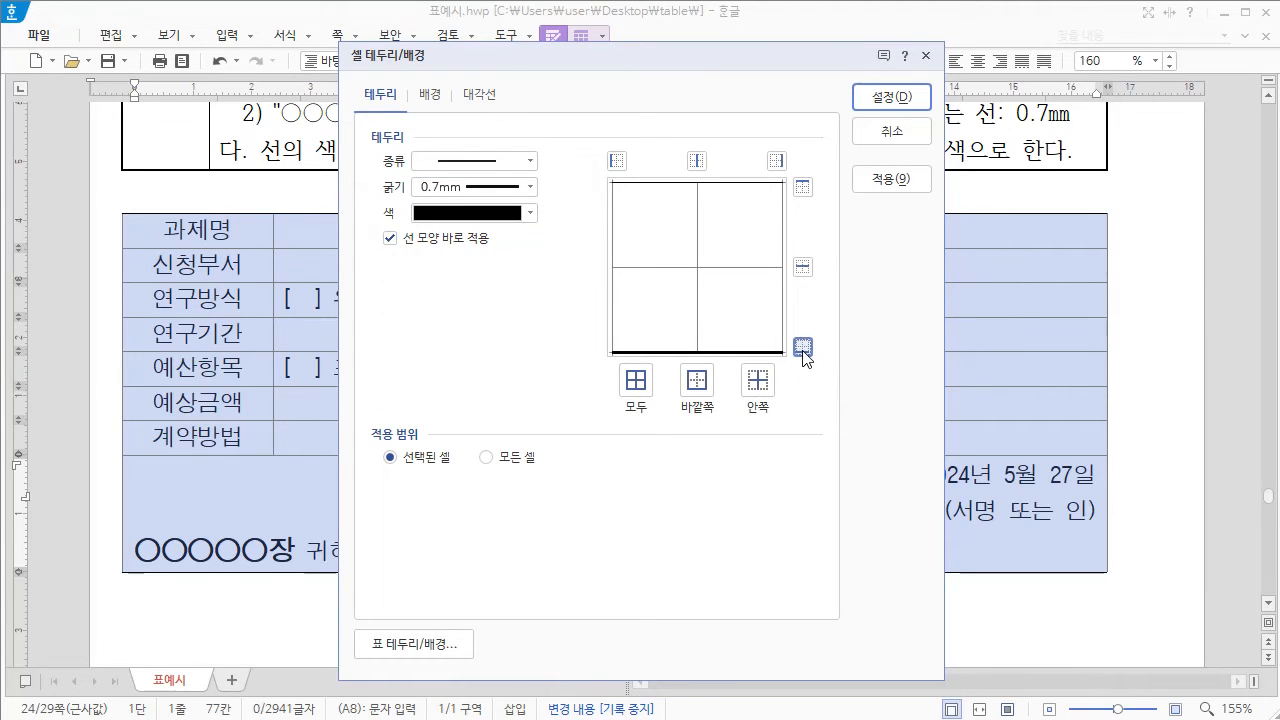
click(893, 100)
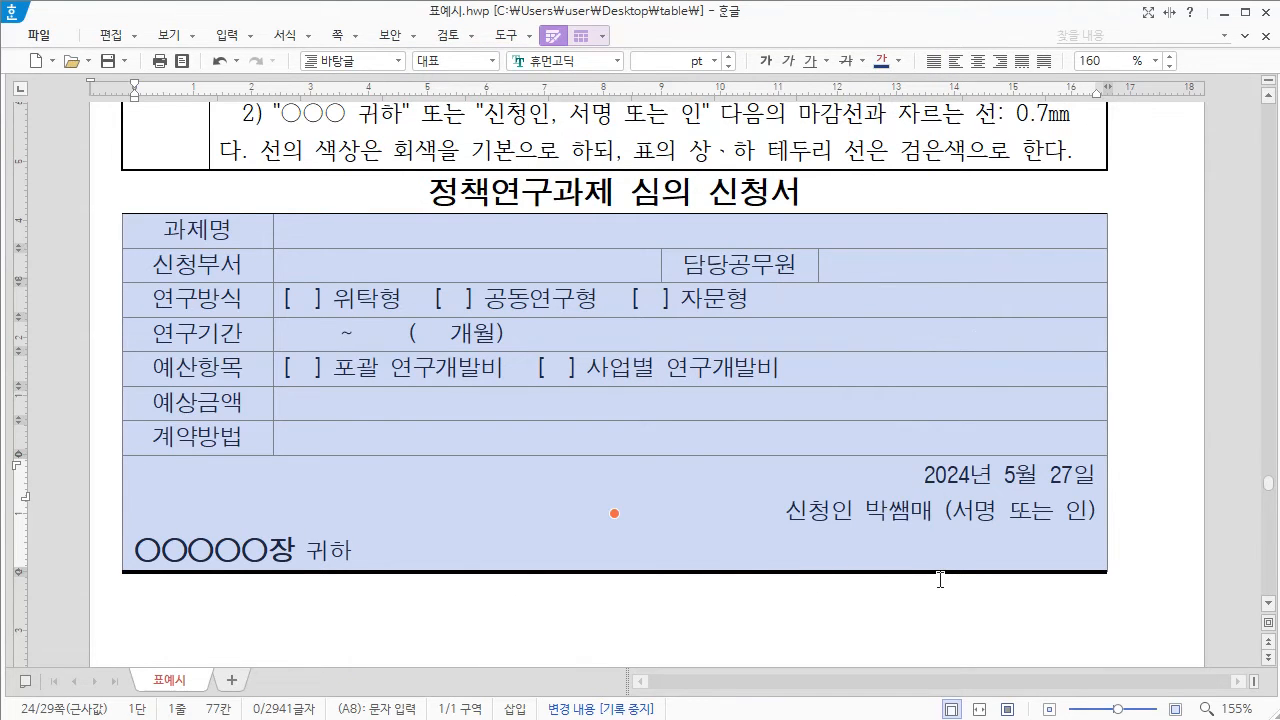
Step: Remove the left and right outer borders of the 정책연구과제 심의 신청서 table with line type 없음, and deselect the cells
scroll(291, 347, up, 3)
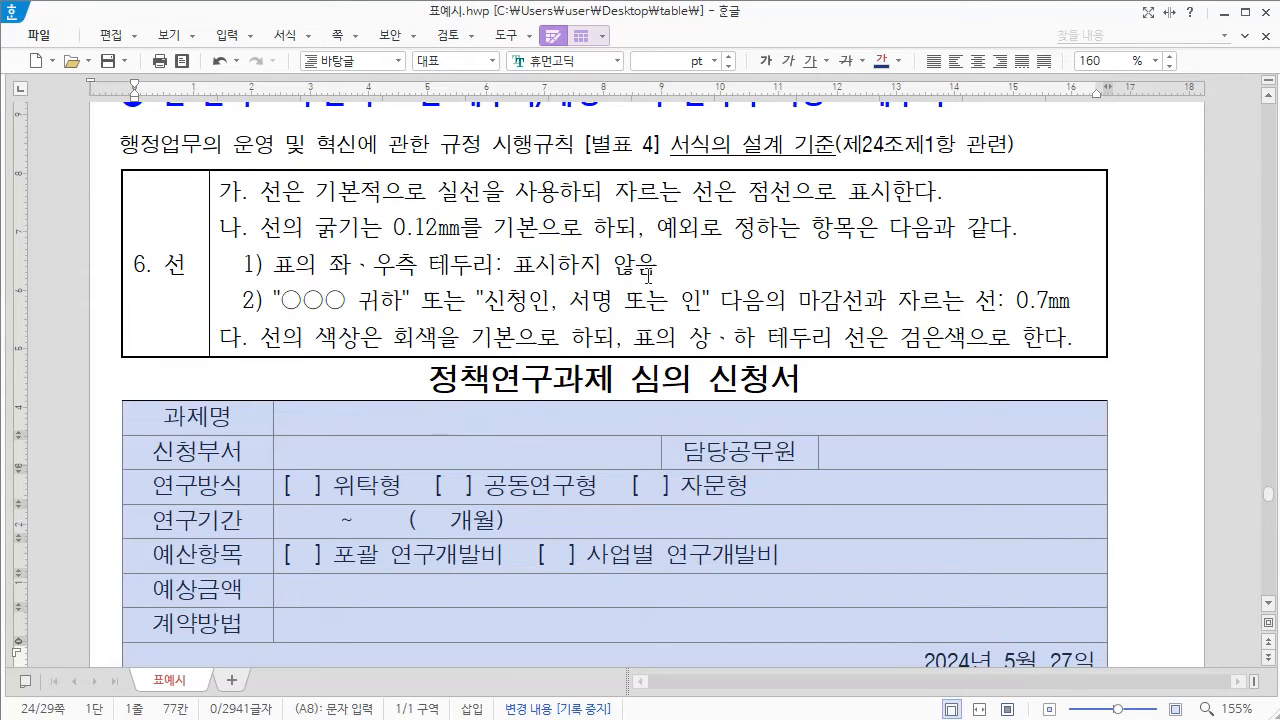
right_click(894, 416)
mouse_move(951, 594)
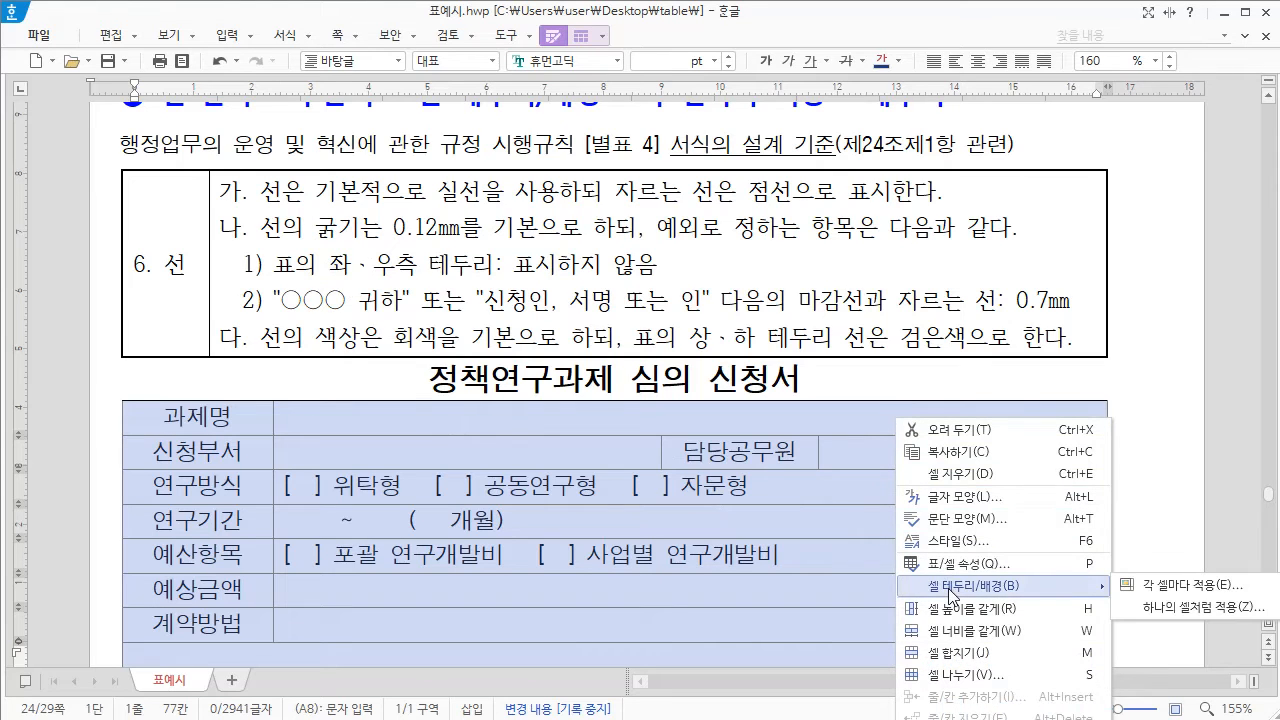
click(1173, 589)
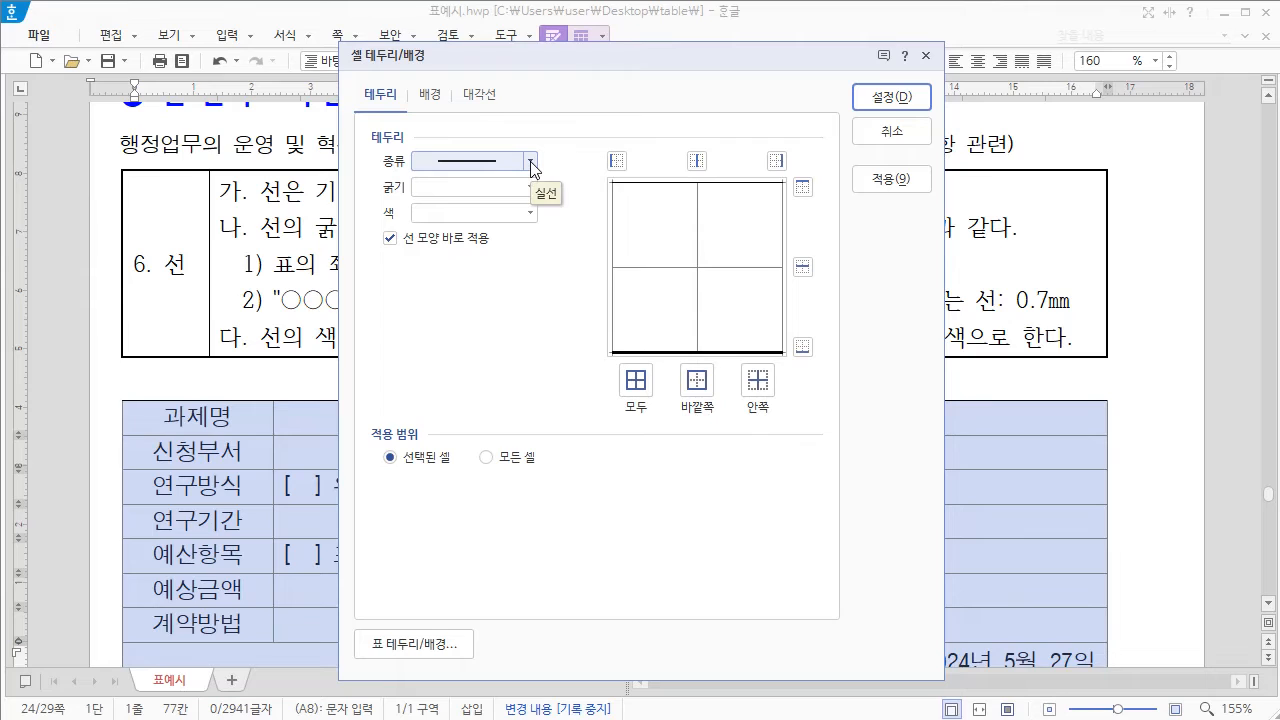
click(530, 162)
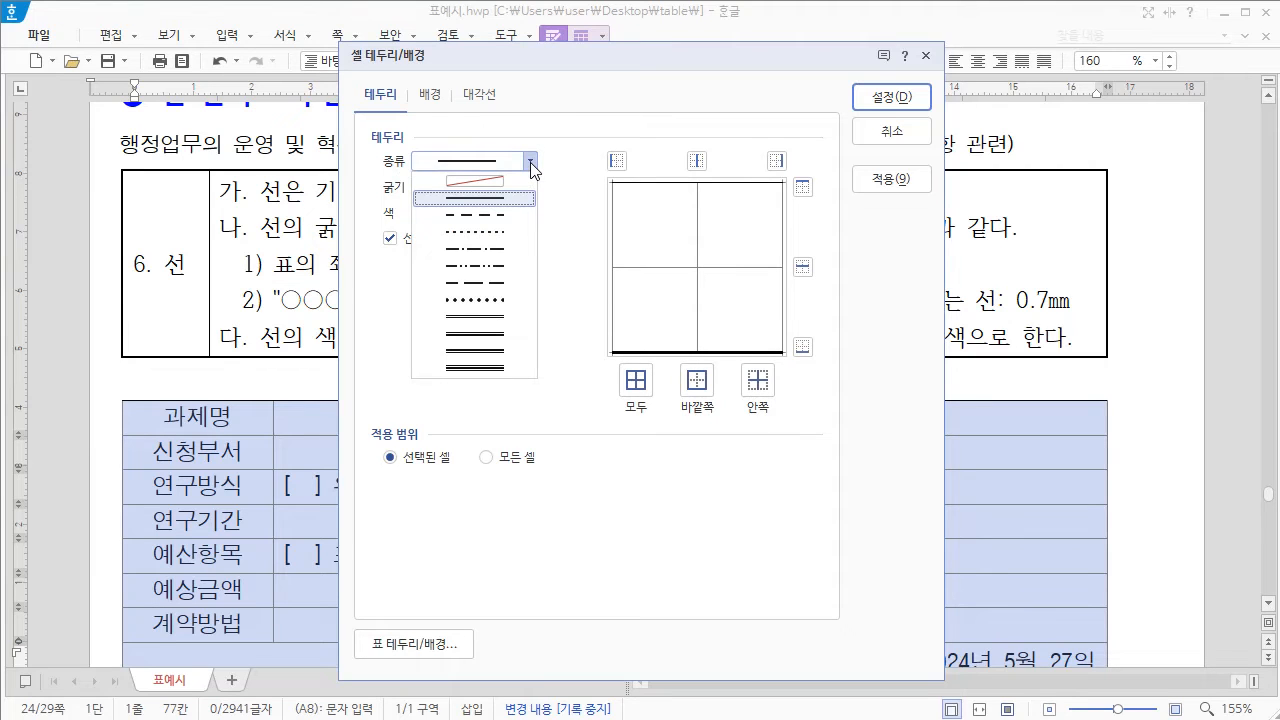
click(478, 190)
click(617, 161)
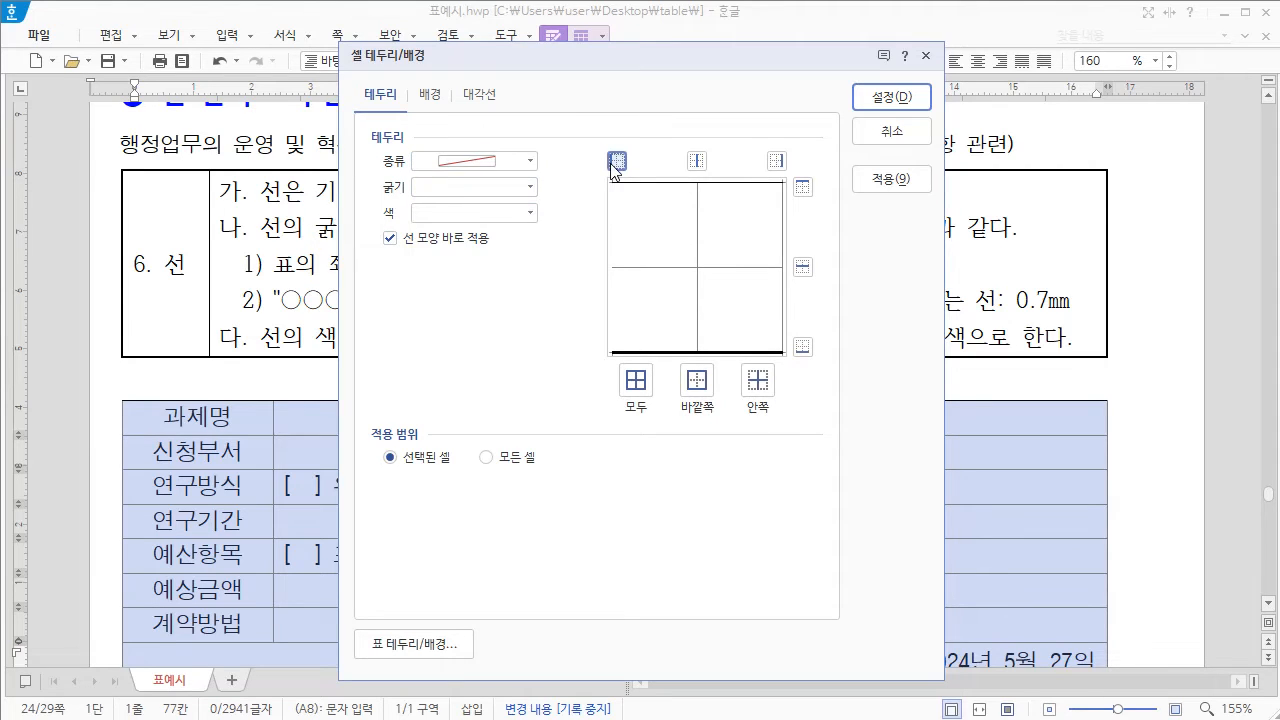
click(778, 162)
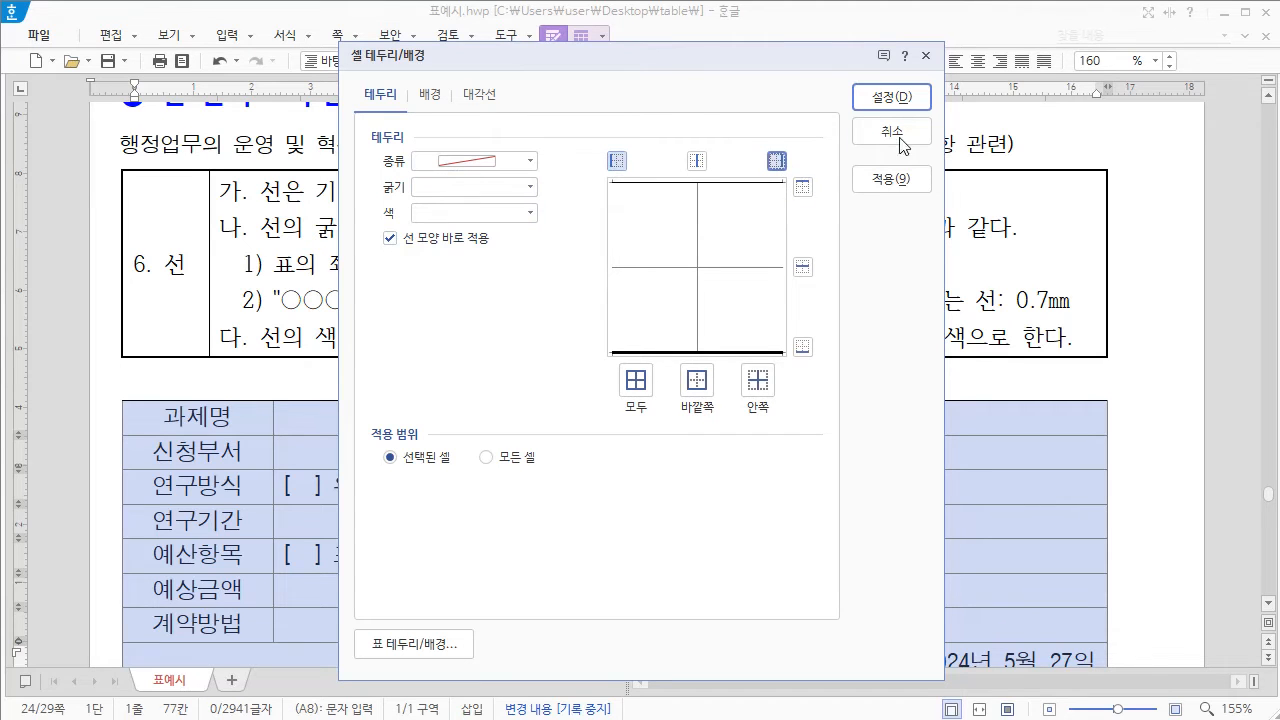
click(903, 106)
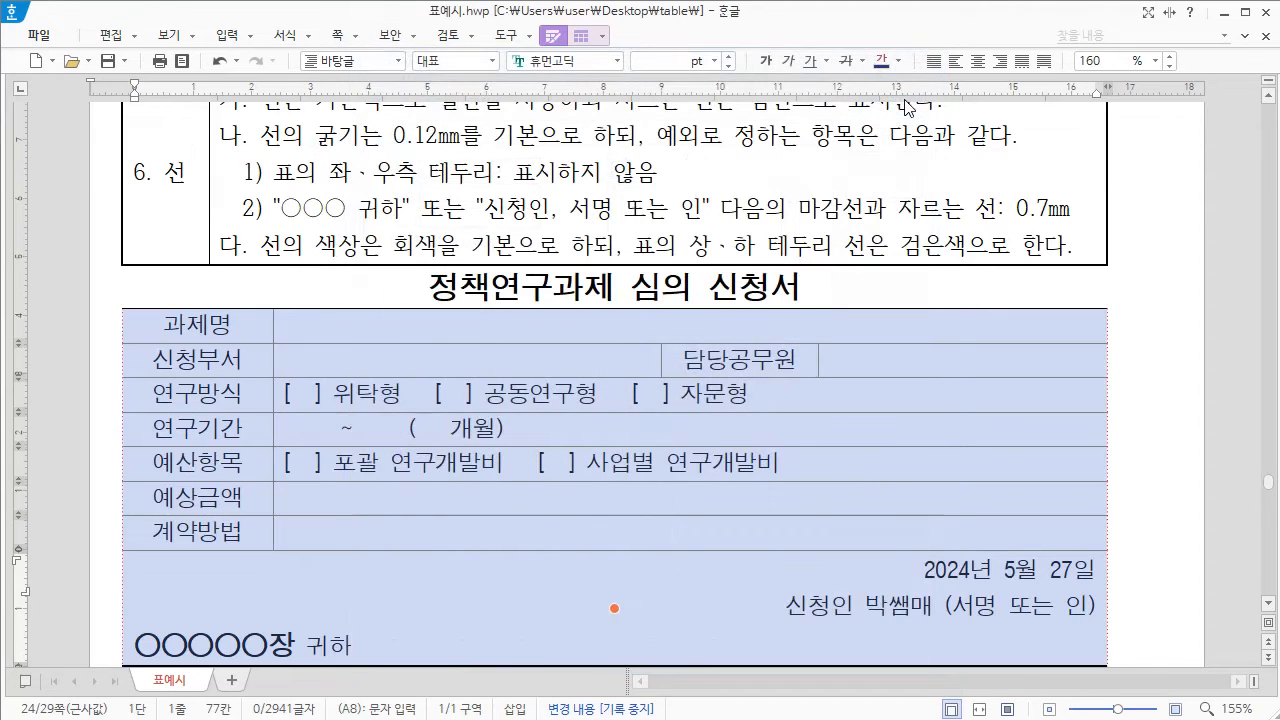
click(856, 289)
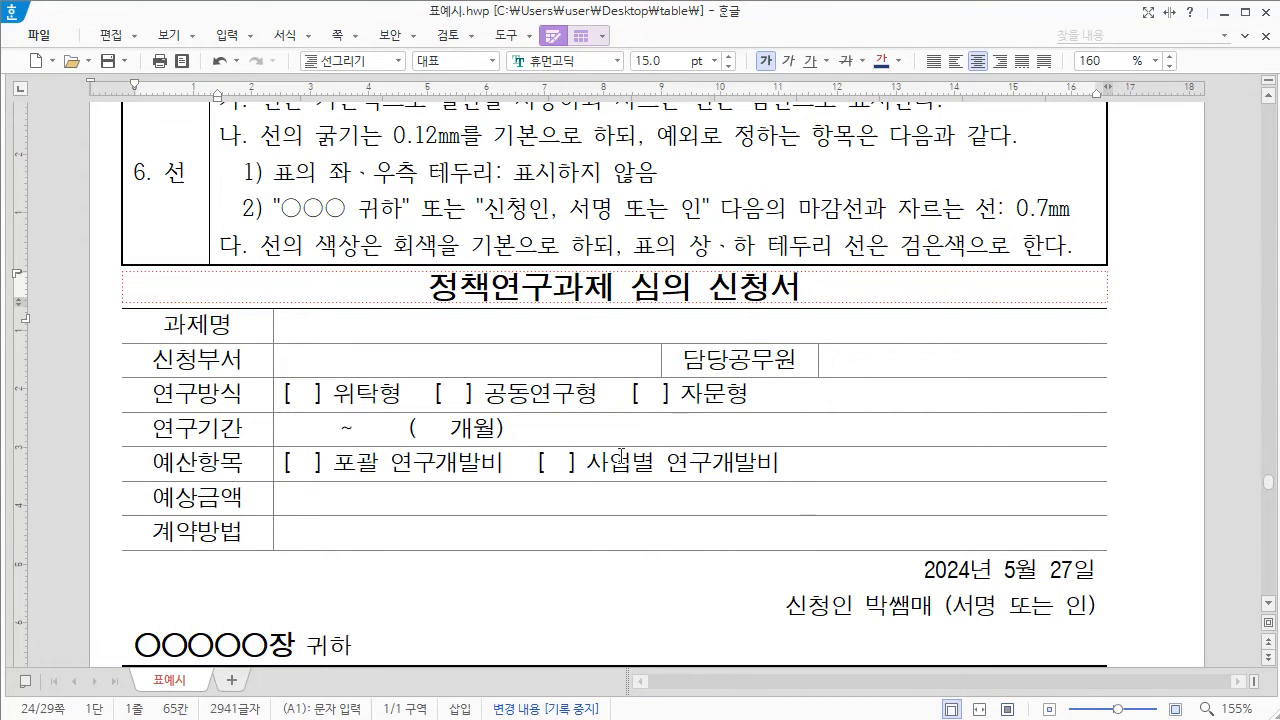
Step: Select the 과목/학급 header cell of the score table on the next page and set its diagonal line style to solid, 0.12 mm
scroll(725, 535, down, 1)
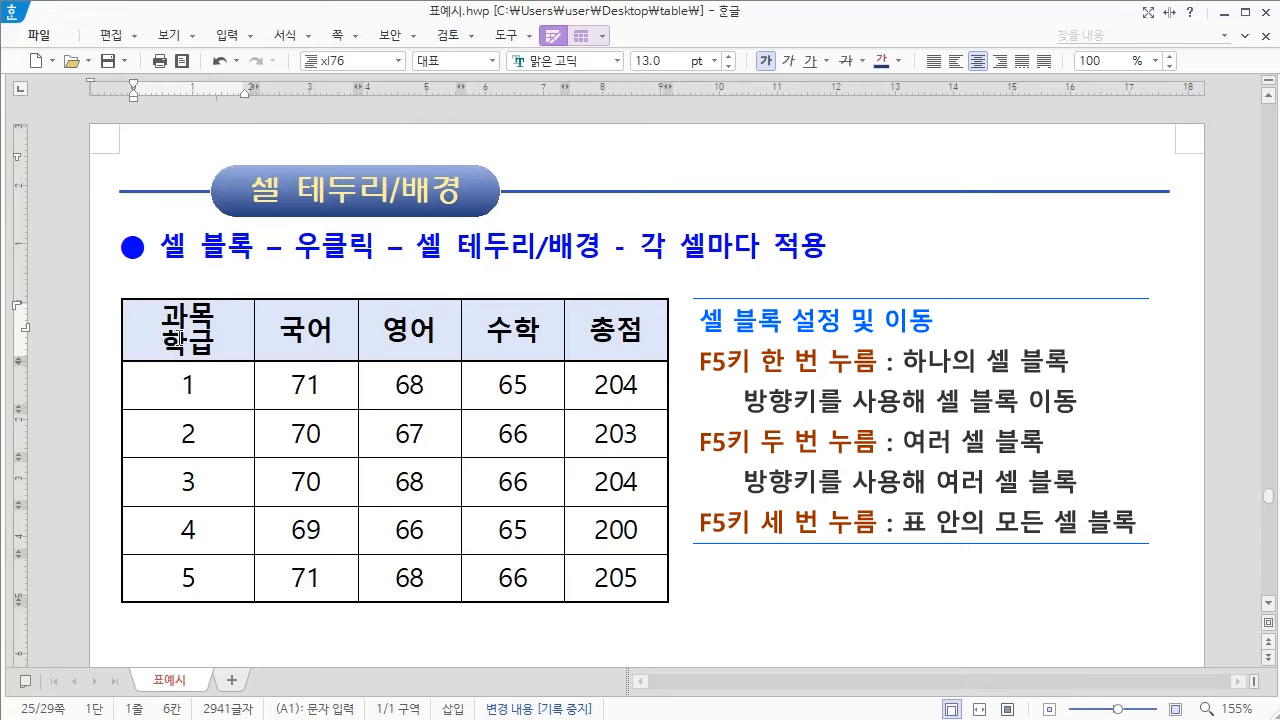
key(F5)
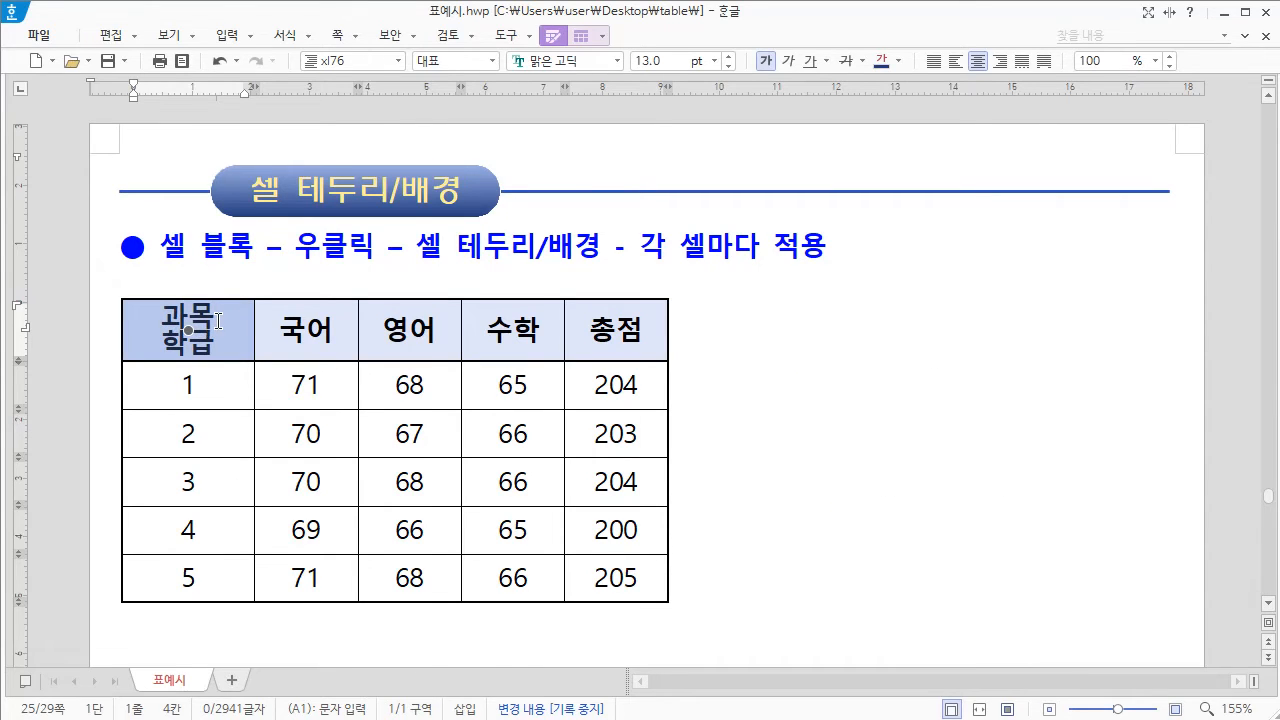
right_click(218, 321)
mouse_move(321, 497)
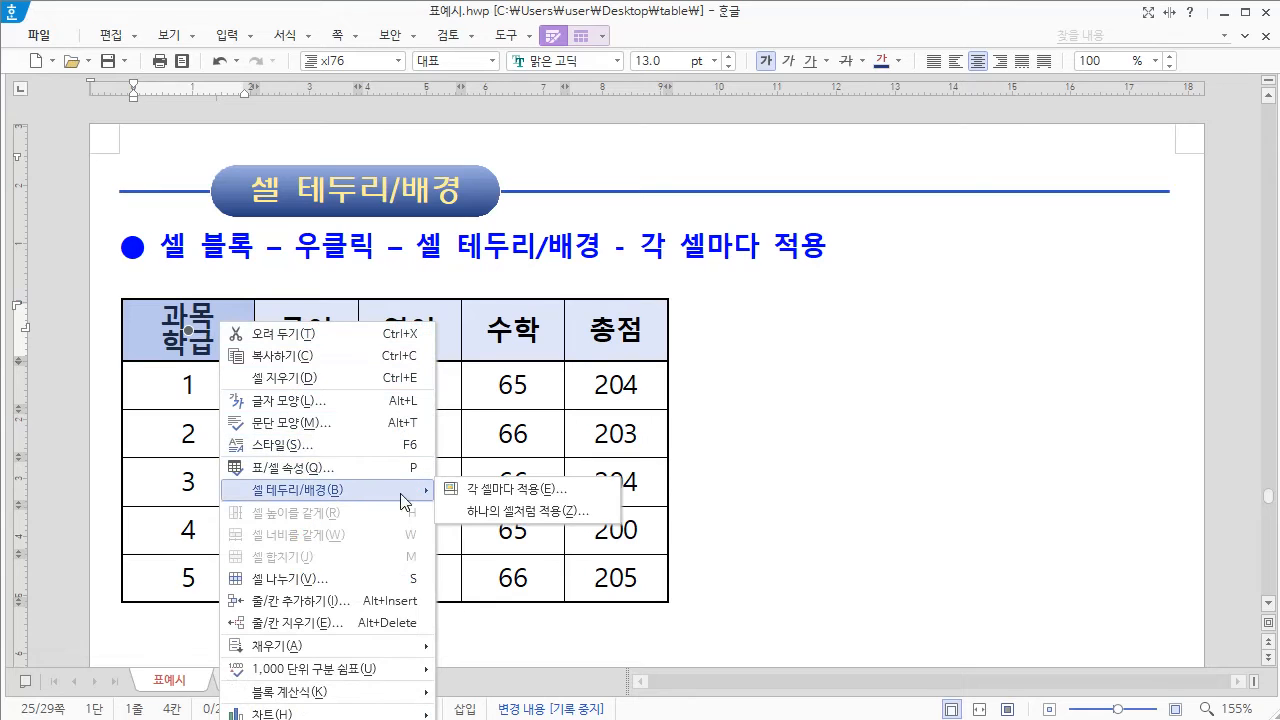
click(537, 490)
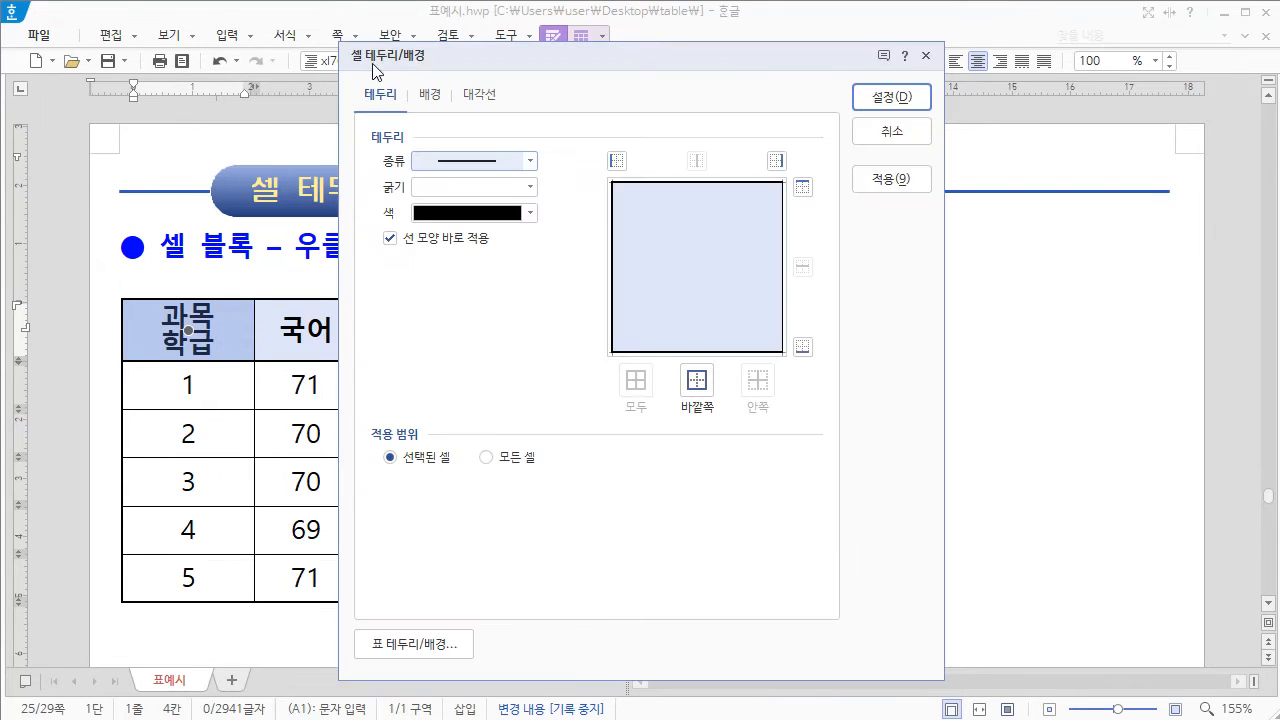
click(480, 97)
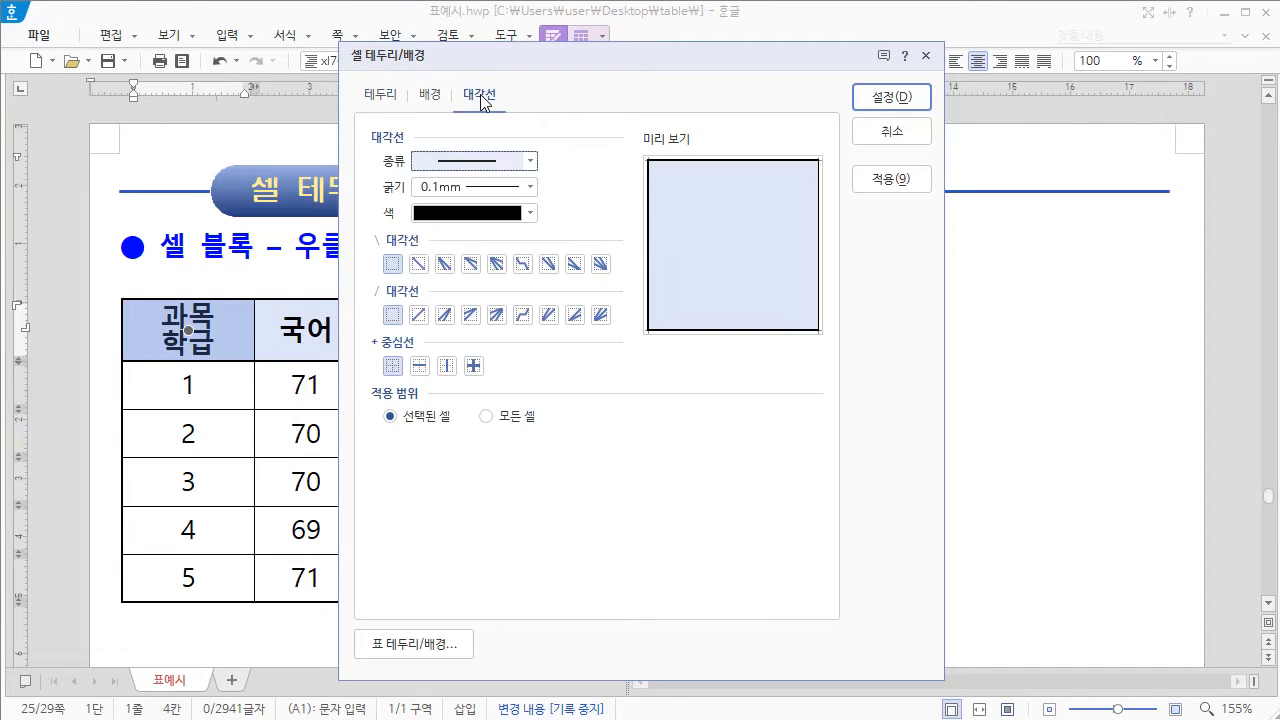
click(530, 161)
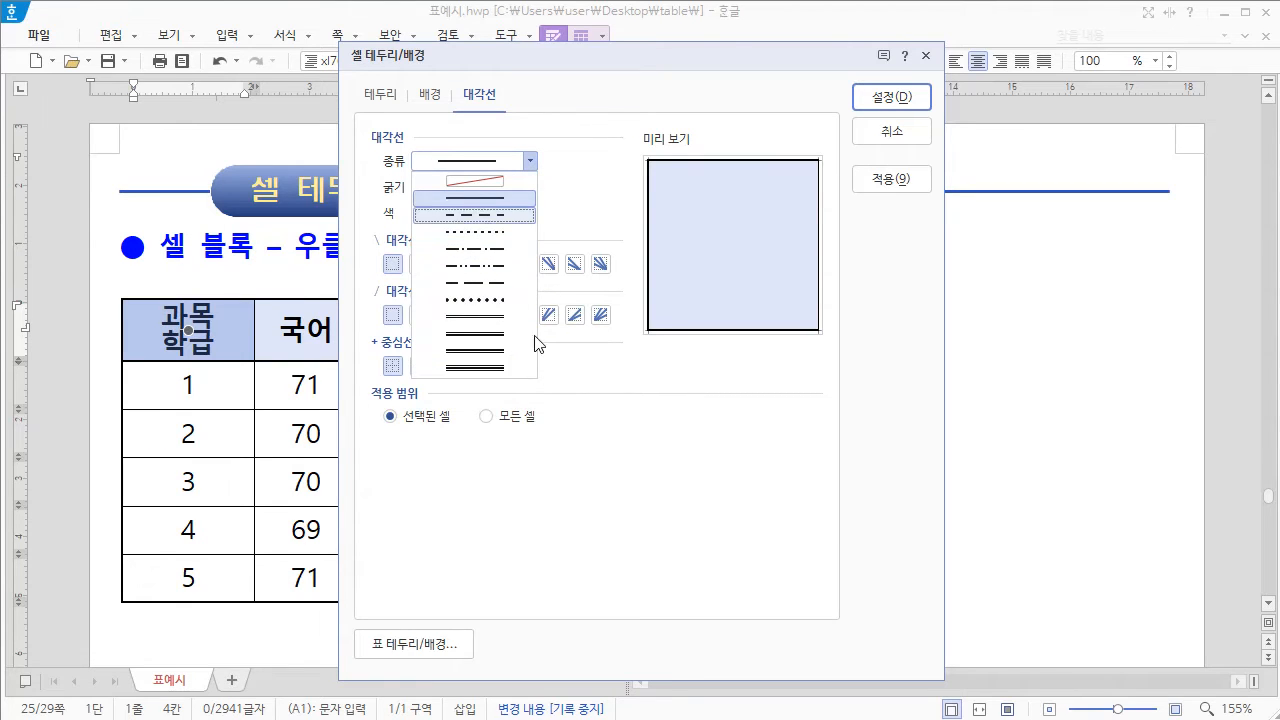
click(483, 199)
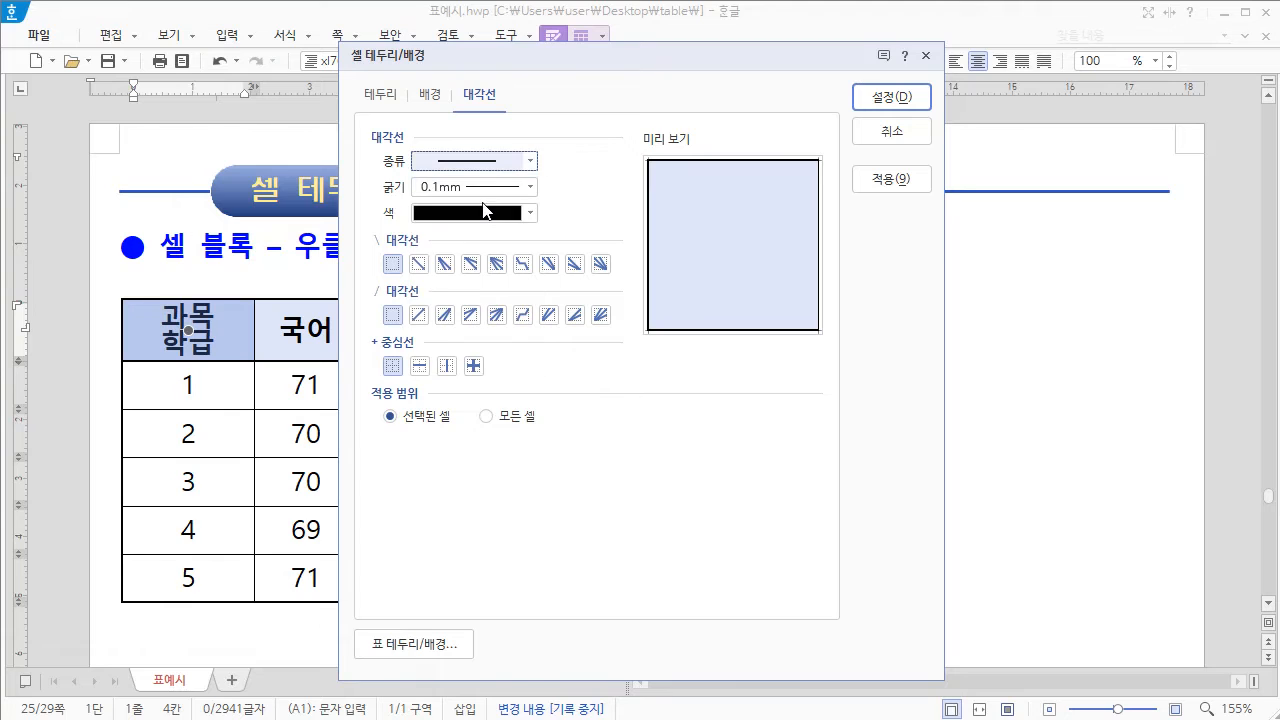
click(532, 189)
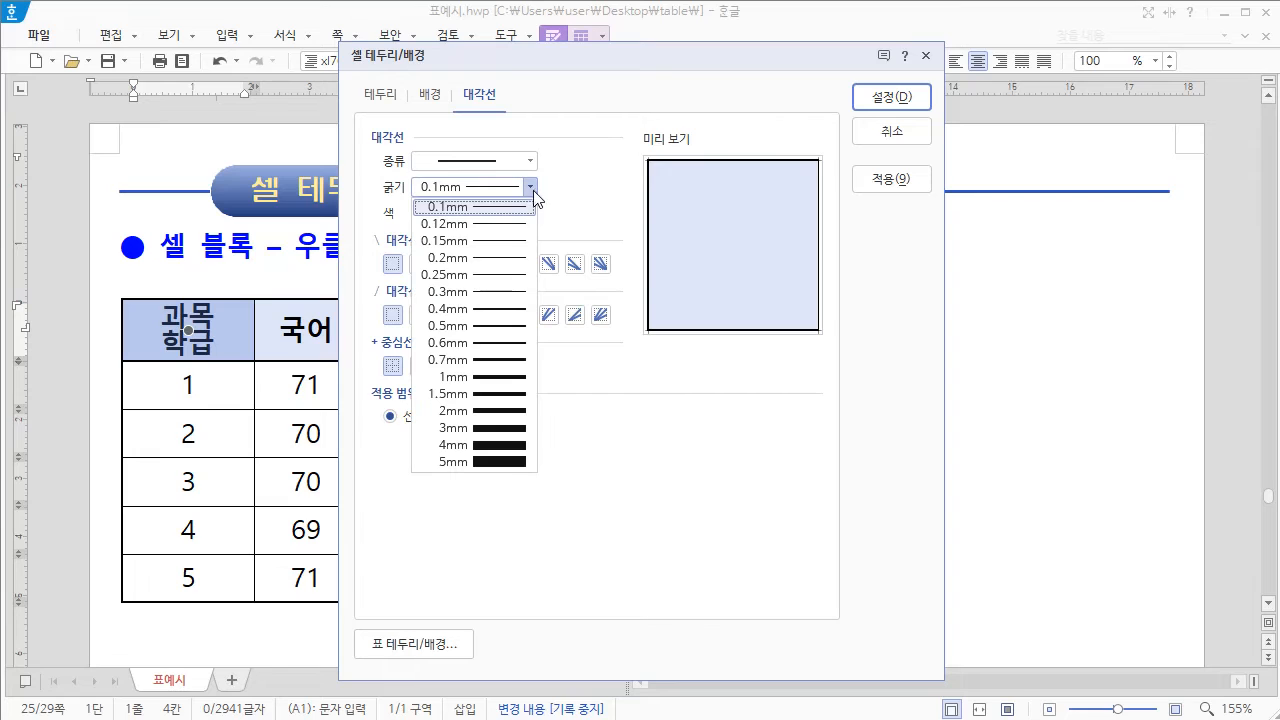
click(486, 226)
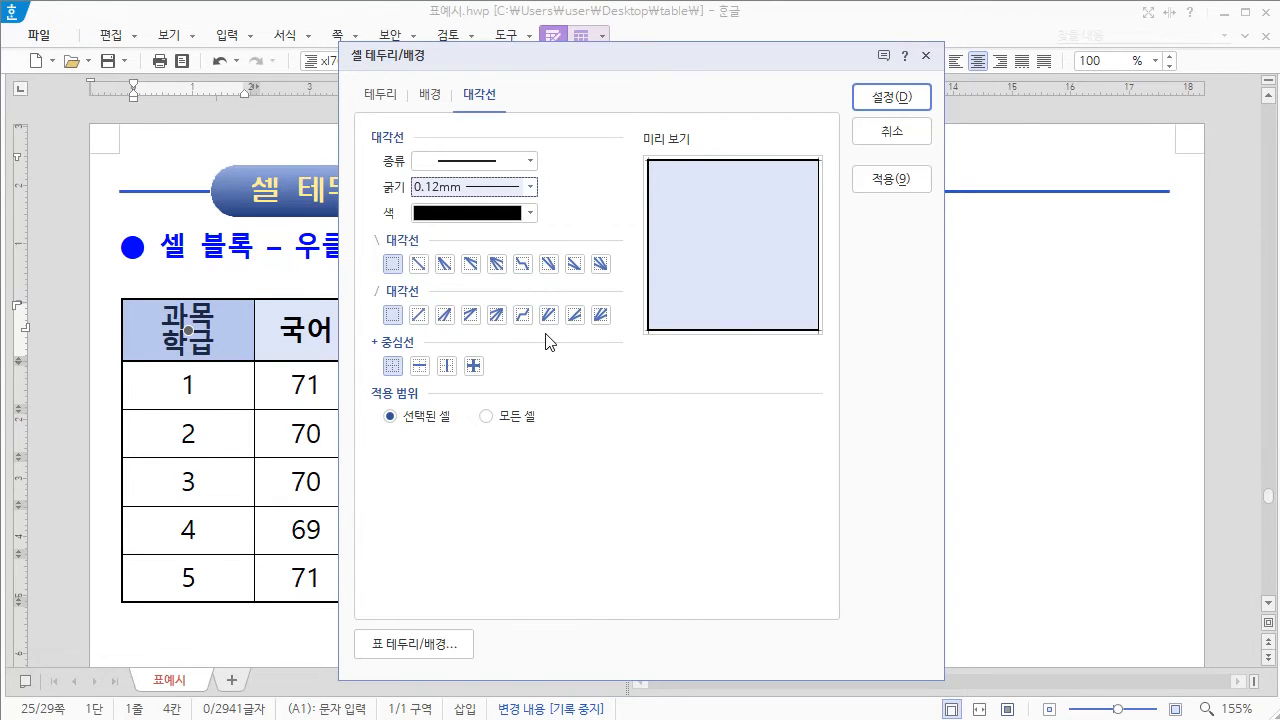
Step: Try the single \ diagonal and the horizontal, vertical and cross center lines (중심선) on the header cell, and clear the center lines
click(422, 266)
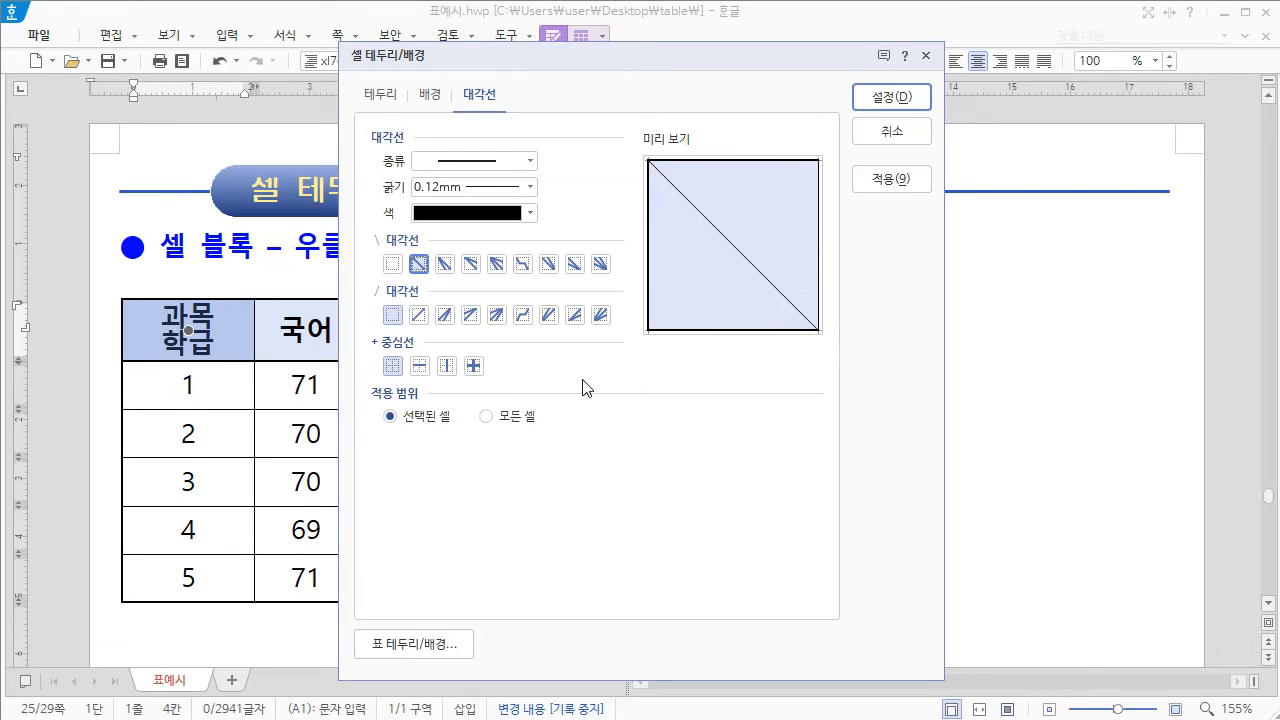
click(420, 367)
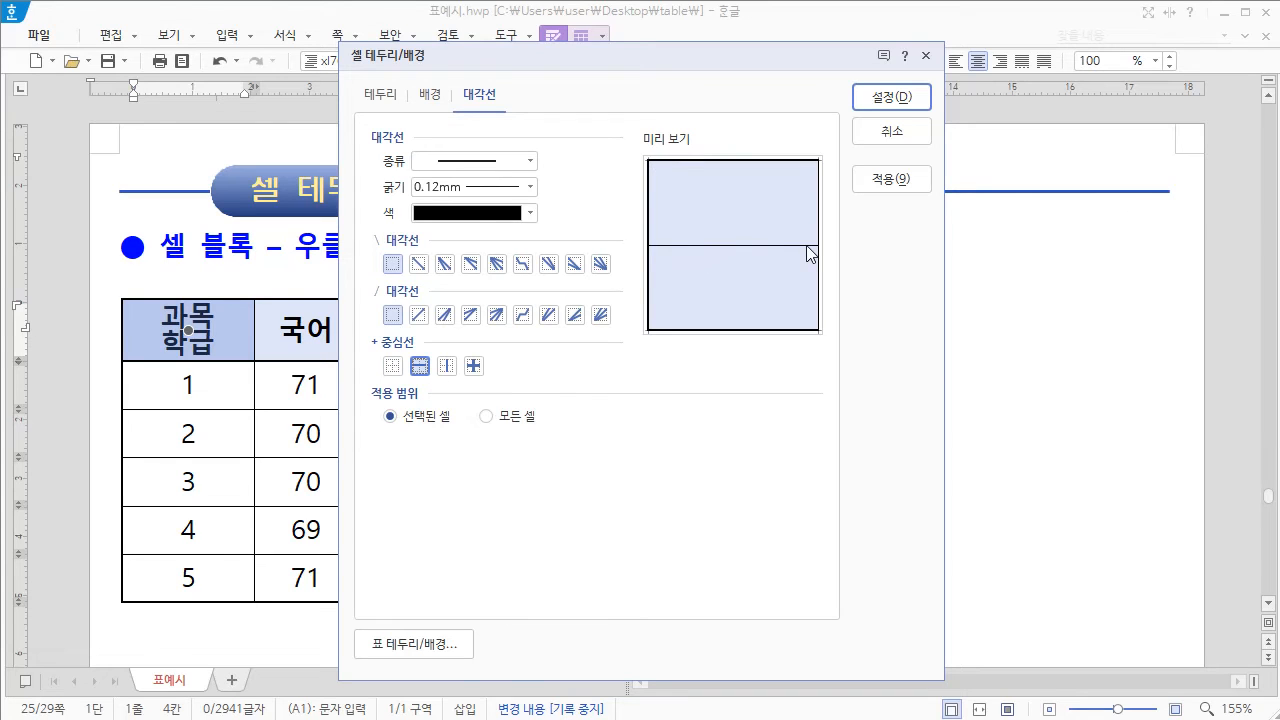
click(447, 367)
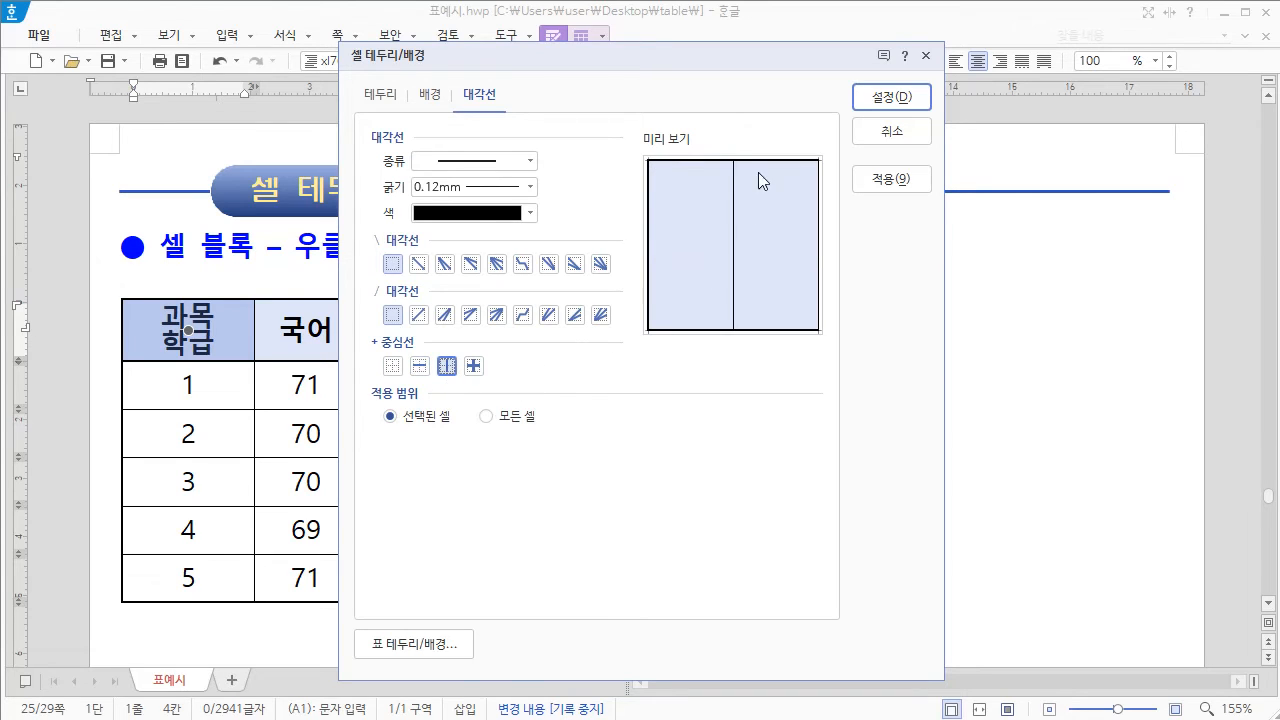
click(474, 366)
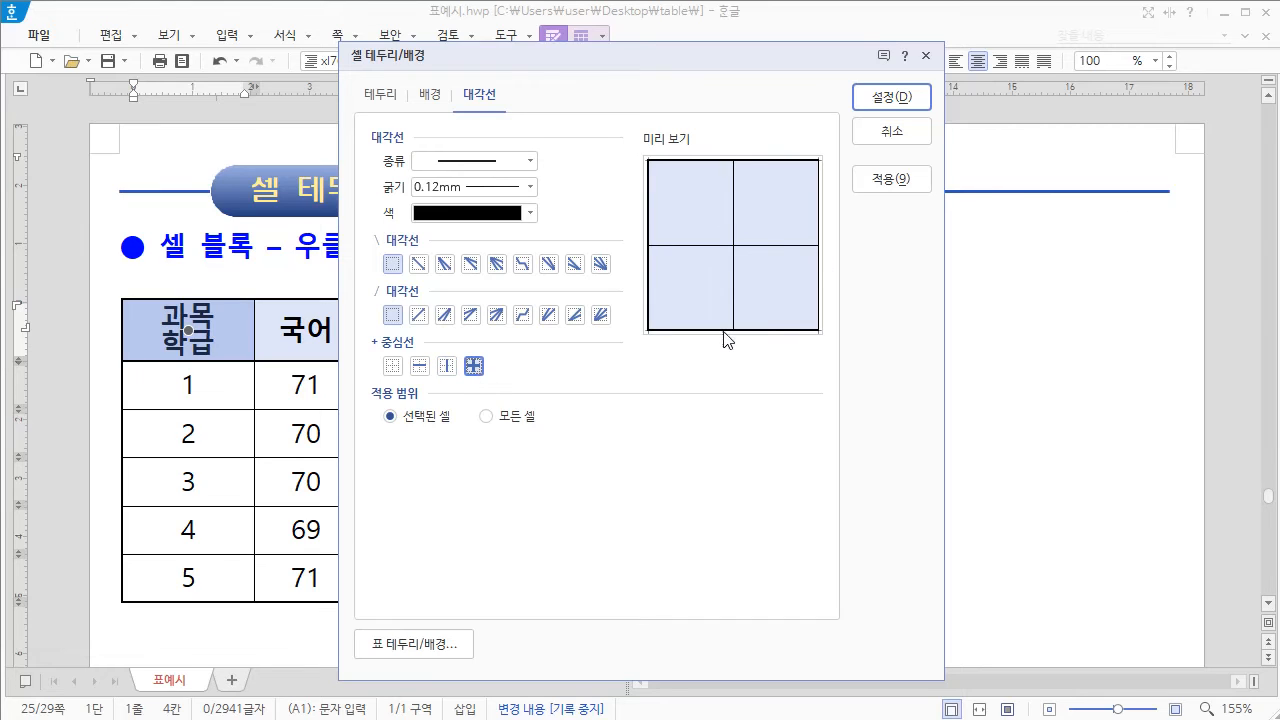
click(393, 368)
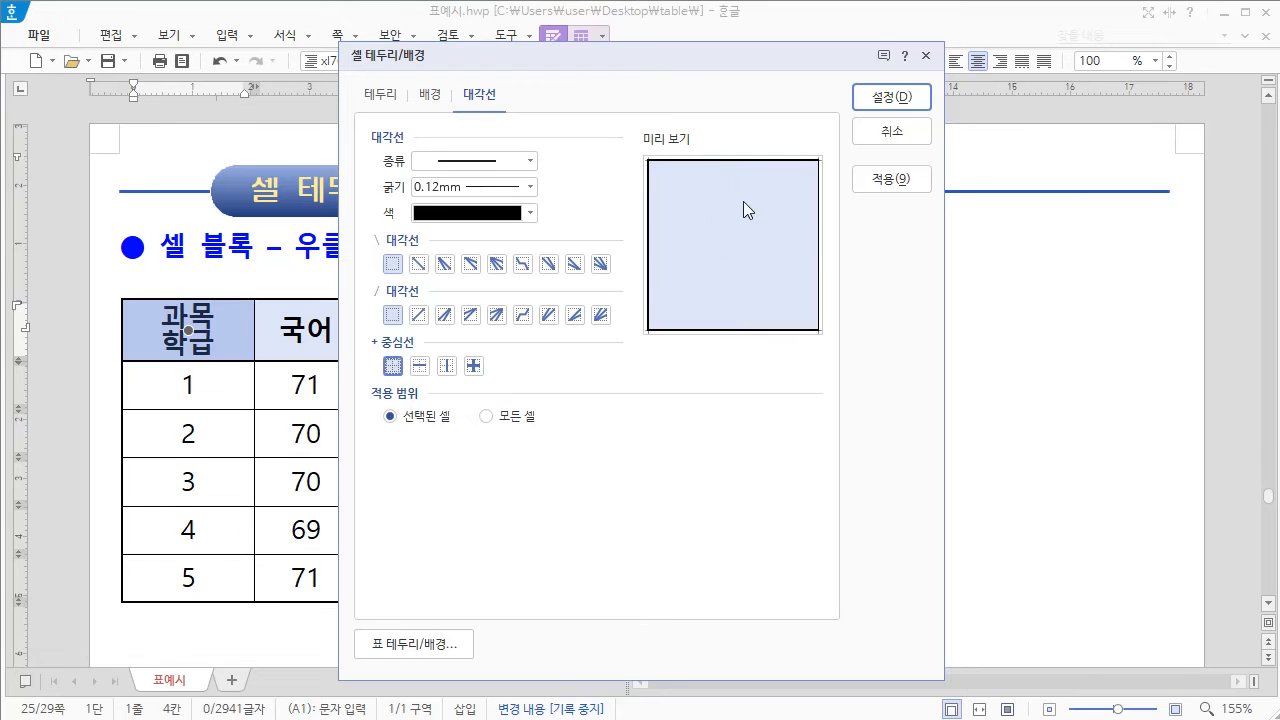
Step: Apply a single \ diagonal line to the 과목/학급 header cell, leaving out the / diagonal after trying it
click(423, 272)
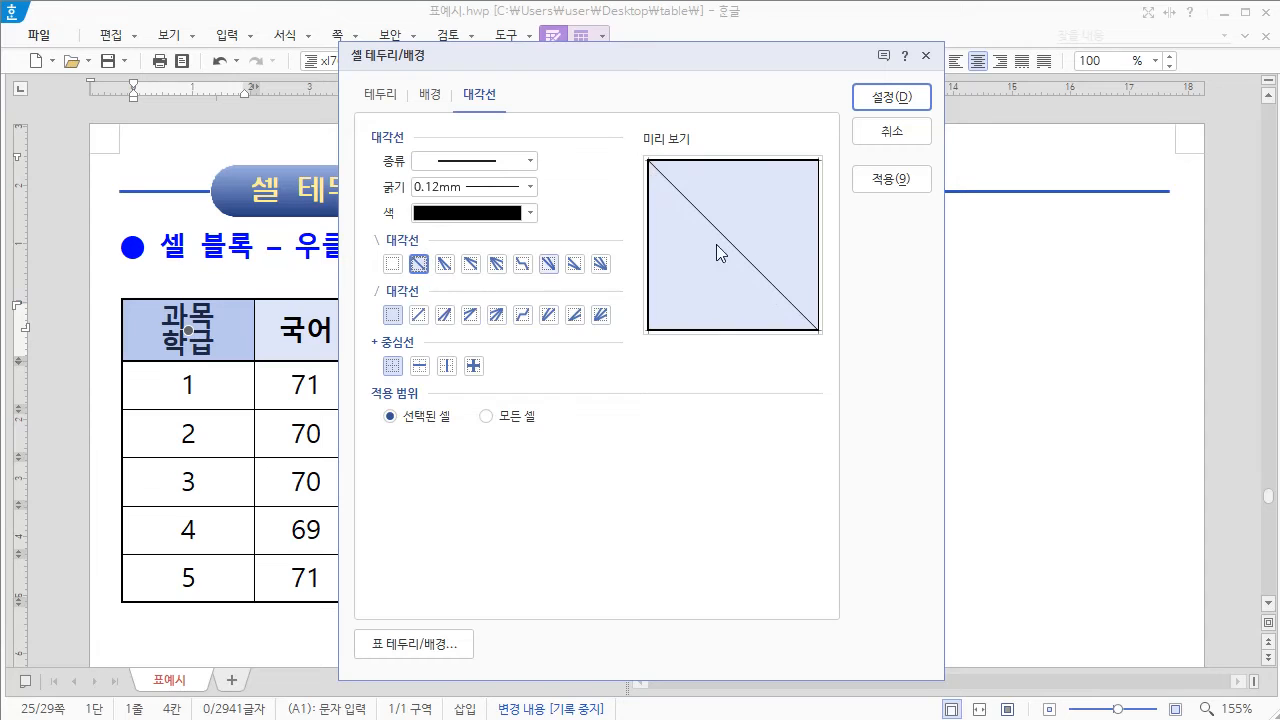
click(419, 316)
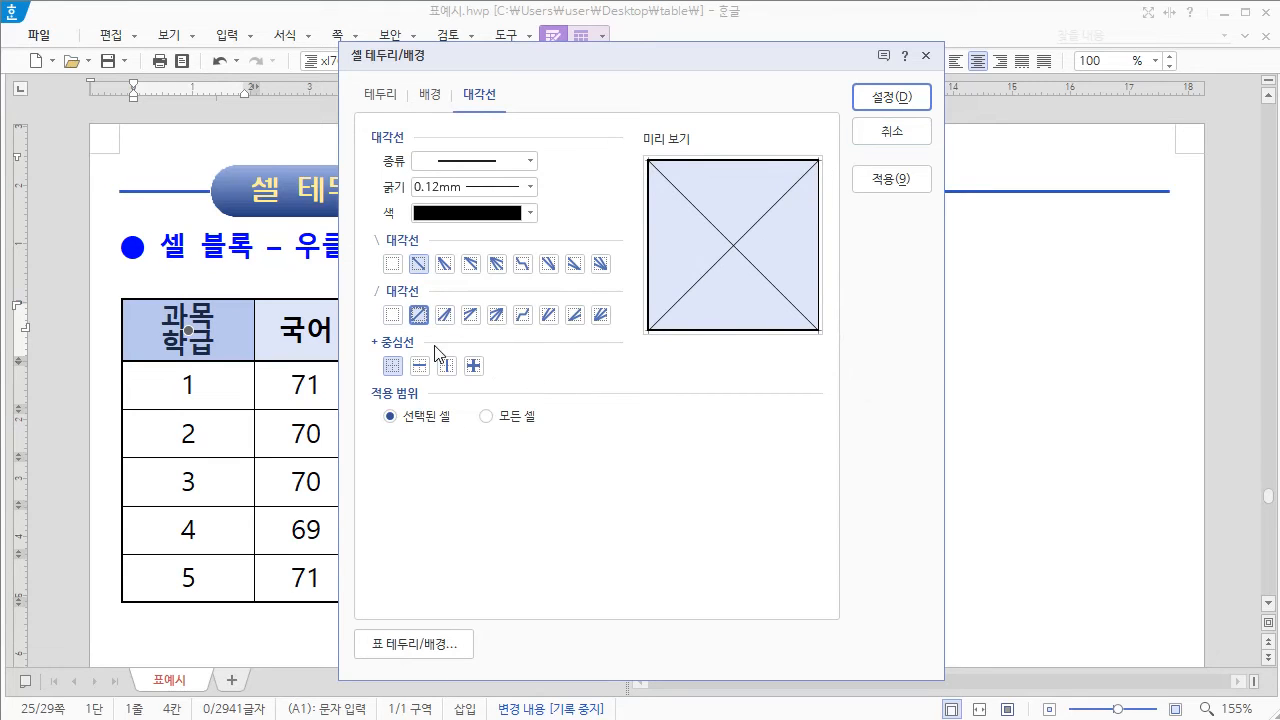
click(392, 316)
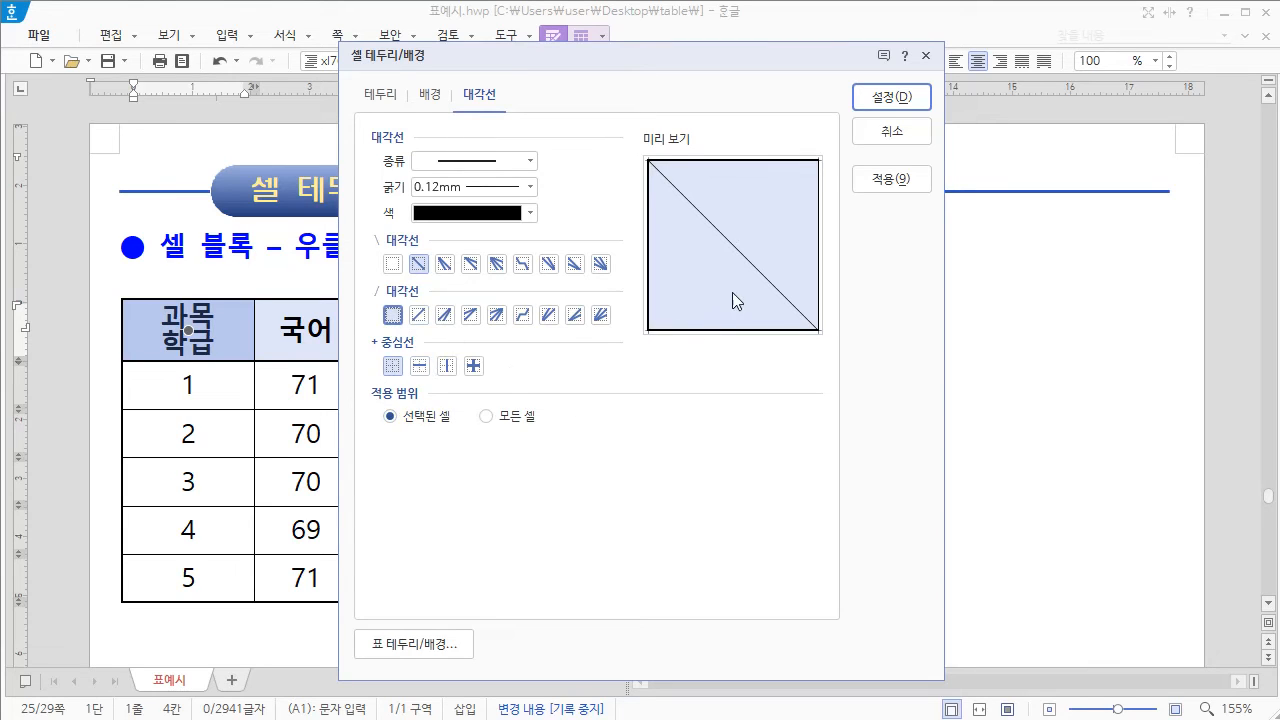
click(907, 97)
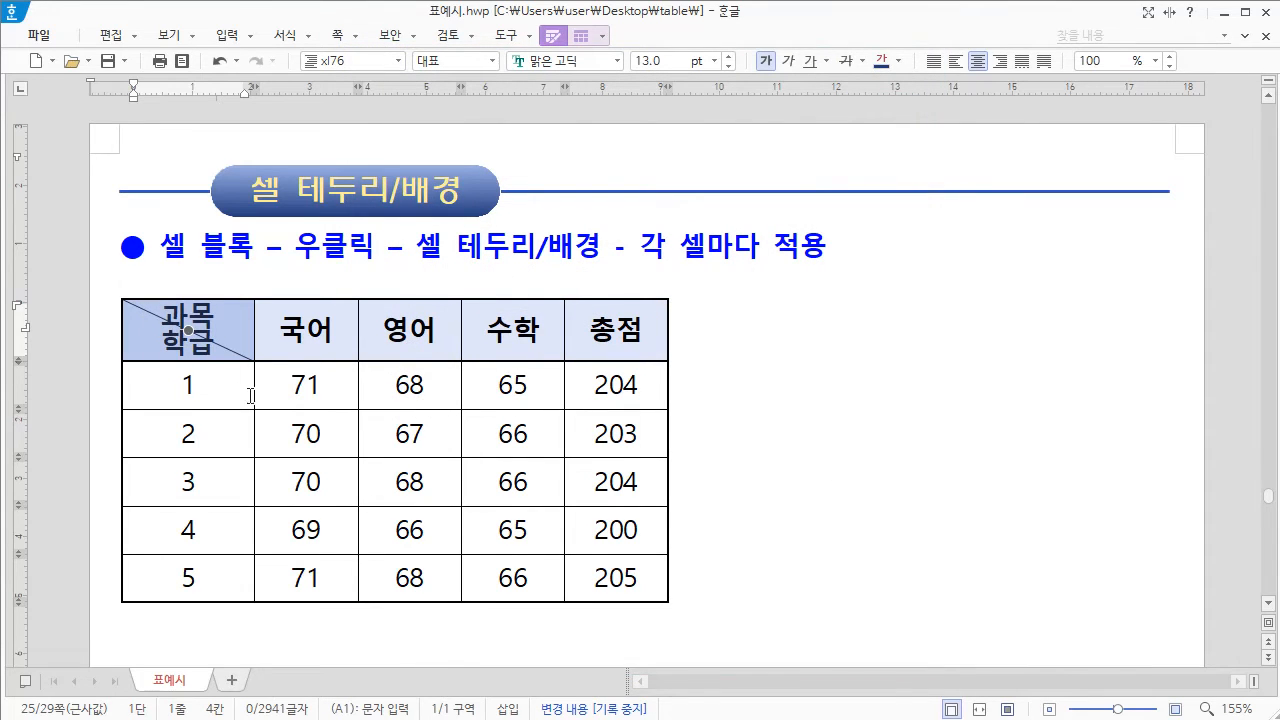
click(210, 335)
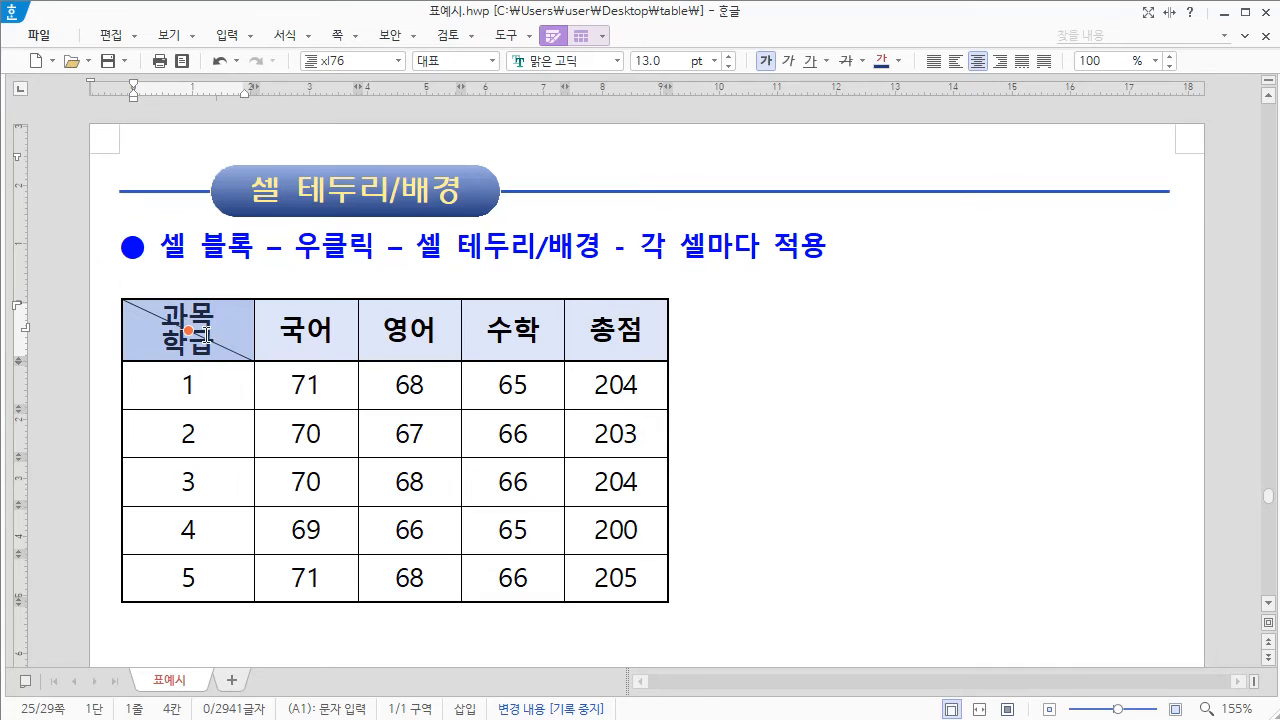
Step: Left-align both text lines of the 과목/학급 header cell through the paragraph settings, and deselect the text
click(685, 391)
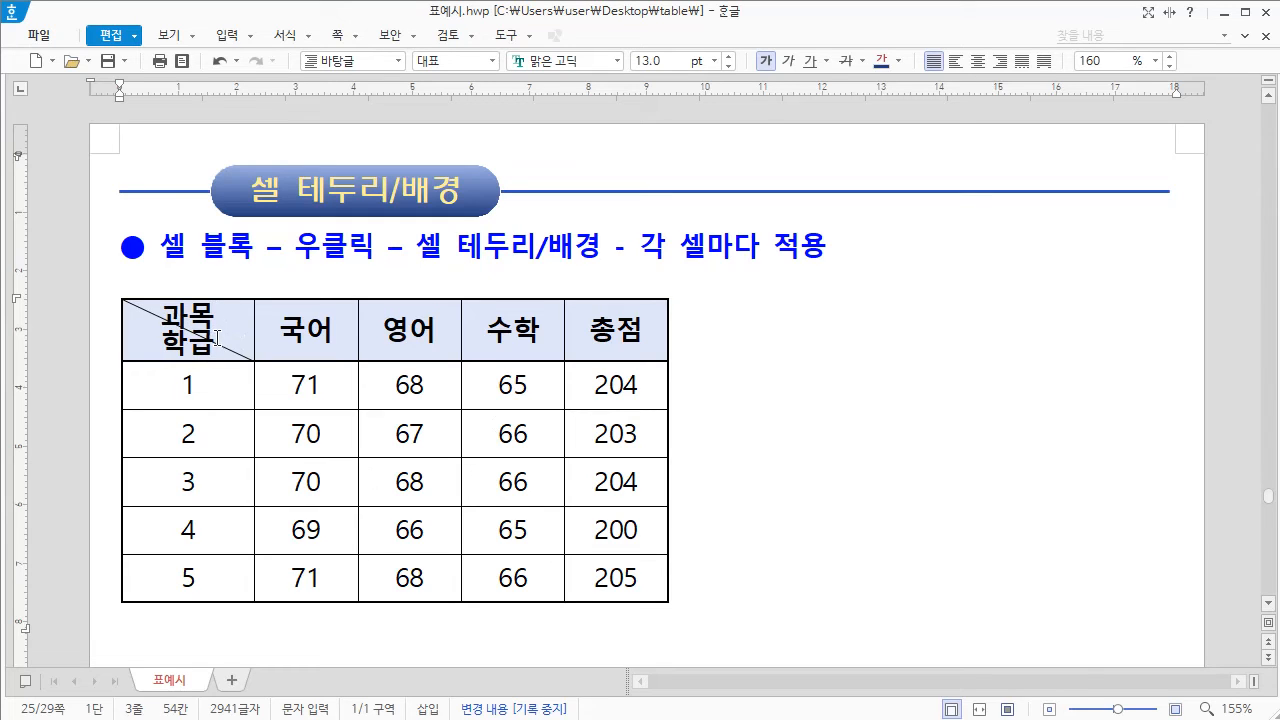
drag(155, 314, 230, 348)
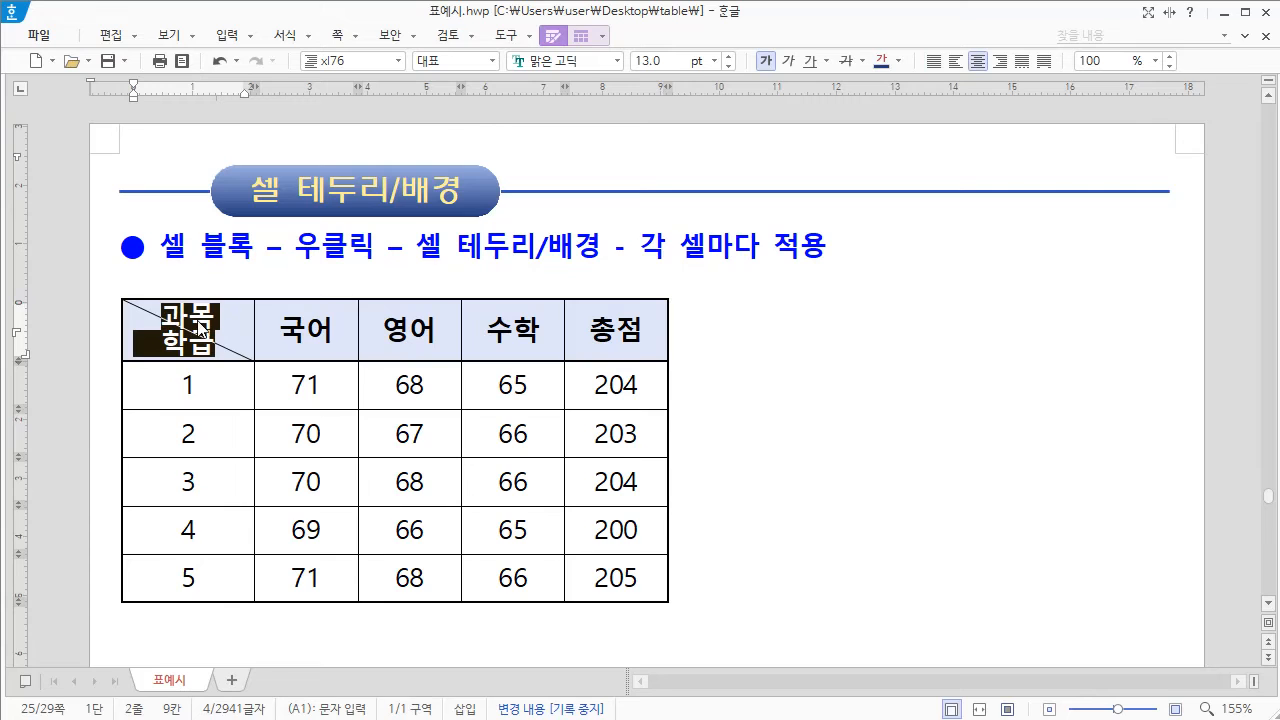
right_click(200, 326)
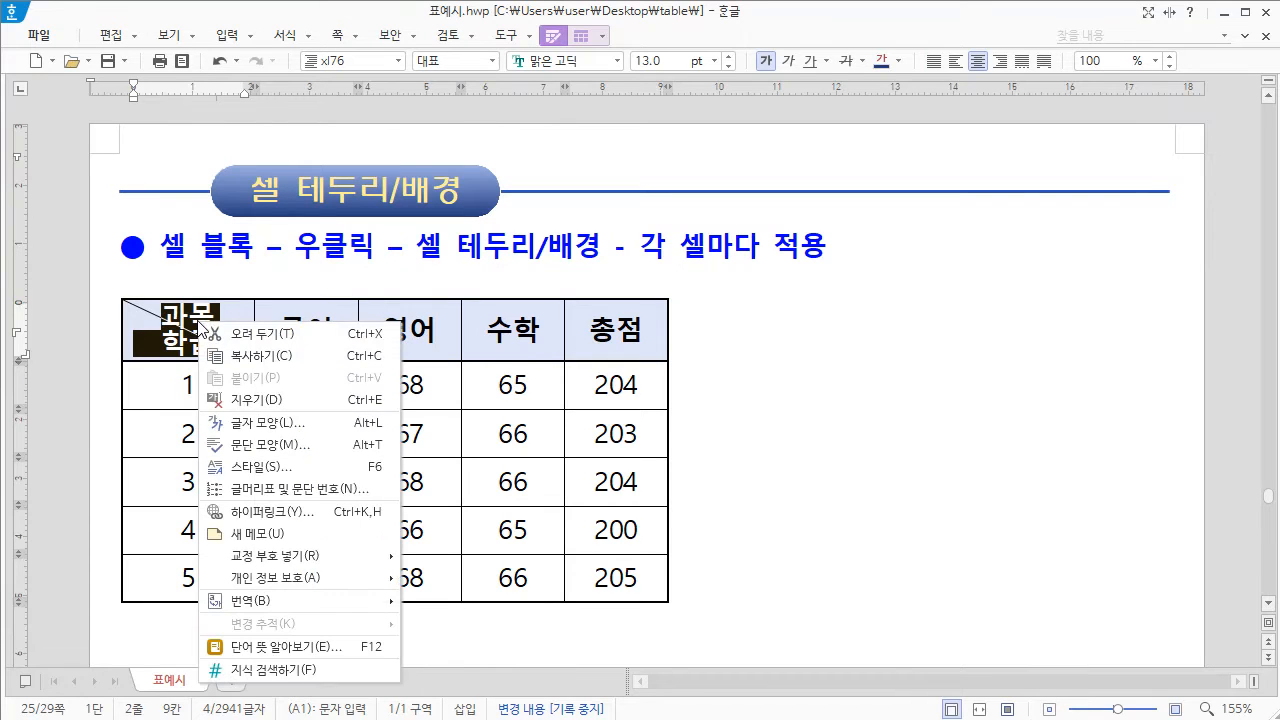
click(280, 444)
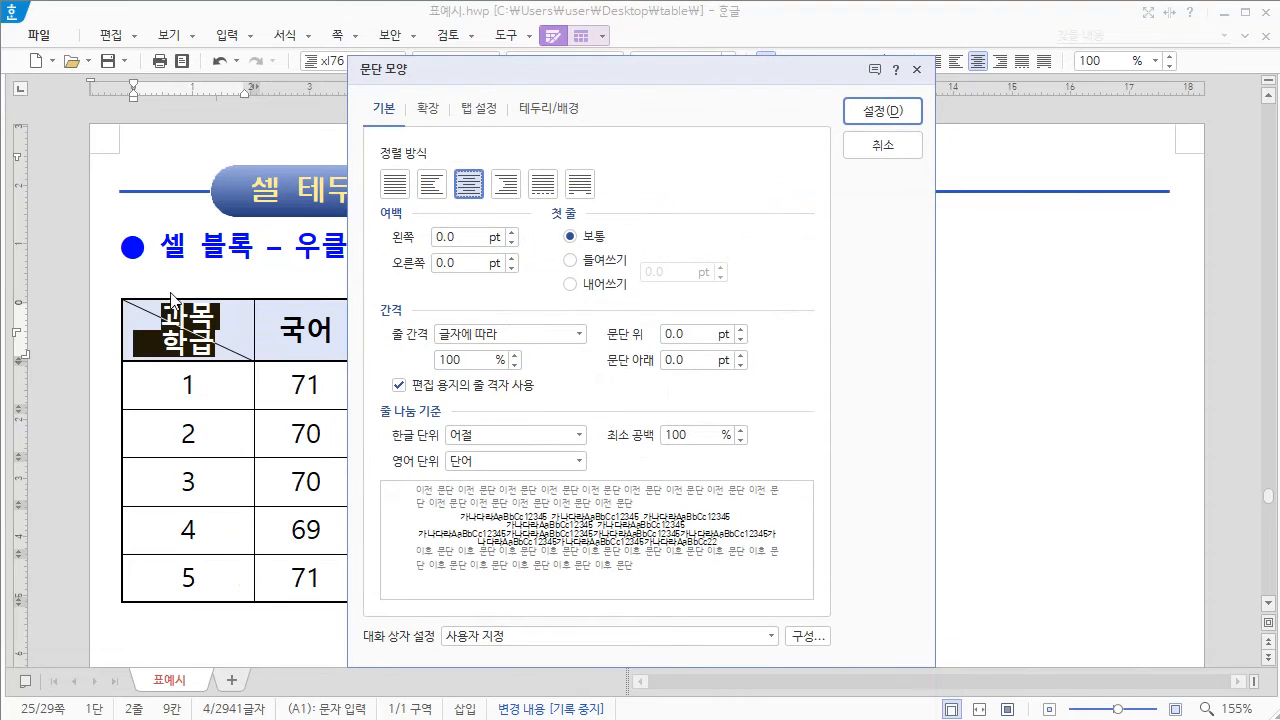
click(433, 185)
click(882, 111)
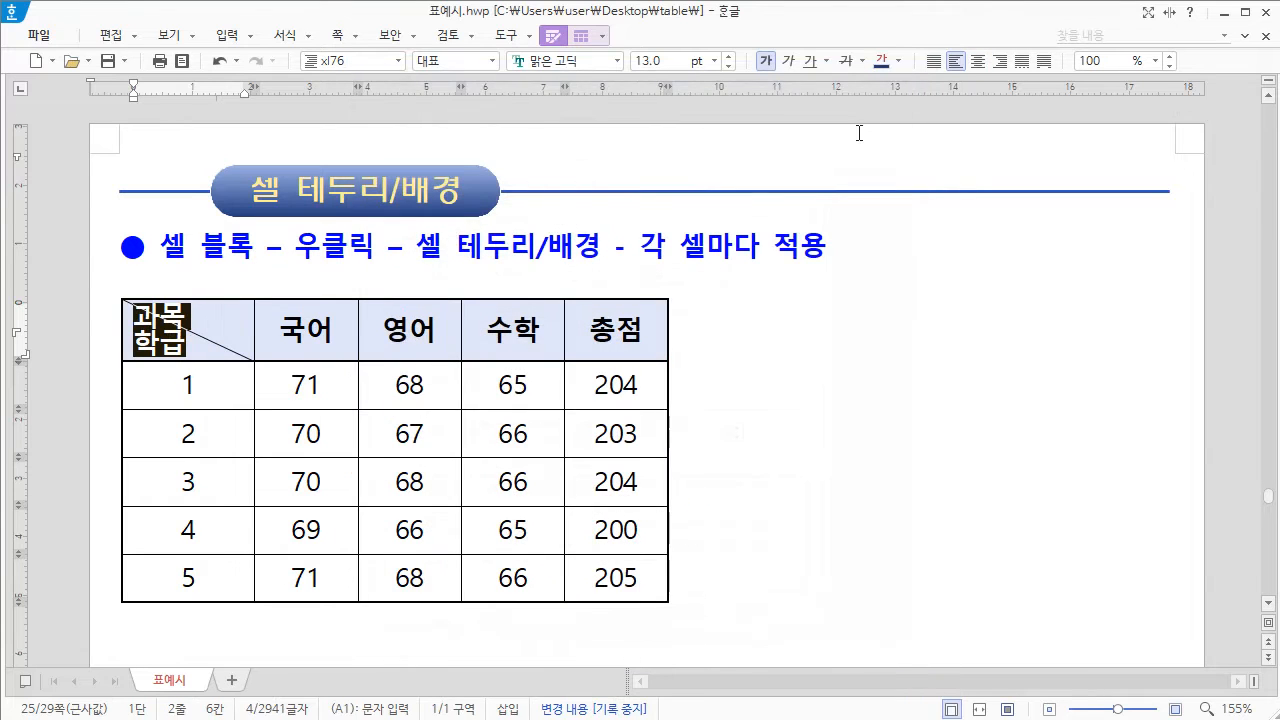
click(841, 194)
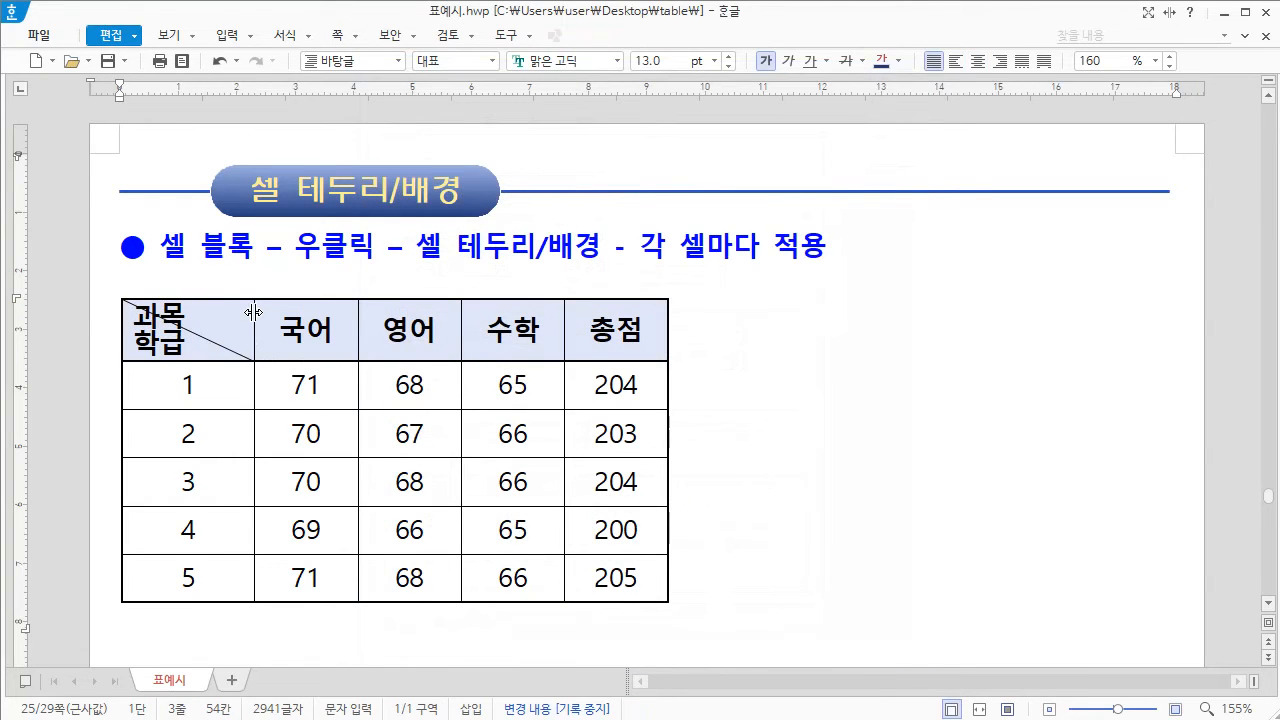
Step: Try shifting 과목 away from the cell's left edge with leading spaces, and undo the inserted spaces
click(135, 316)
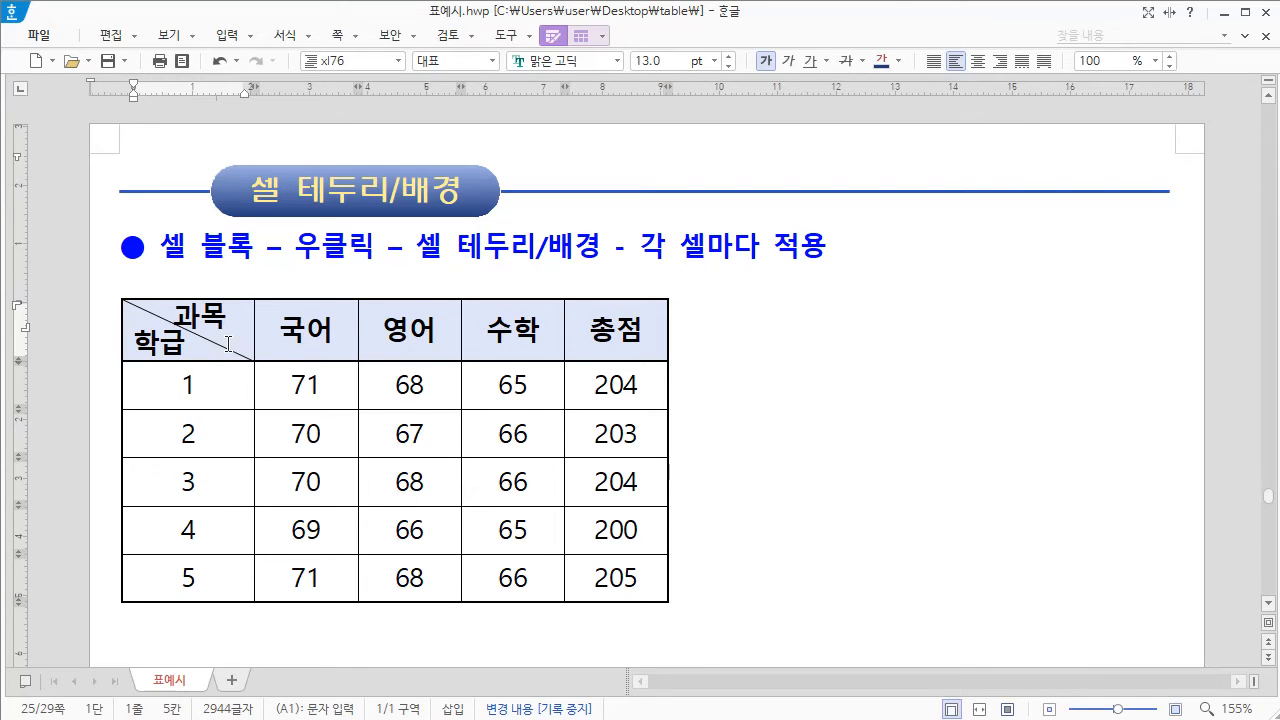
key(ctrl+z)
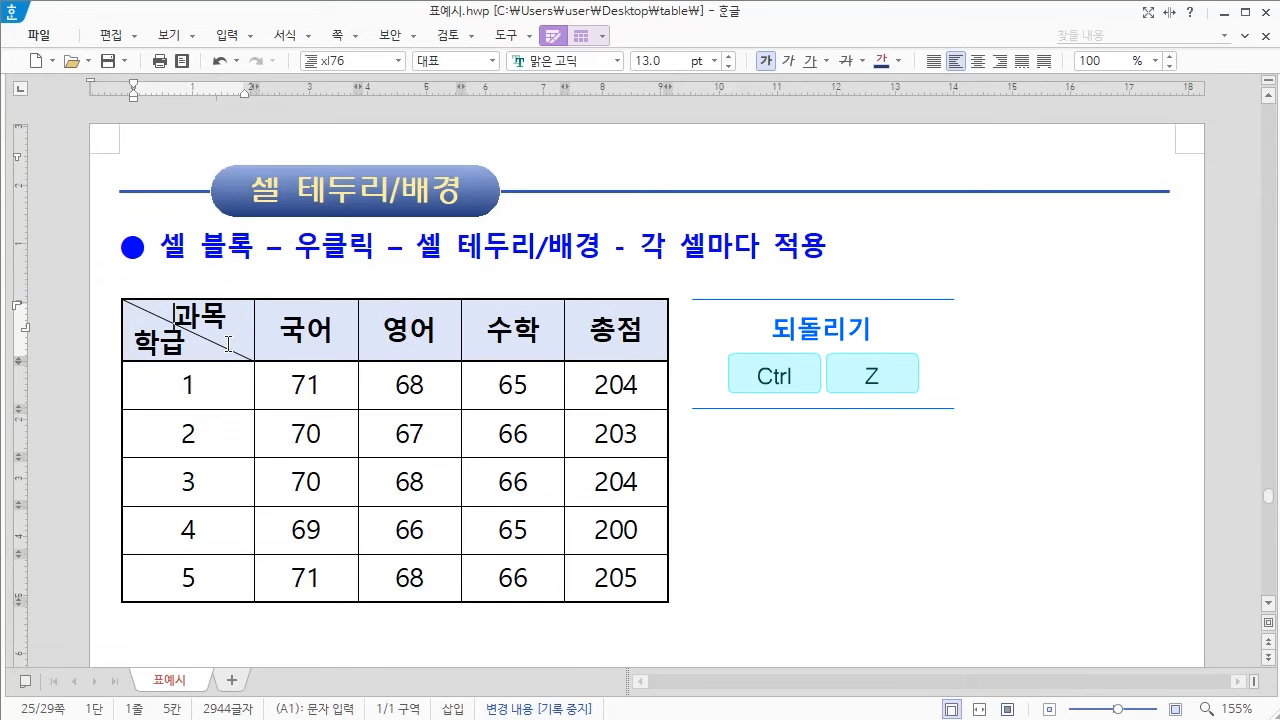
key(ctrl+z)
key(ctrl+z)
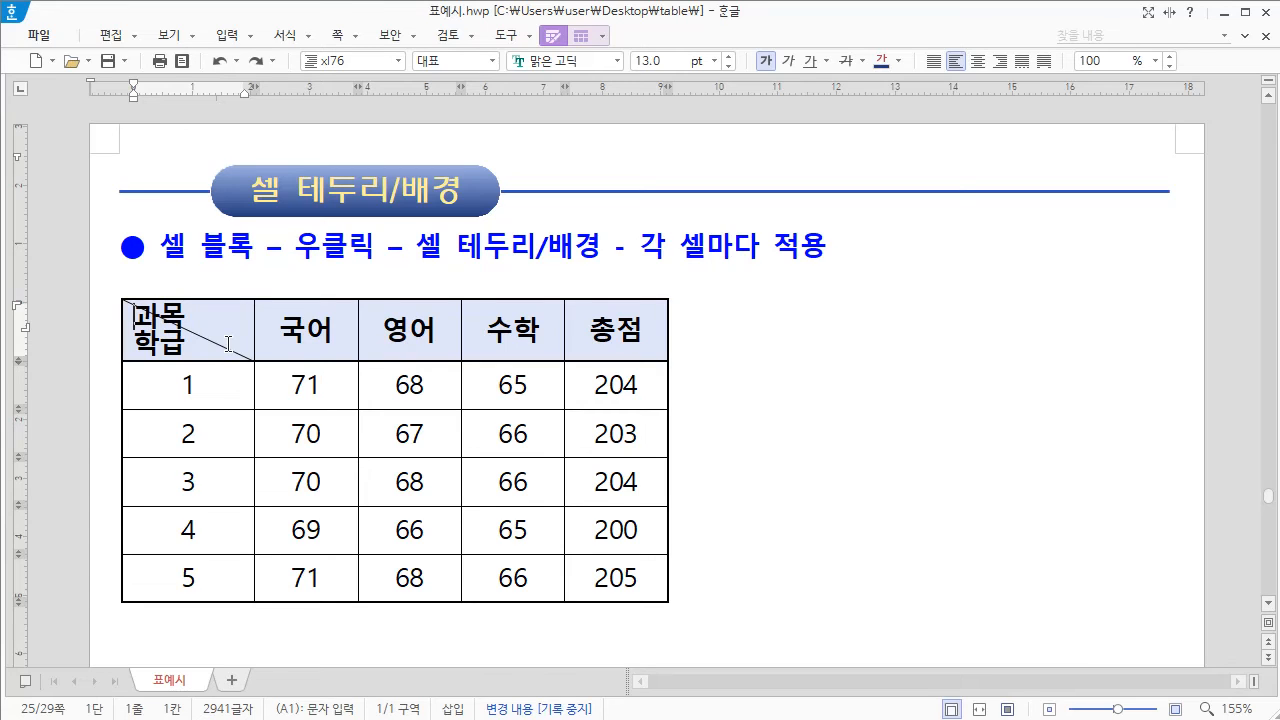
Step: Right-align the 과목 line of the header cell and give it a right paragraph margin
right_click(138, 316)
click(203, 419)
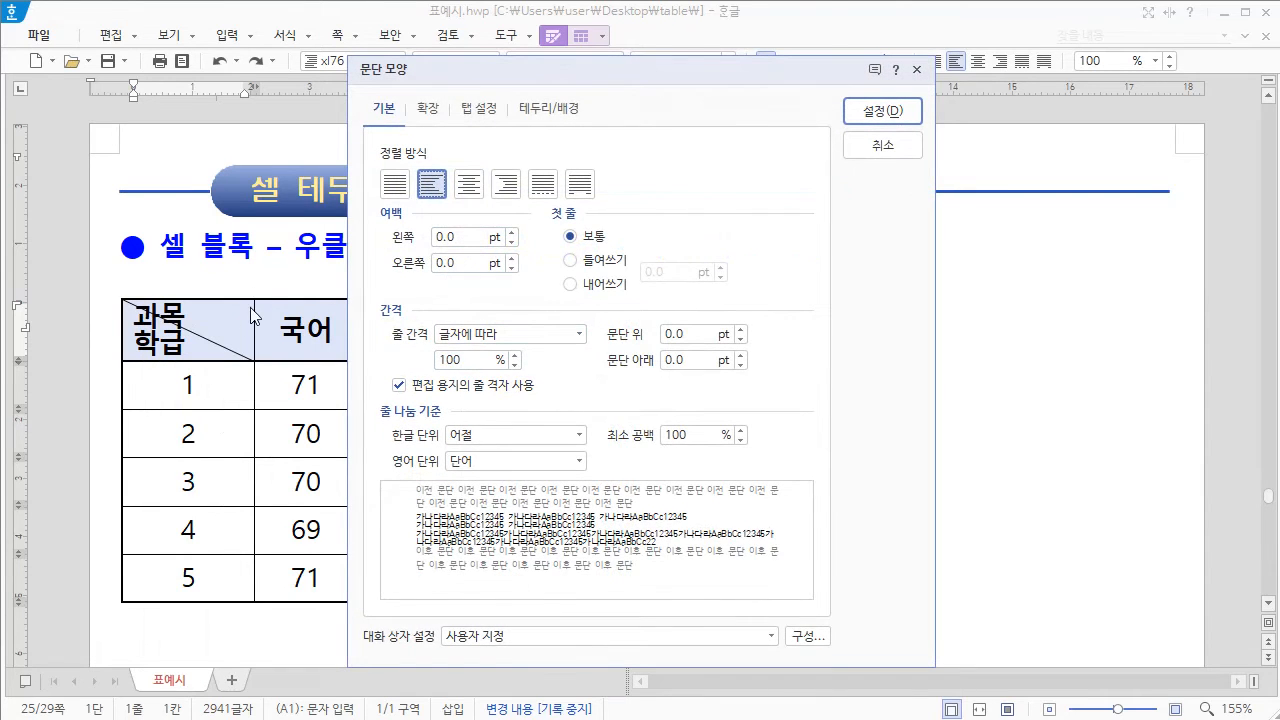
click(507, 185)
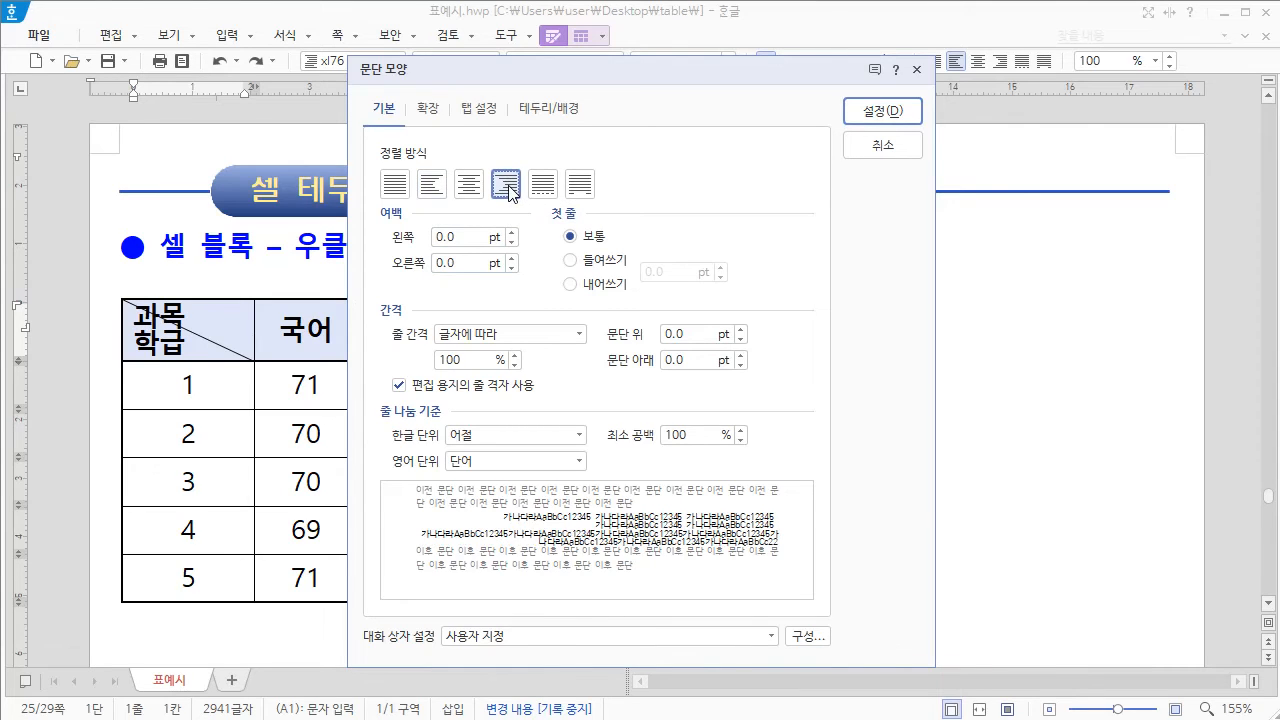
click(461, 263)
drag(461, 263, 432, 266)
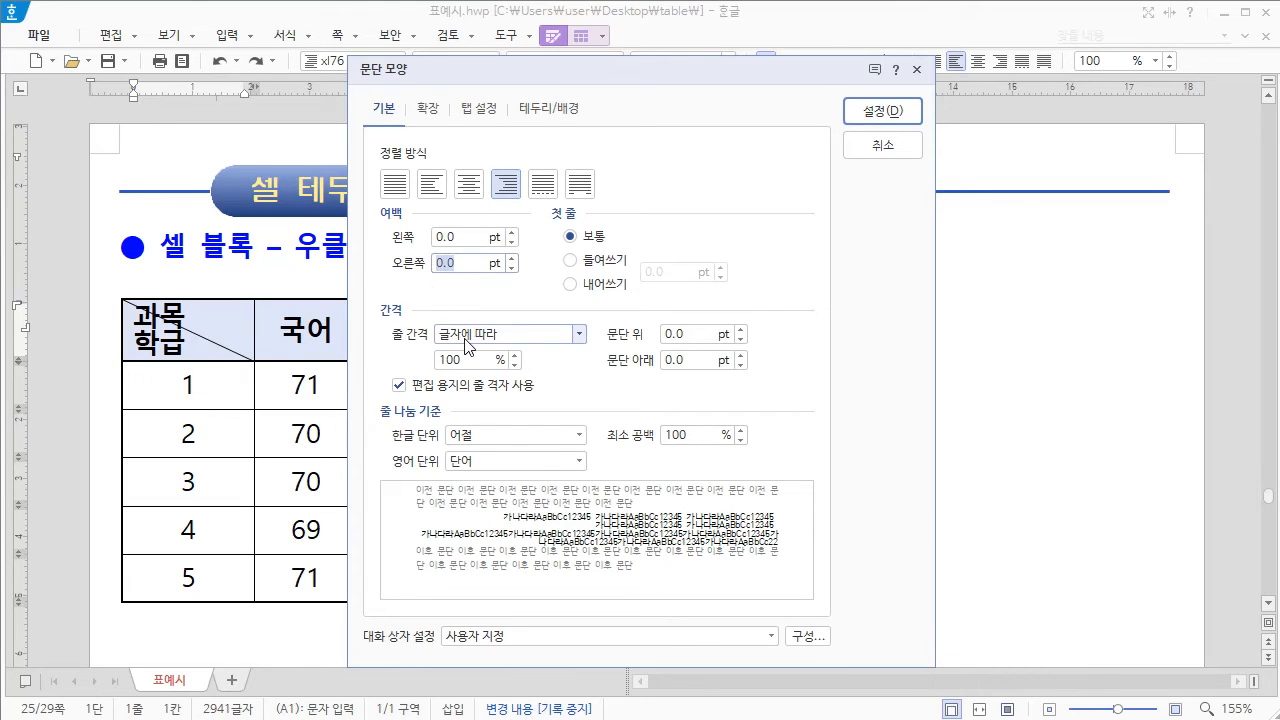
click(884, 123)
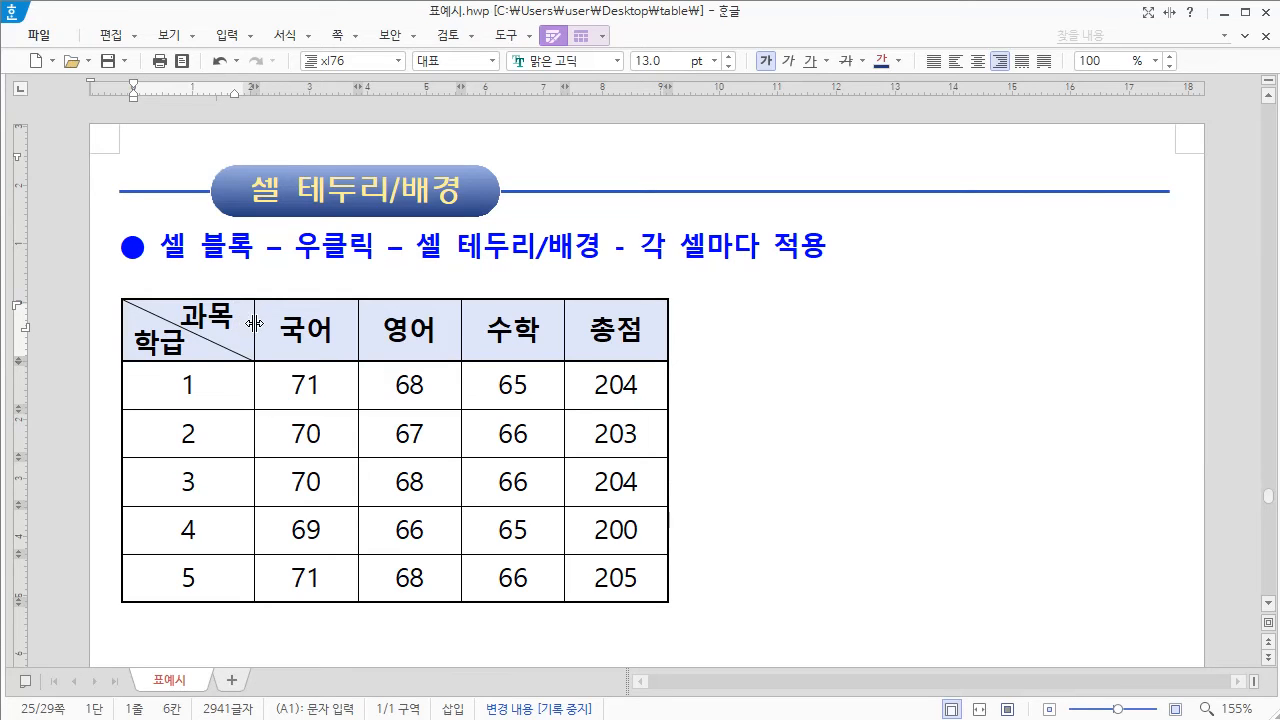
Step: Set the left paragraph margin of the 학급 line in the header cell to 5 pt
click(134, 340)
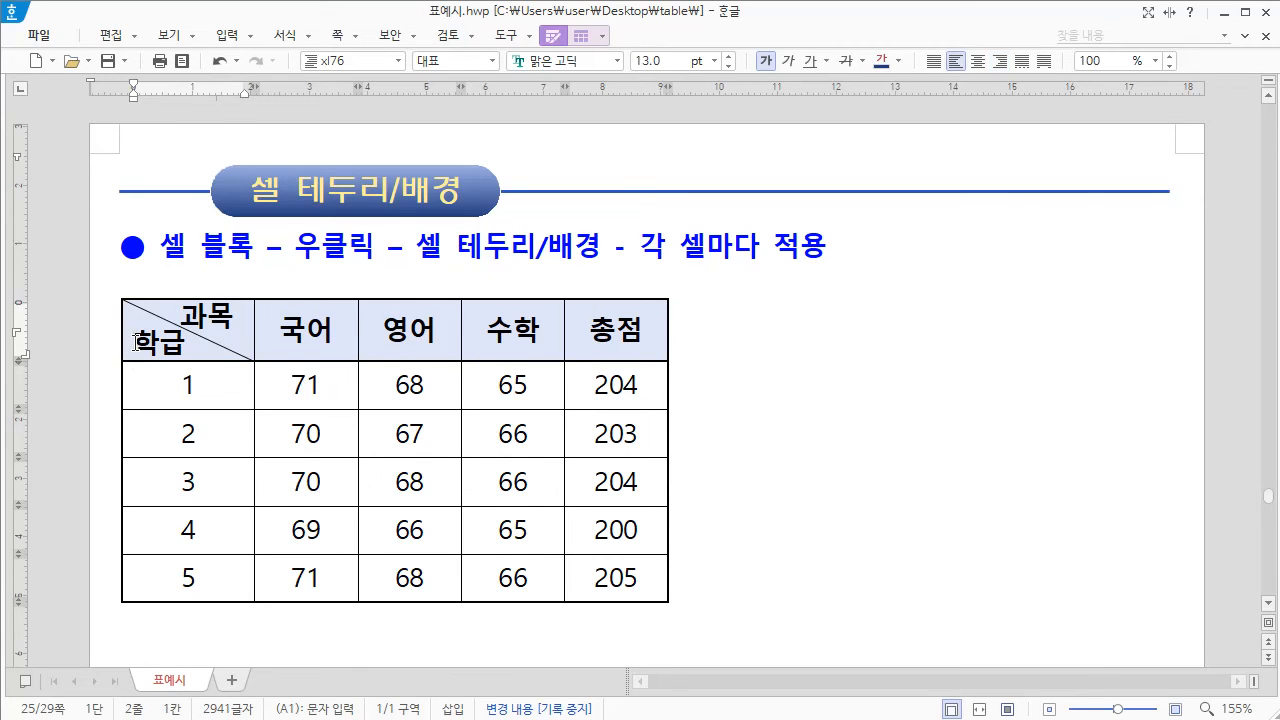
right_click(134, 338)
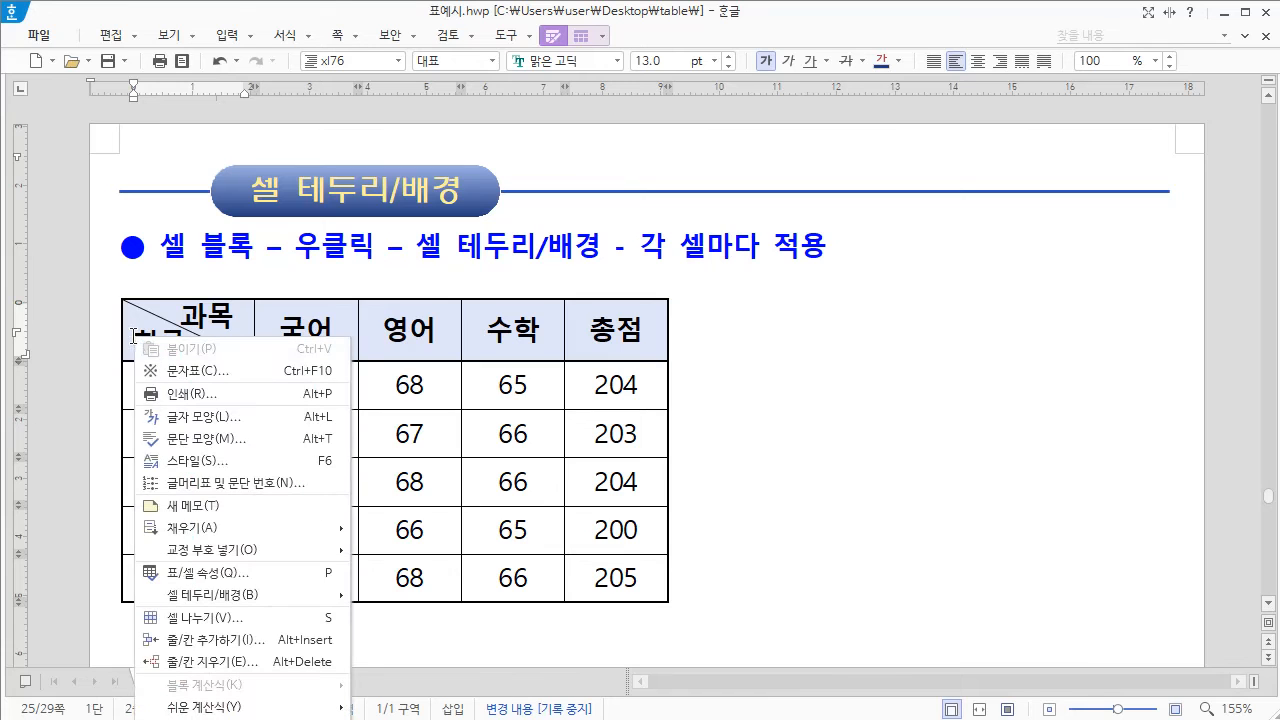
click(212, 441)
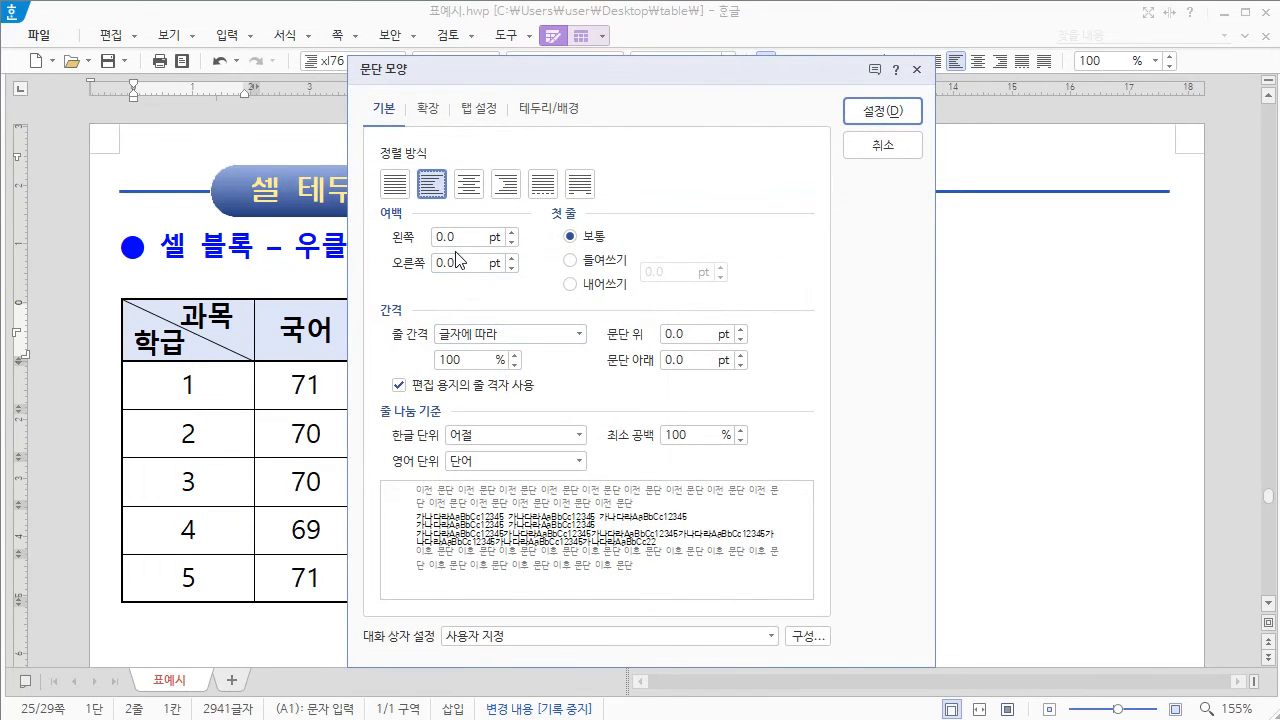
click(462, 235)
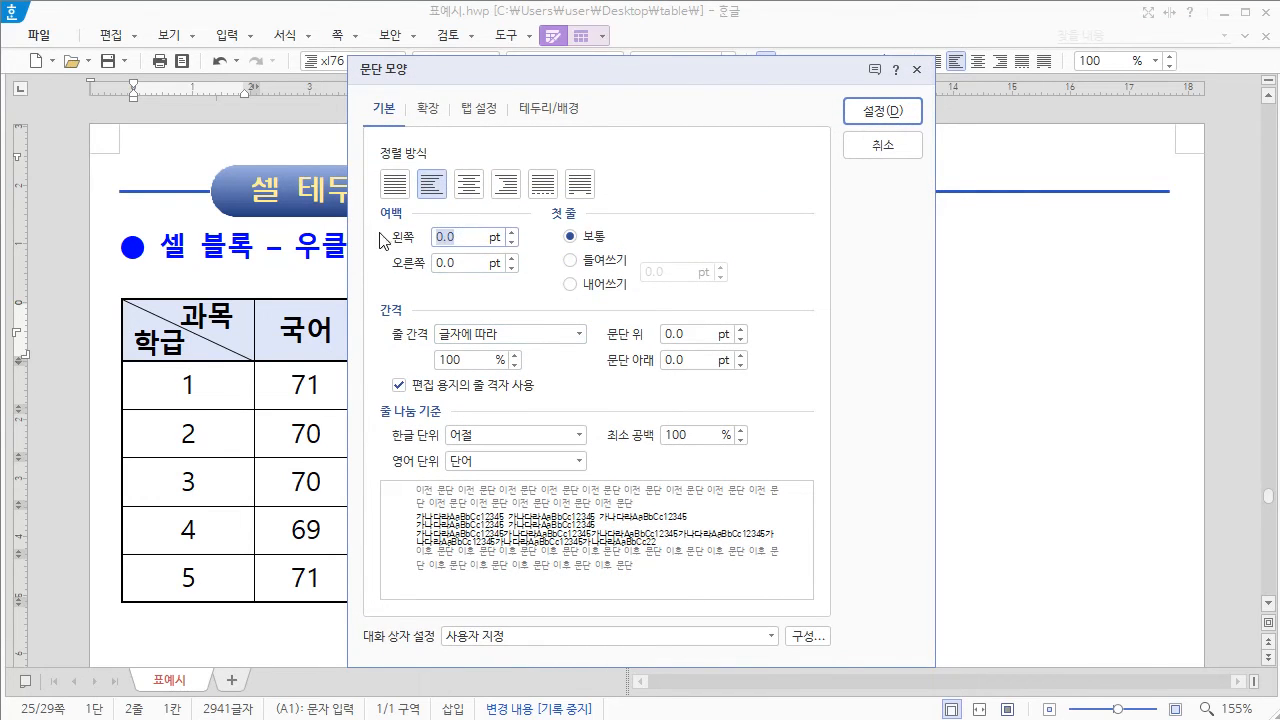
text(5)
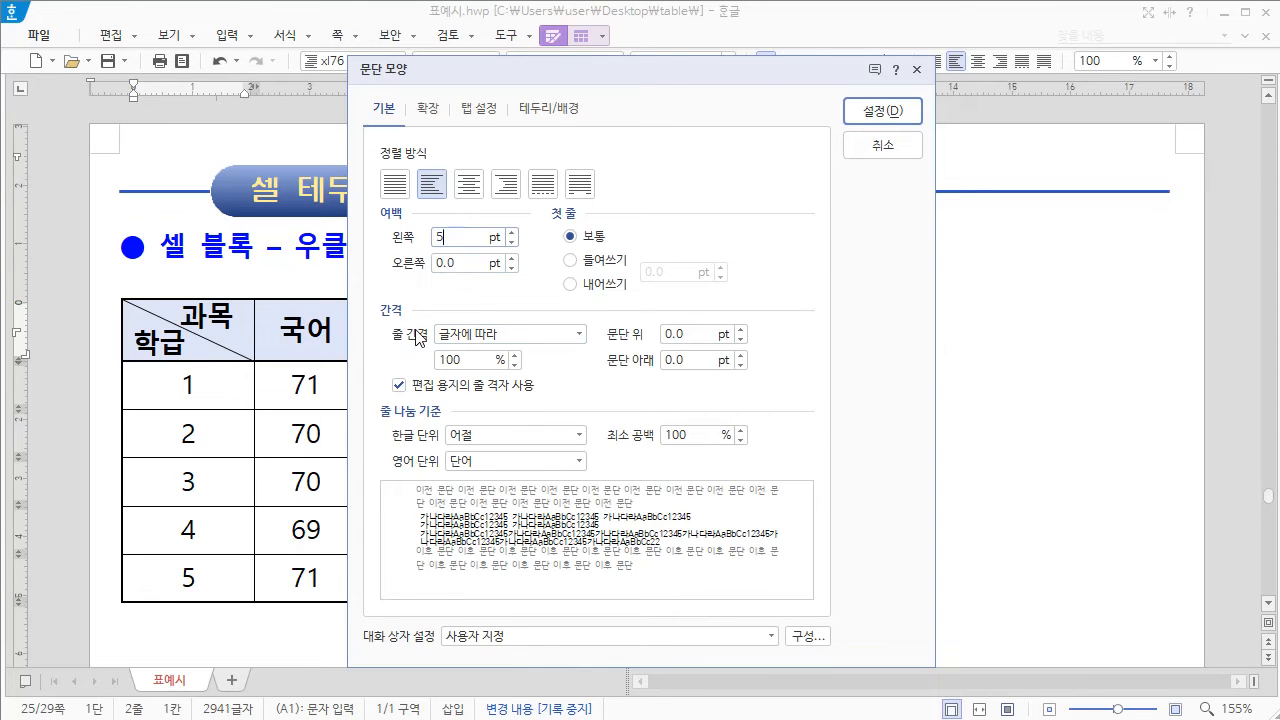
click(882, 112)
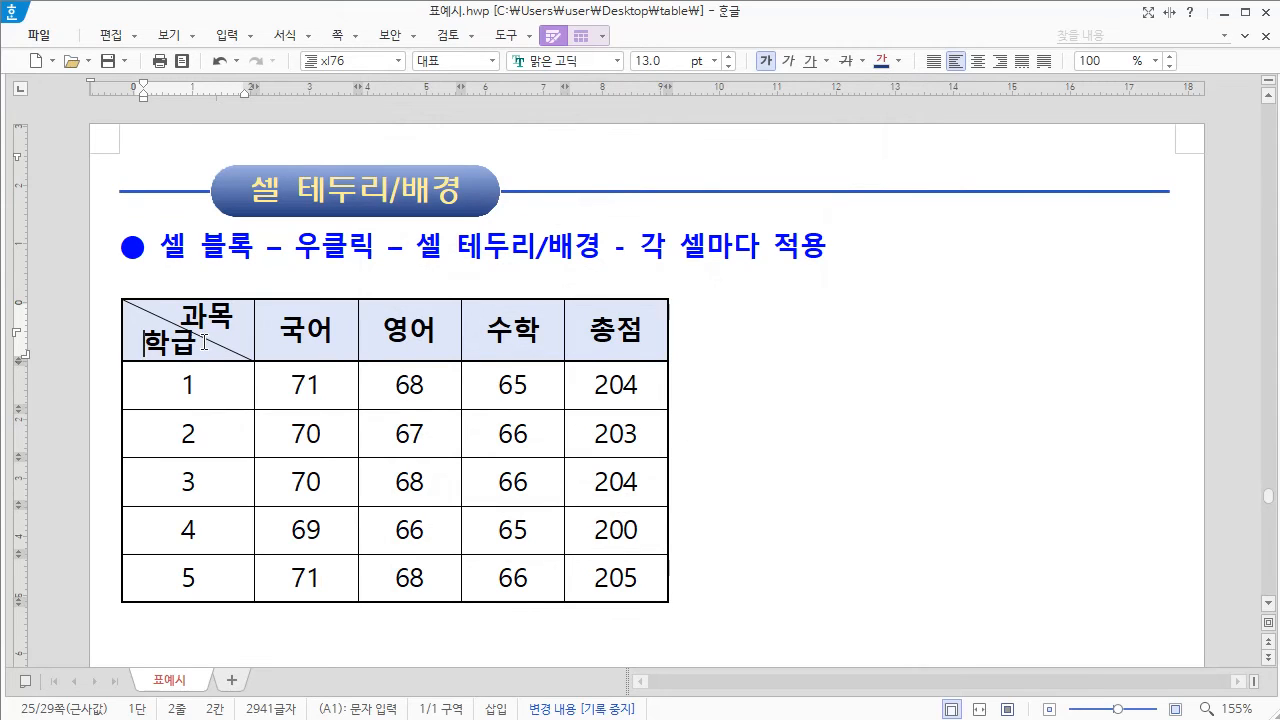
Step: Set the line spacing of both the 과목 and 학급 lines to 130%, and deselect the text
drag(181, 316, 238, 350)
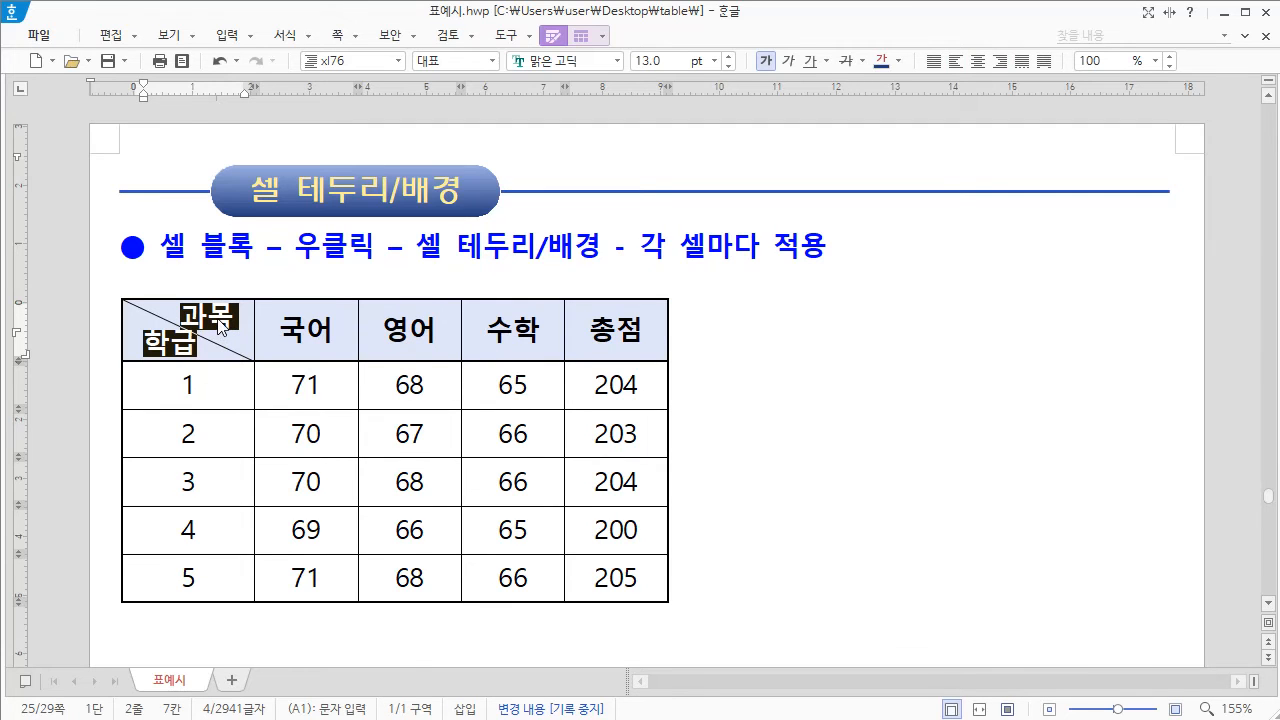
right_click(220, 326)
click(286, 445)
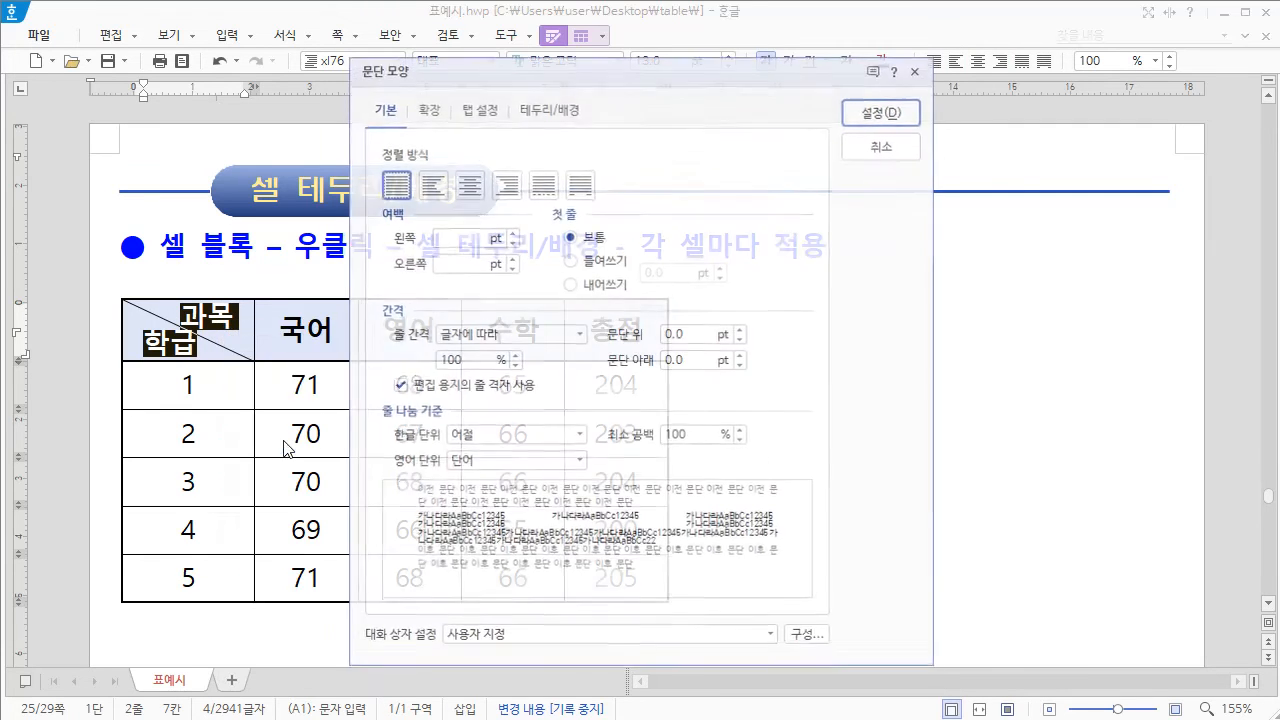
click(479, 361)
drag(447, 356, 423, 362)
text(130)
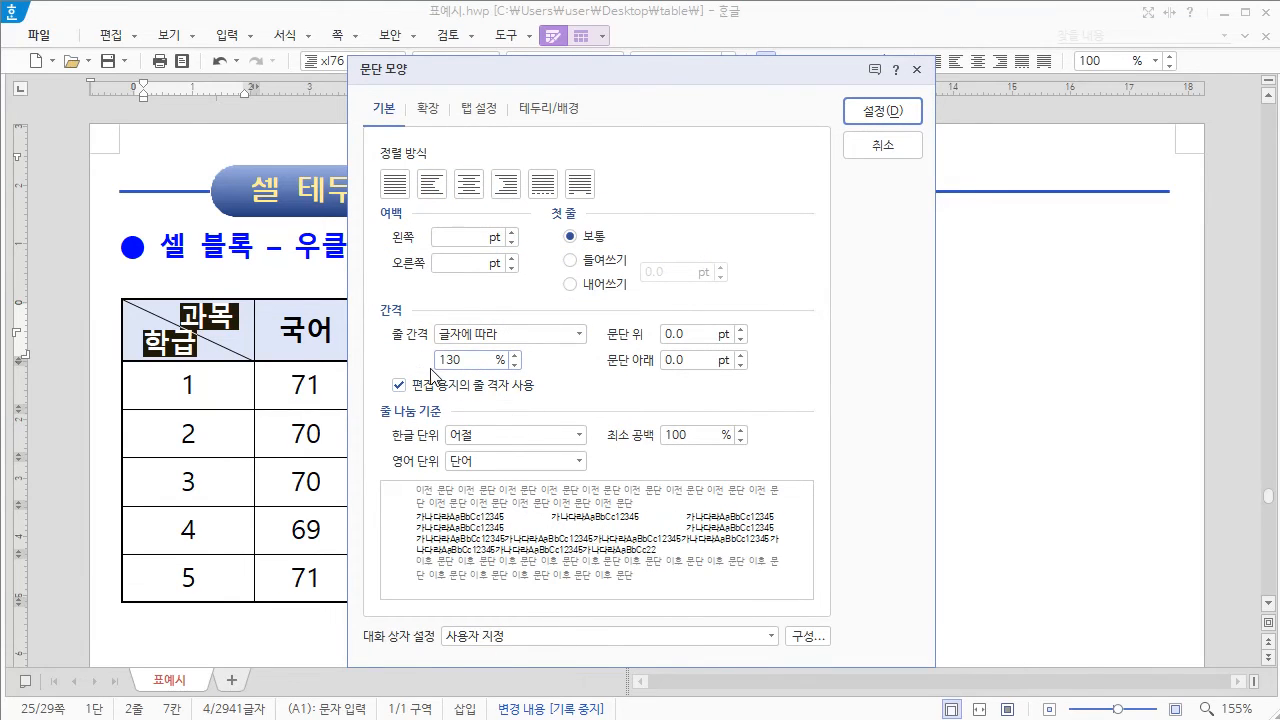
key(Return)
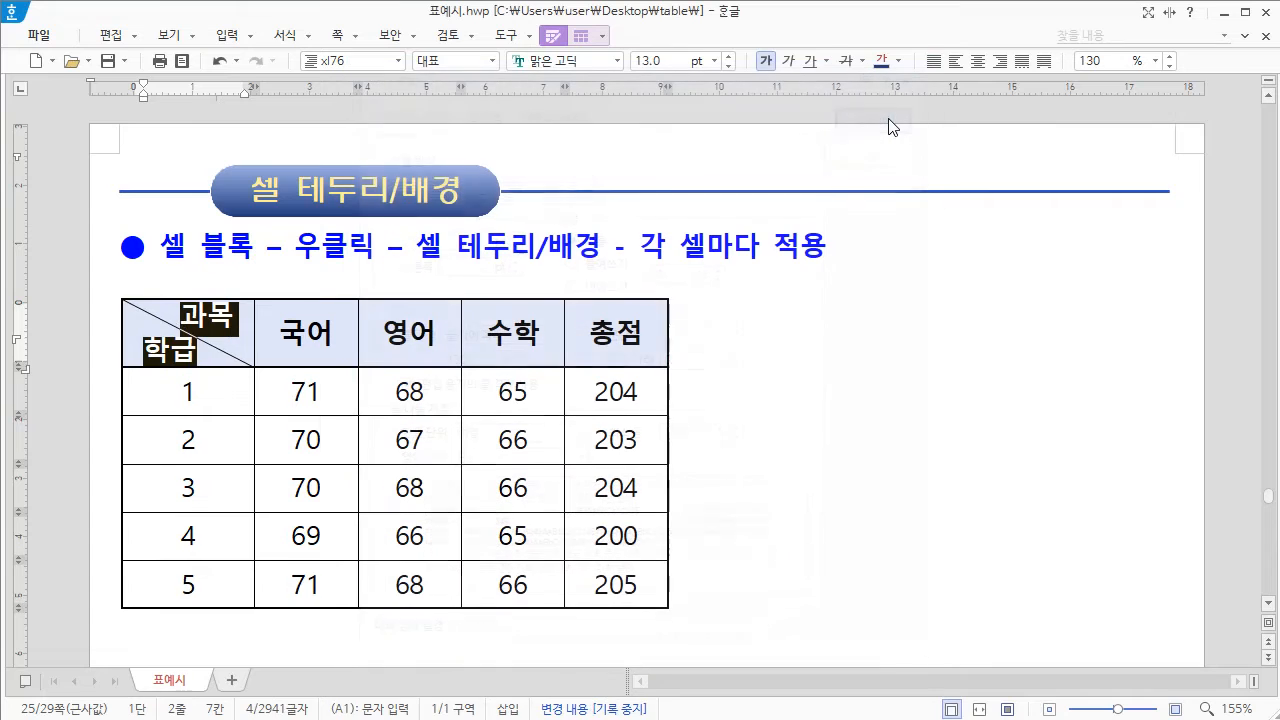
key(Escape)
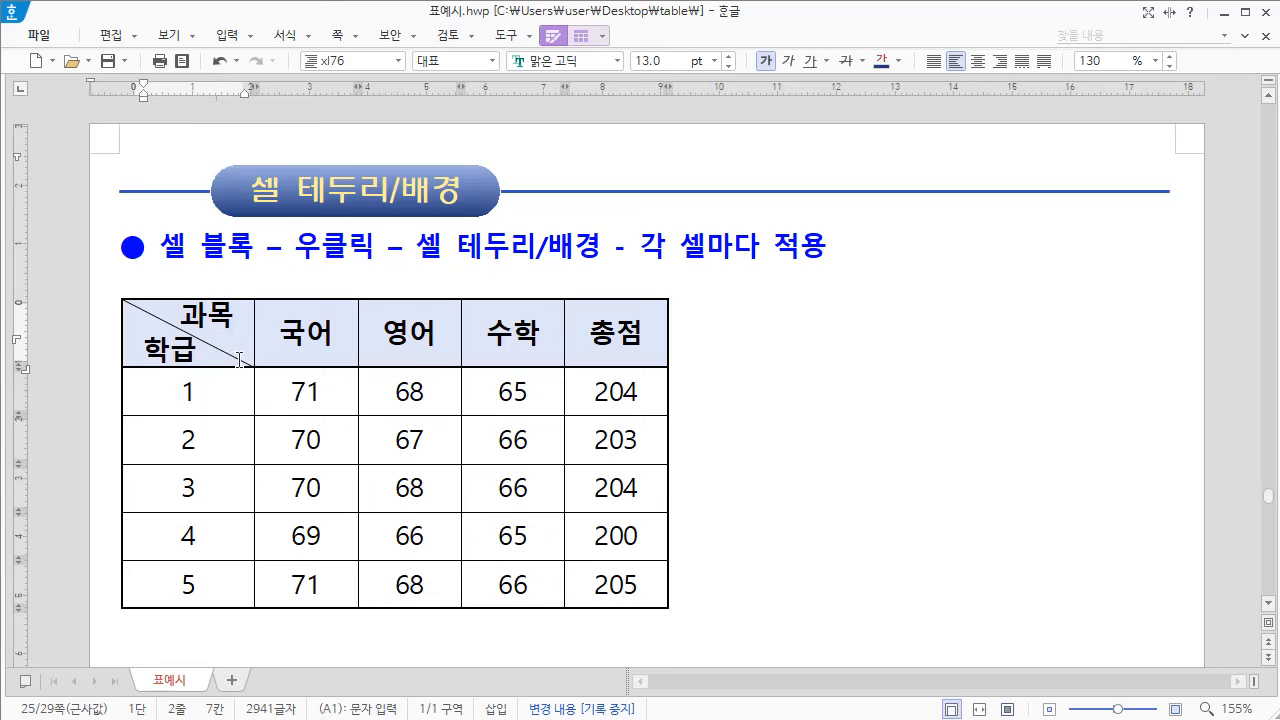
Step: Select the 과목/학급 header cell, increase its row height by two increments, and release the cell selection
key(F5)
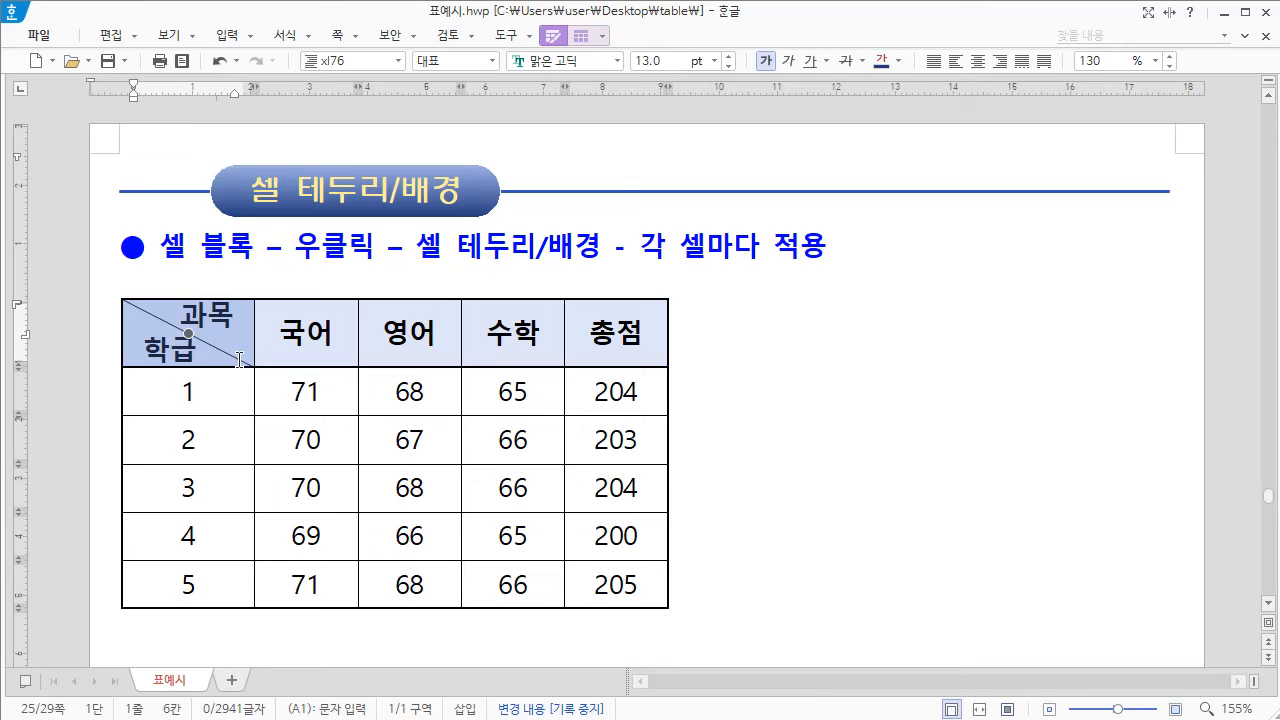
key(ctrl+Down)
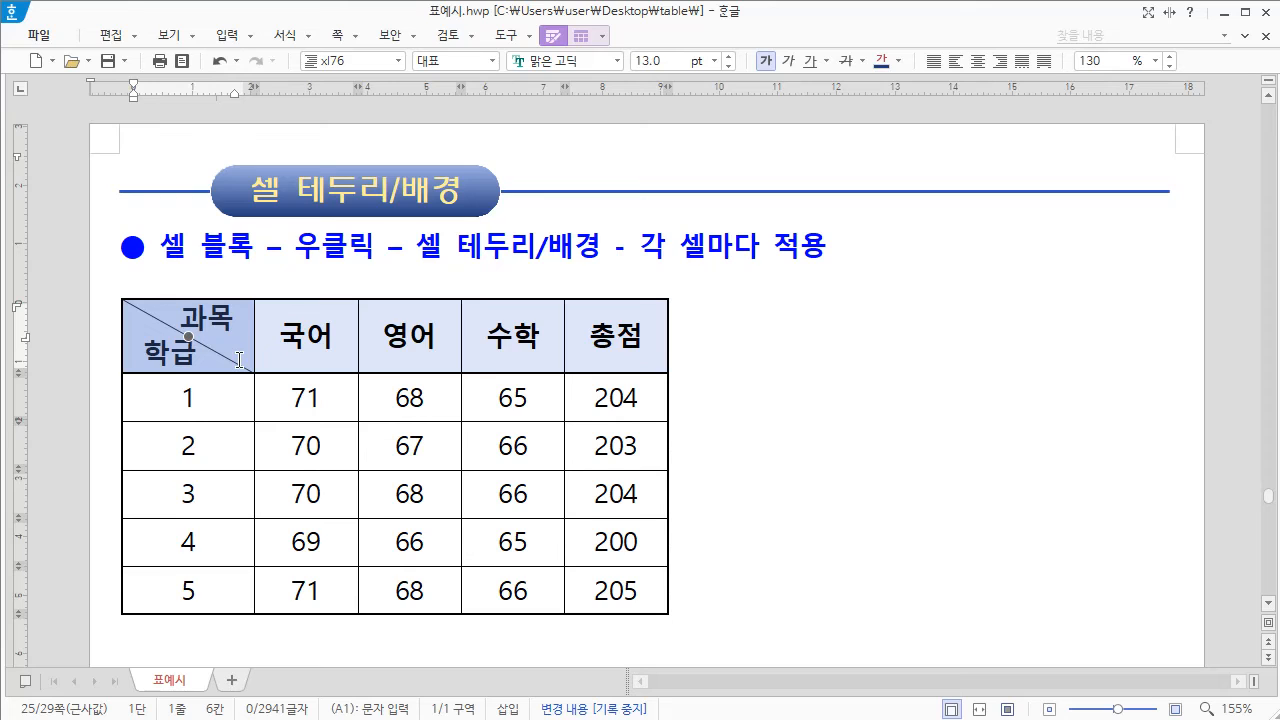
key(ctrl+Down)
key(shift+Escape)
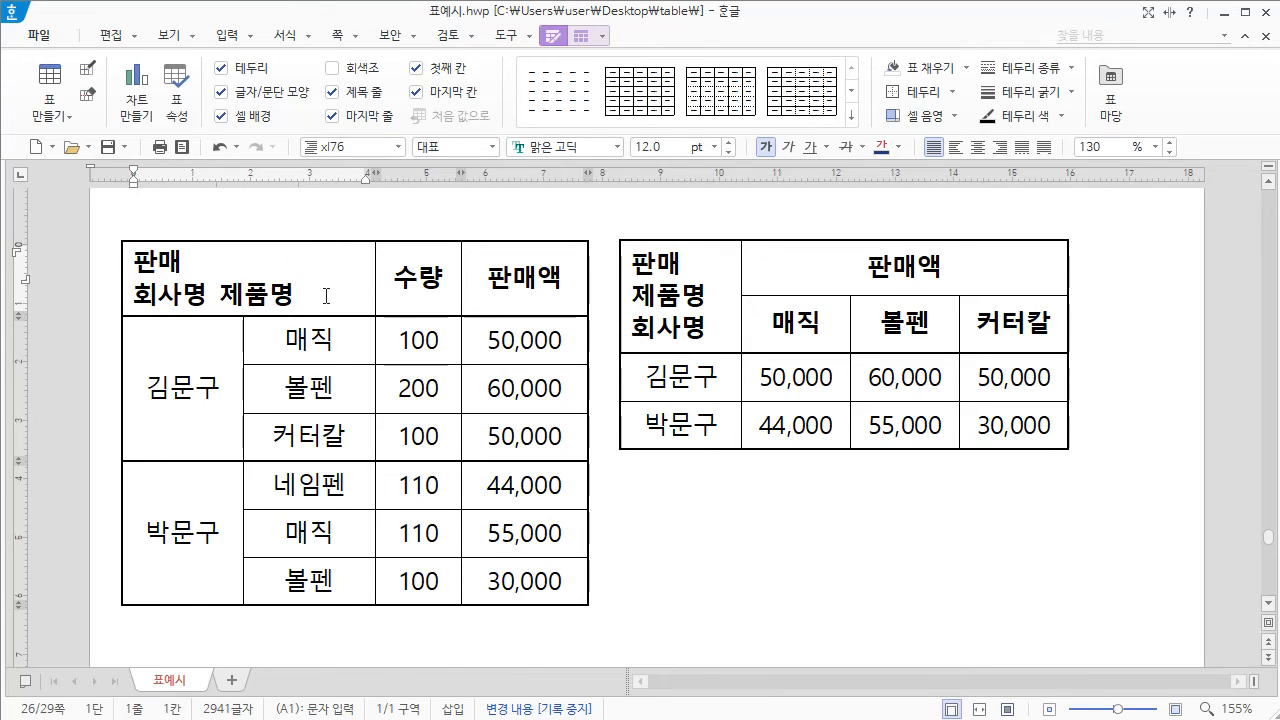
Step: Apply a 0.12mm two-line backslash diagonal, option (2), to the 판매/회사명/제품명 header cell of the table with the 수량 column, and release the selection
key(F5)
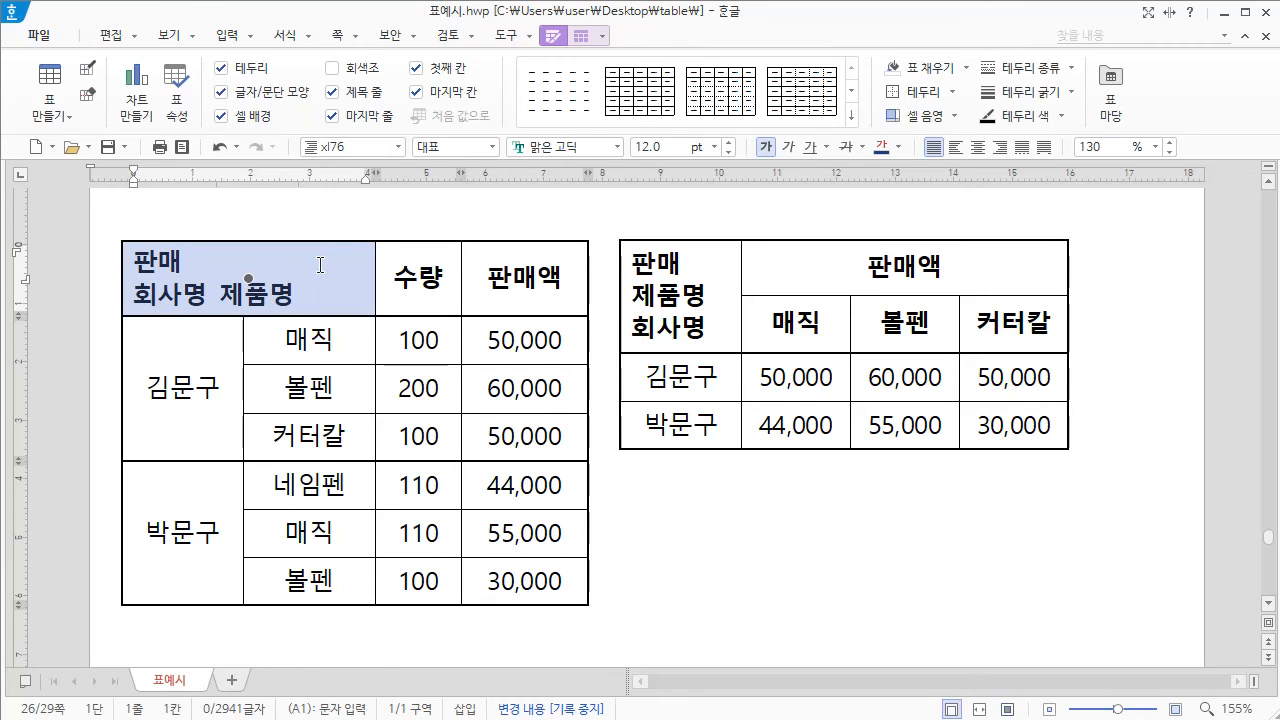
right_click(320, 265)
mouse_move(436, 440)
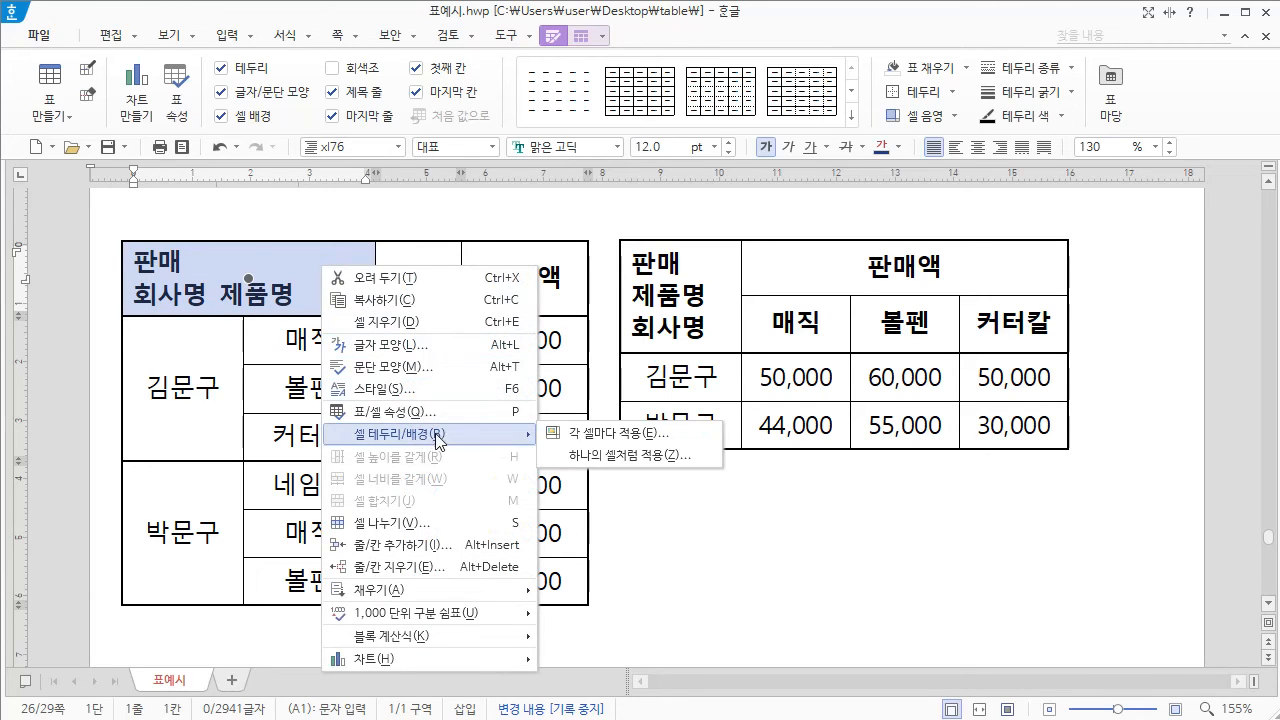
click(630, 435)
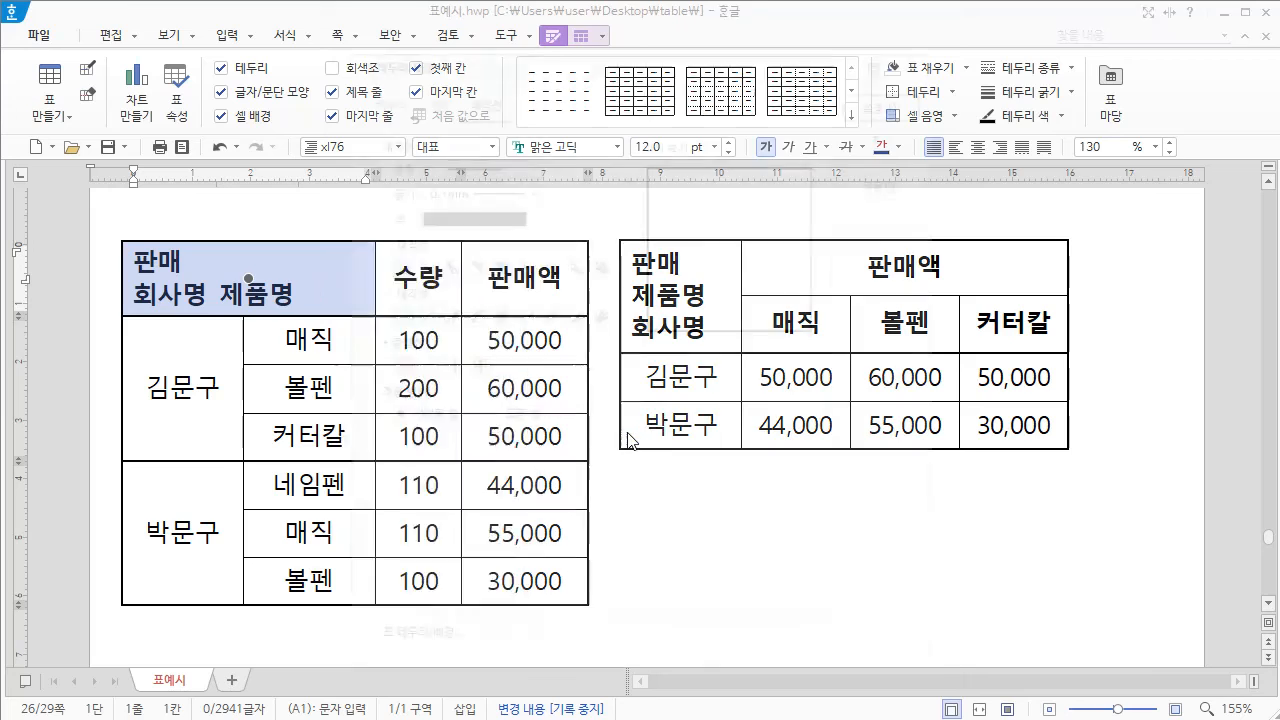
drag(565, 60, 595, 61)
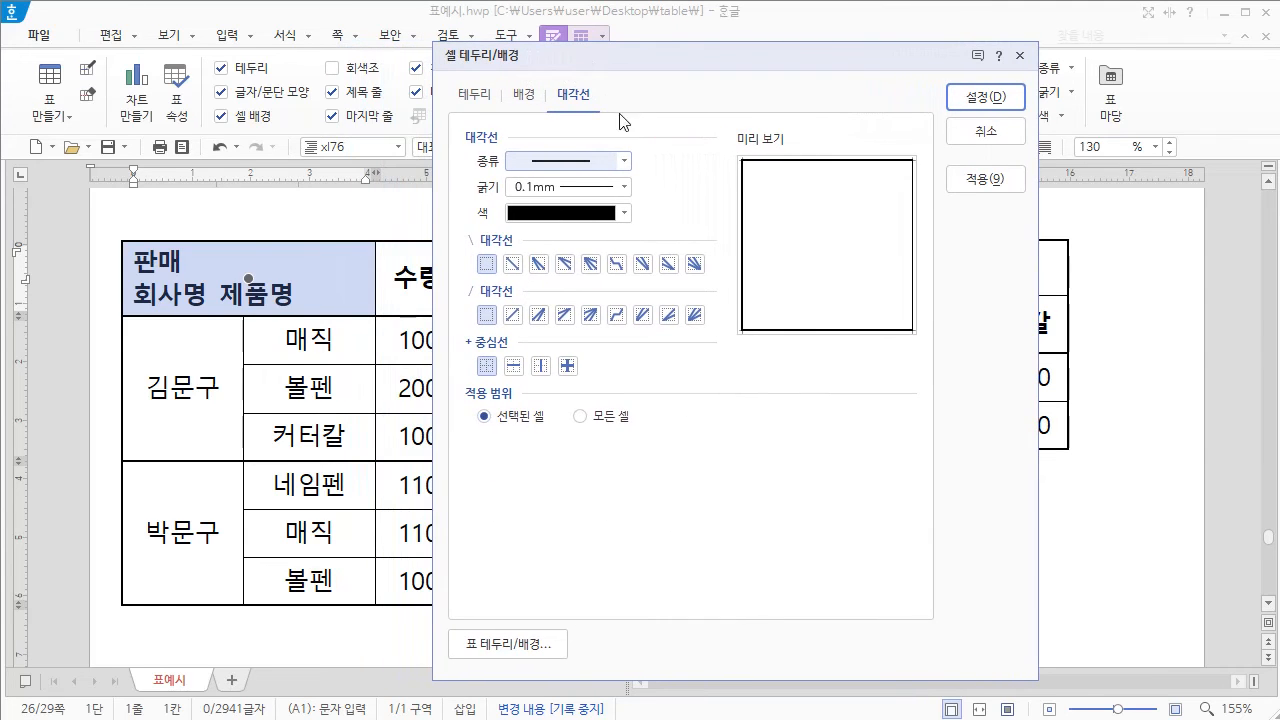
click(578, 100)
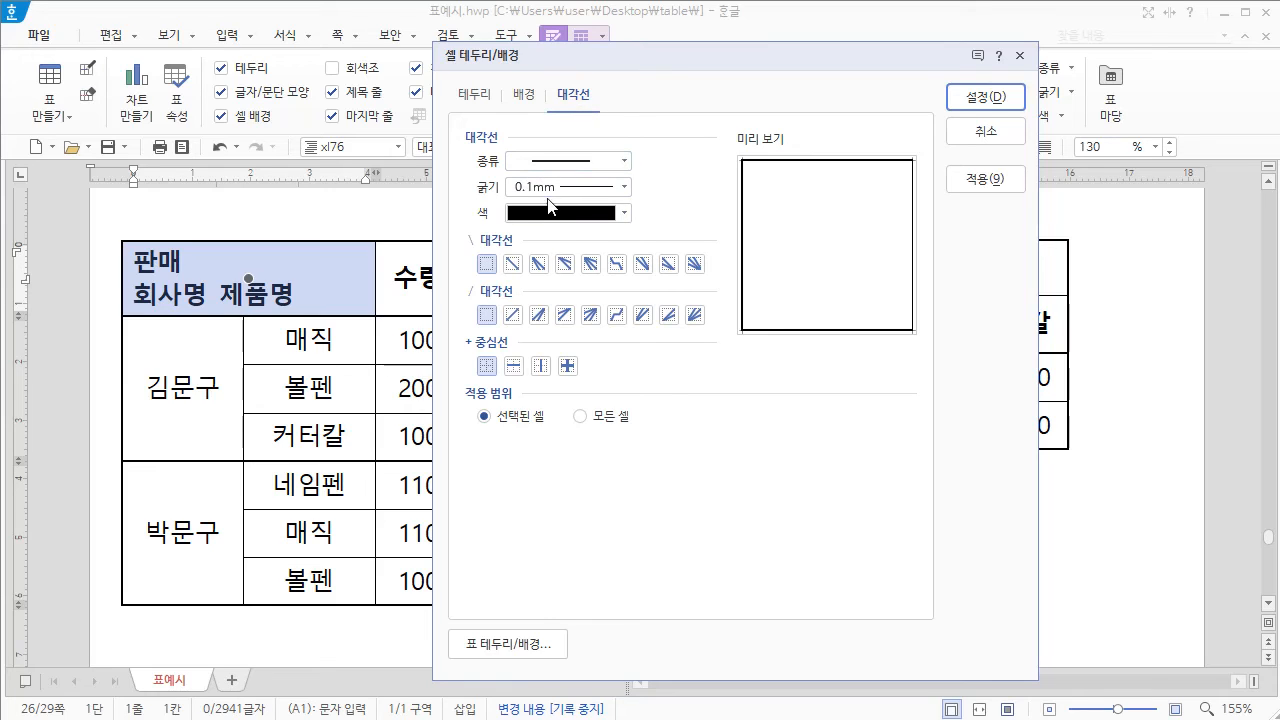
click(625, 190)
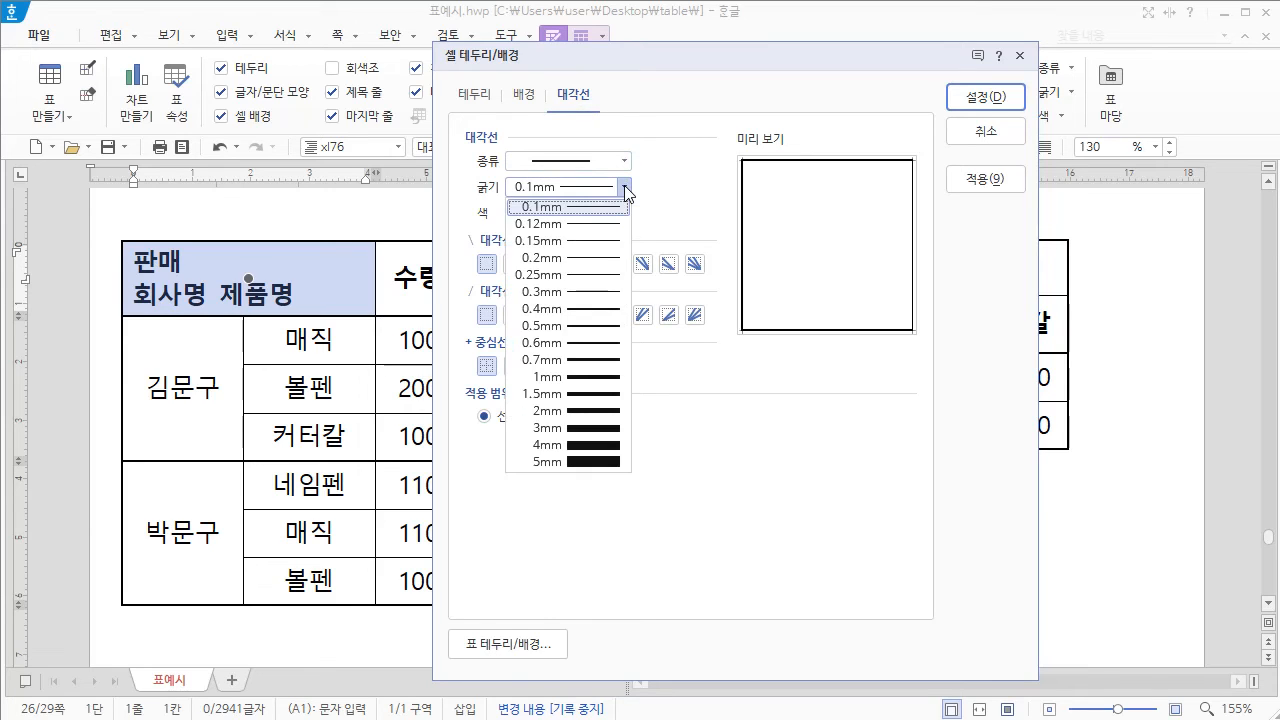
click(567, 226)
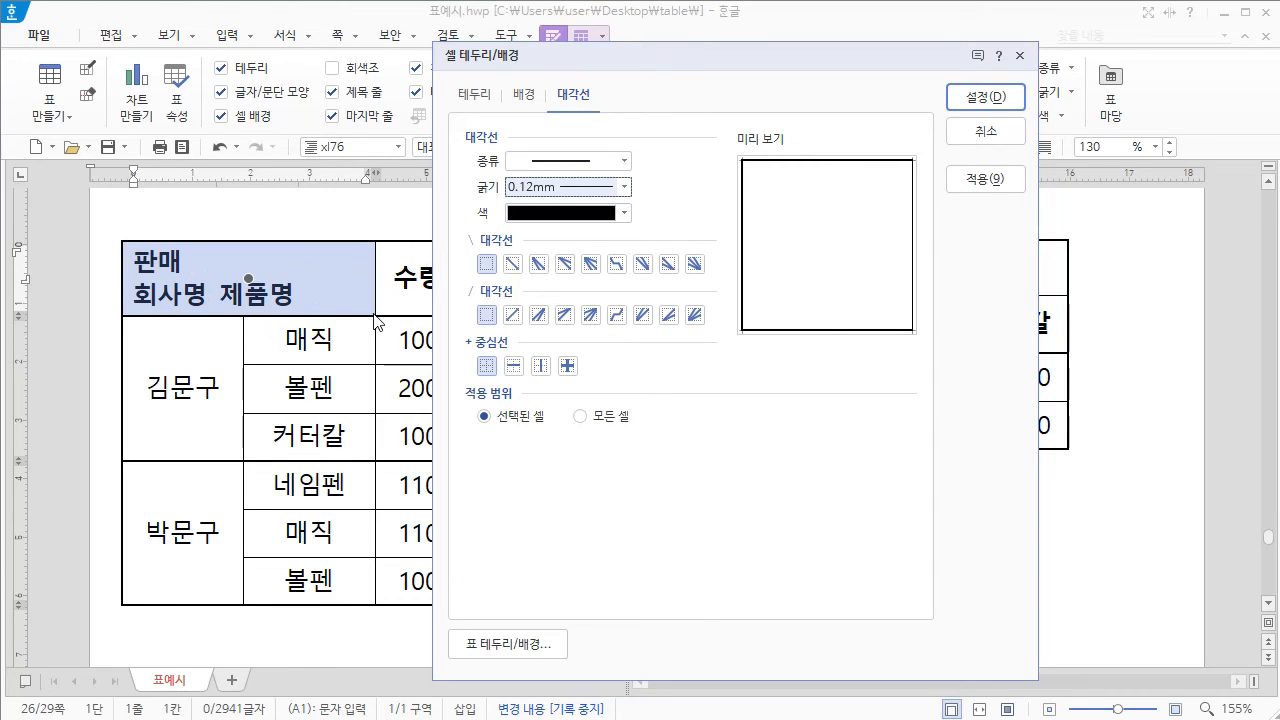
click(543, 265)
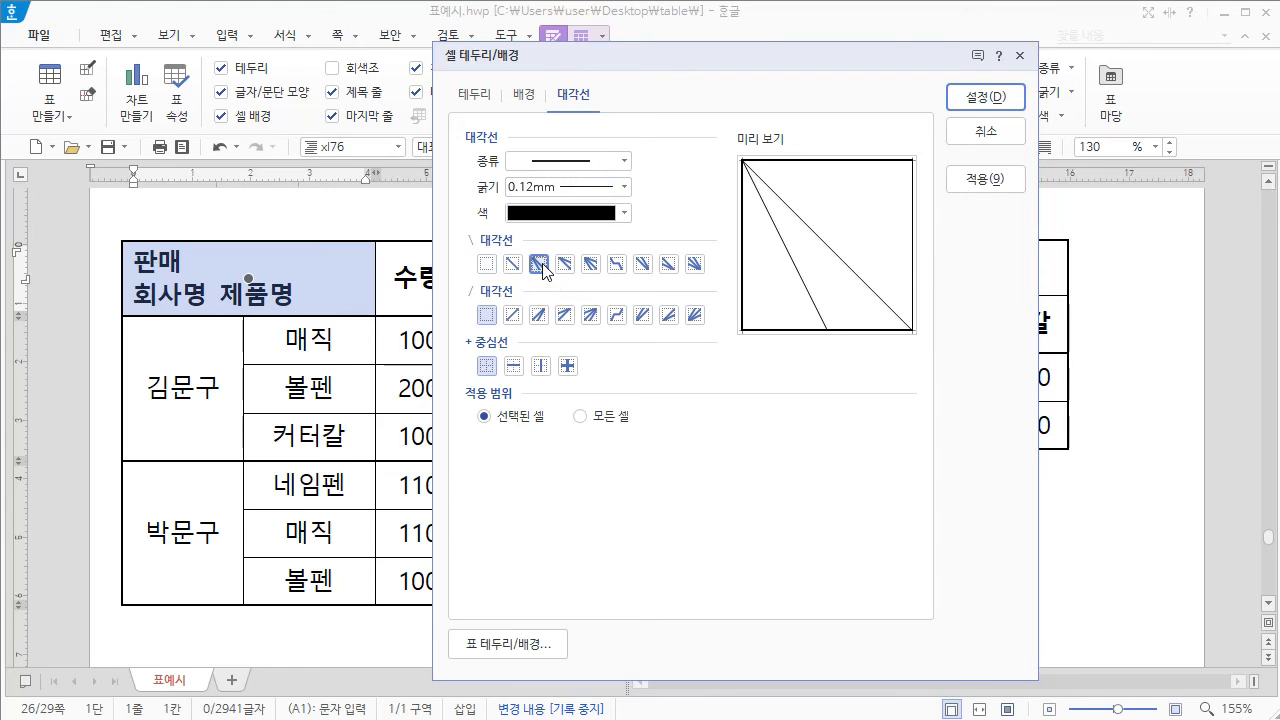
click(985, 99)
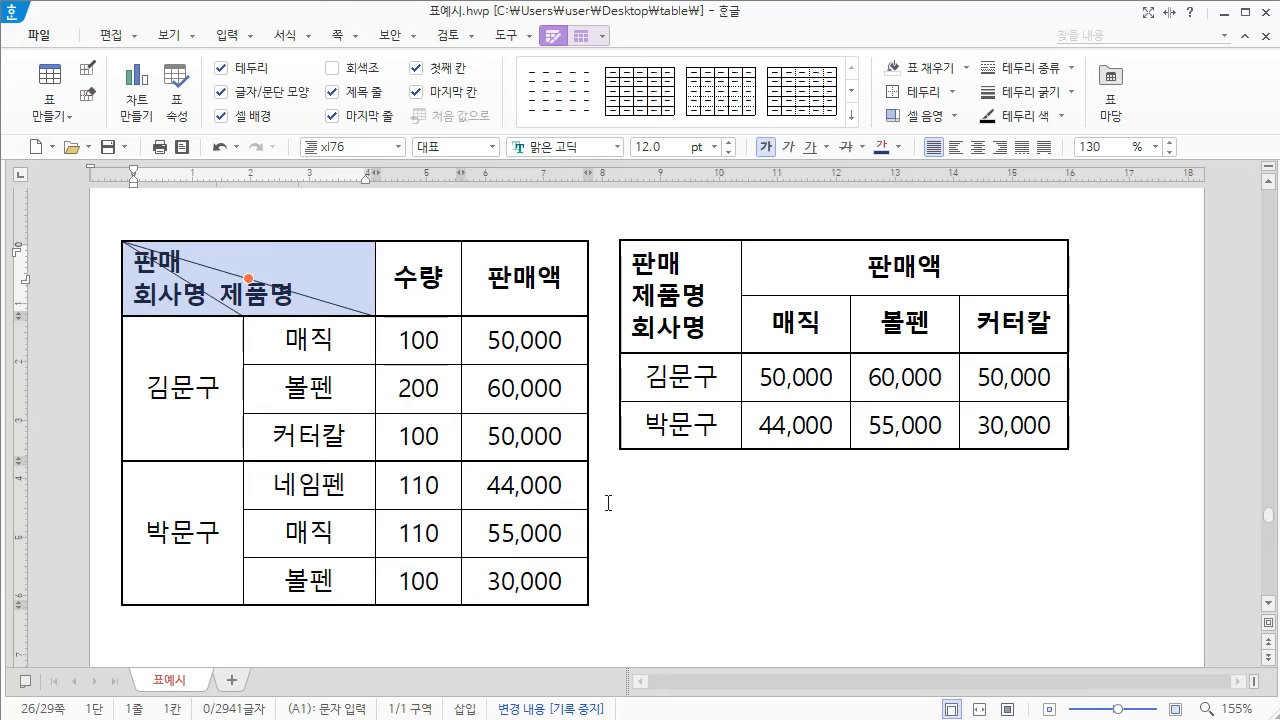
click(600, 502)
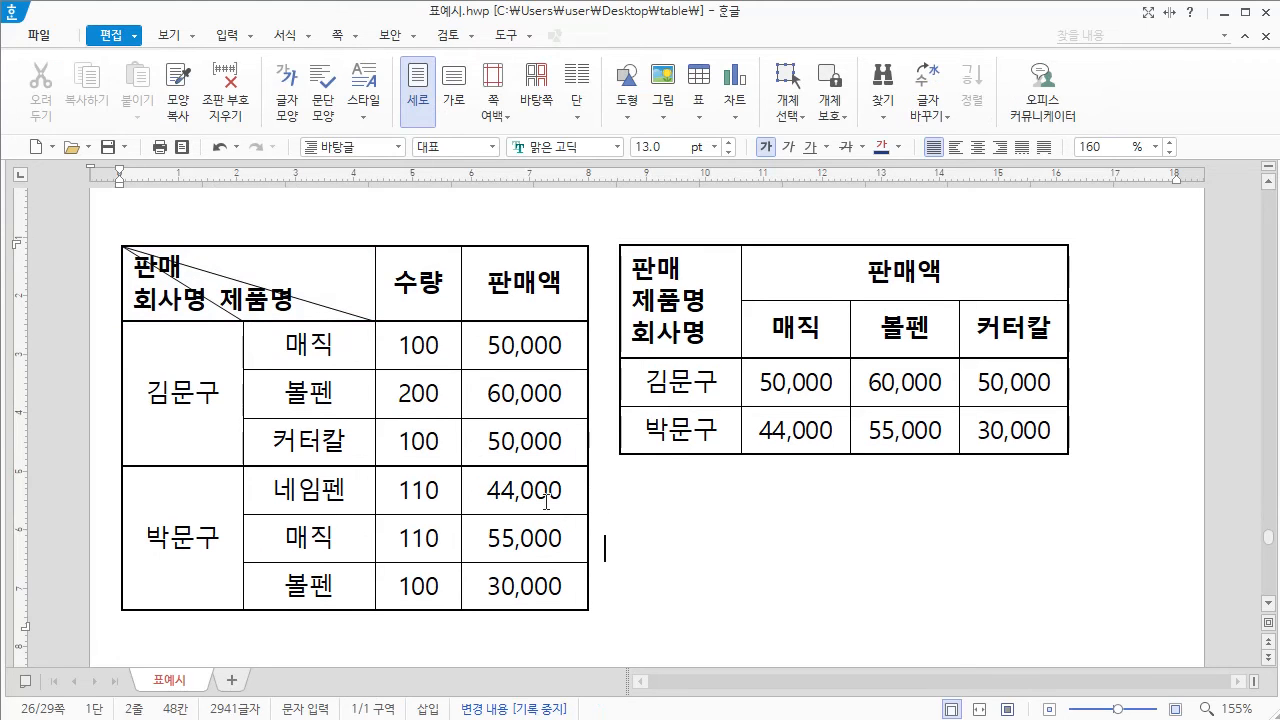
Step: Right-align the 판매 line in that table's header cell and move its right paragraph margin inward
click(134, 265)
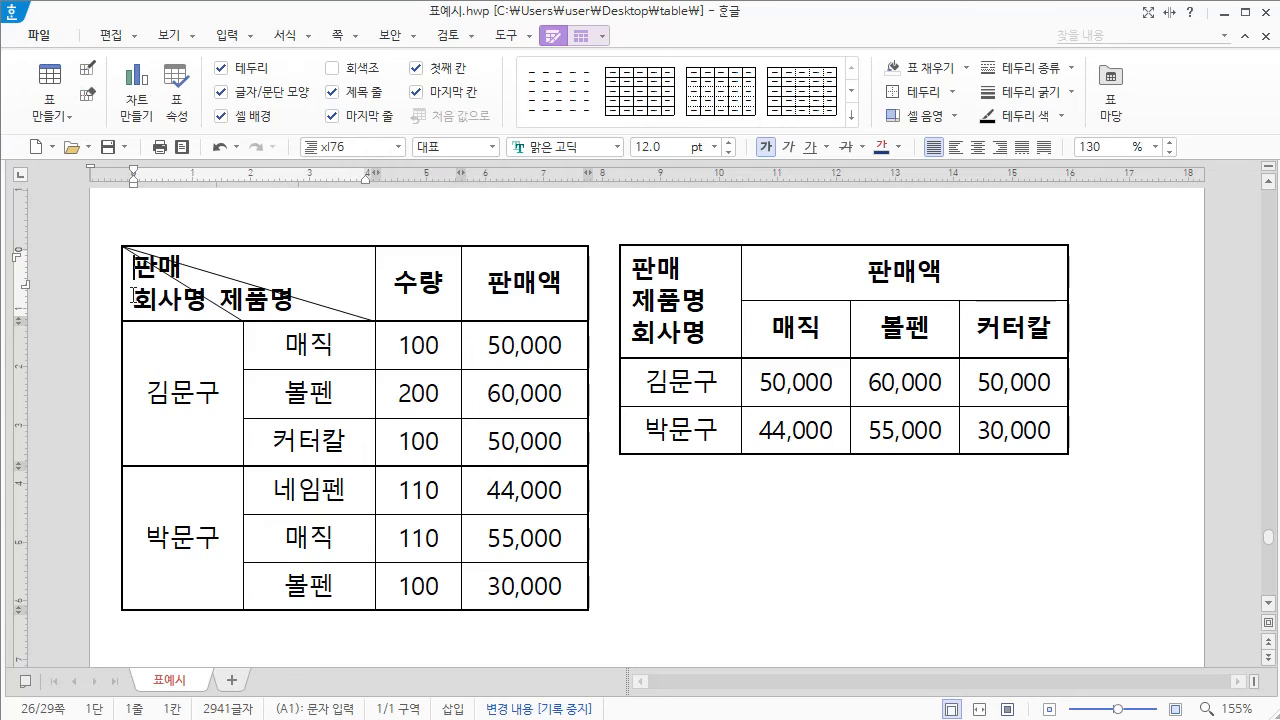
click(1001, 148)
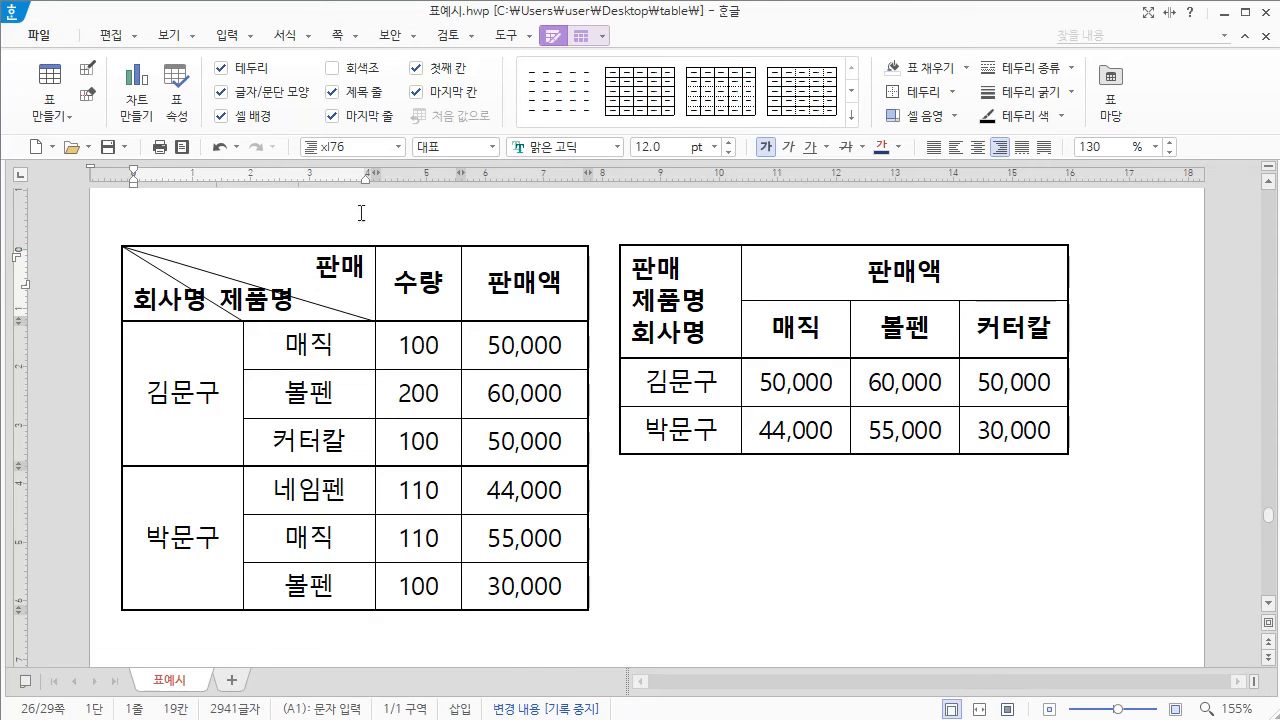
drag(367, 189, 339, 189)
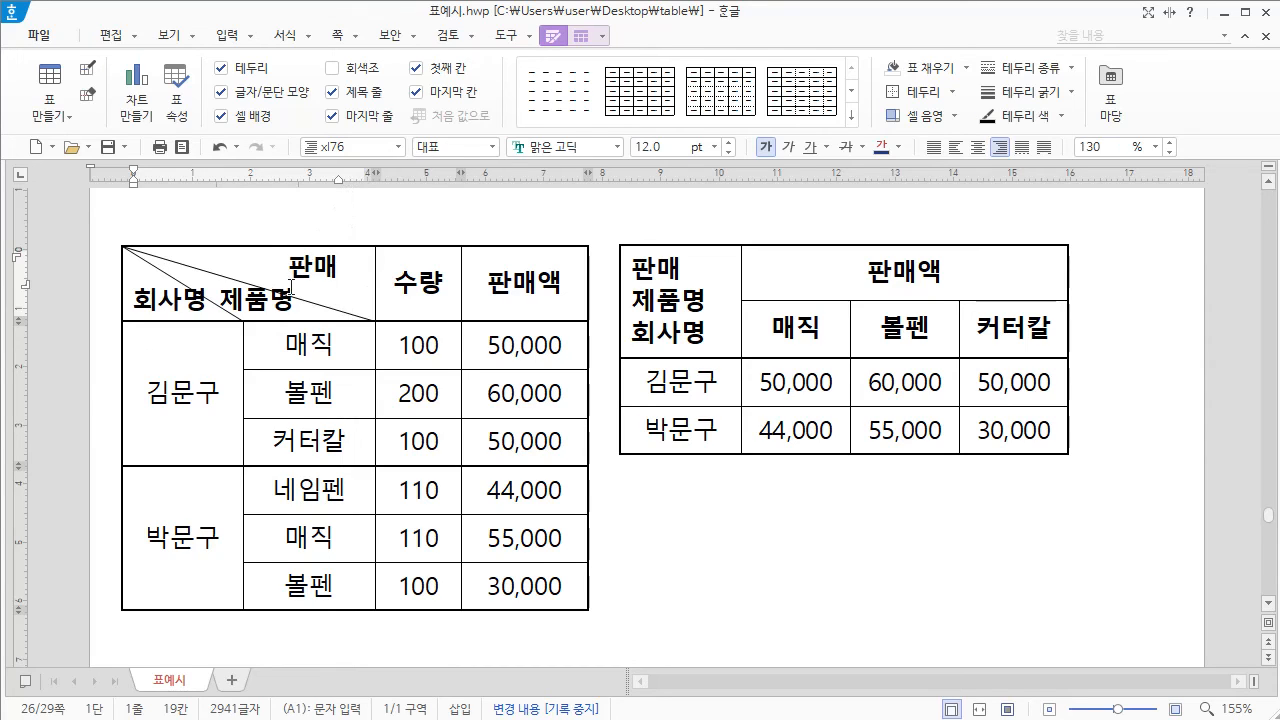
Step: Indent the first line of the 회사명 제품명 paragraph slightly and widen the gap before 제품명 with extra spaces
click(135, 298)
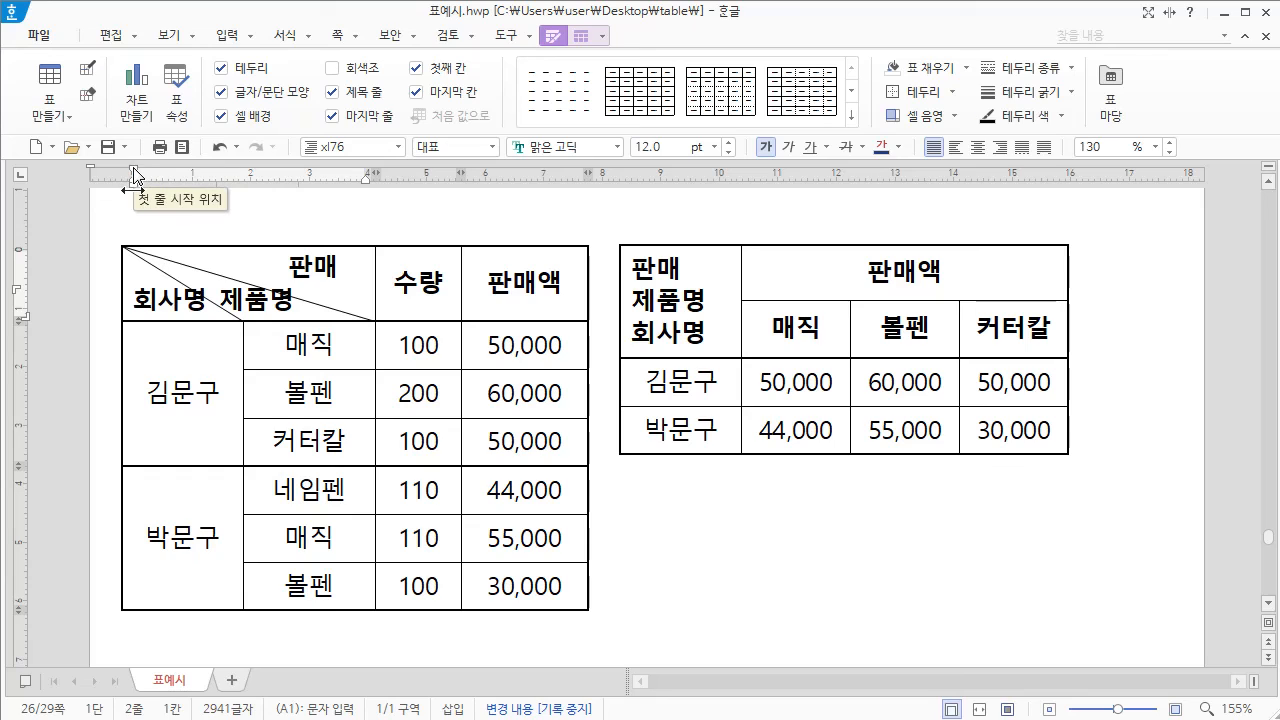
drag(135, 175, 152, 177)
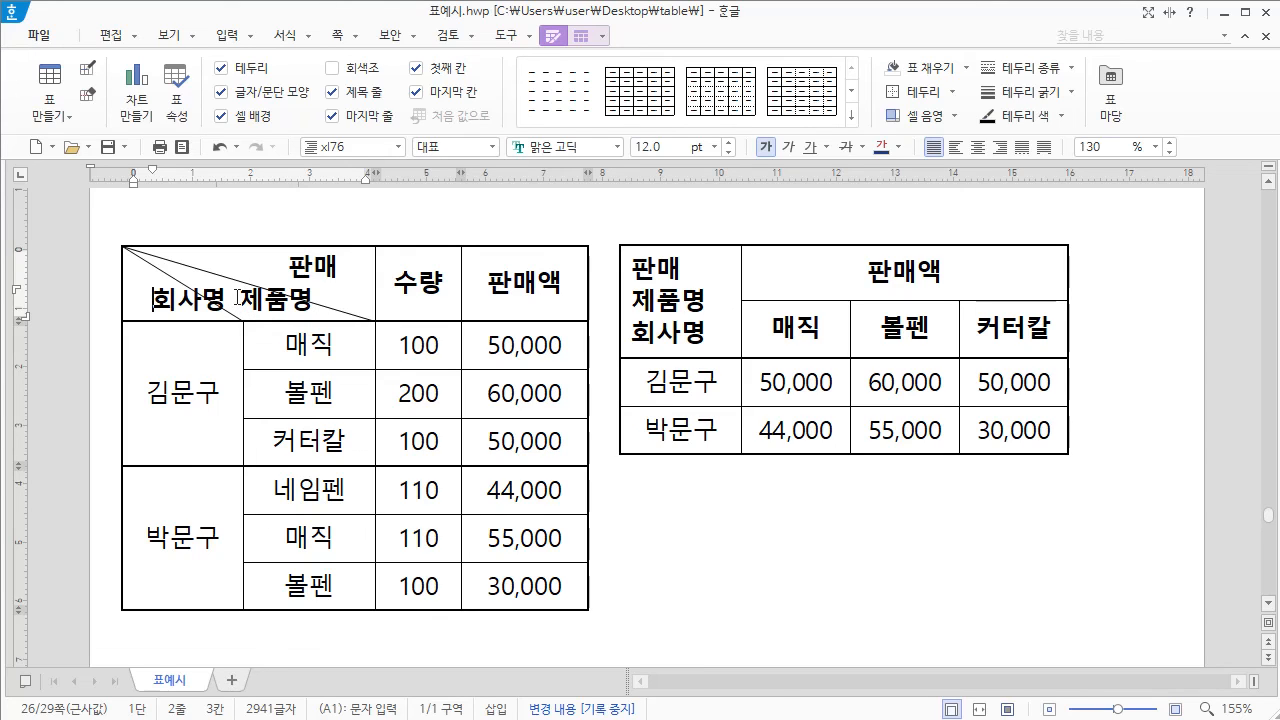
click(238, 297)
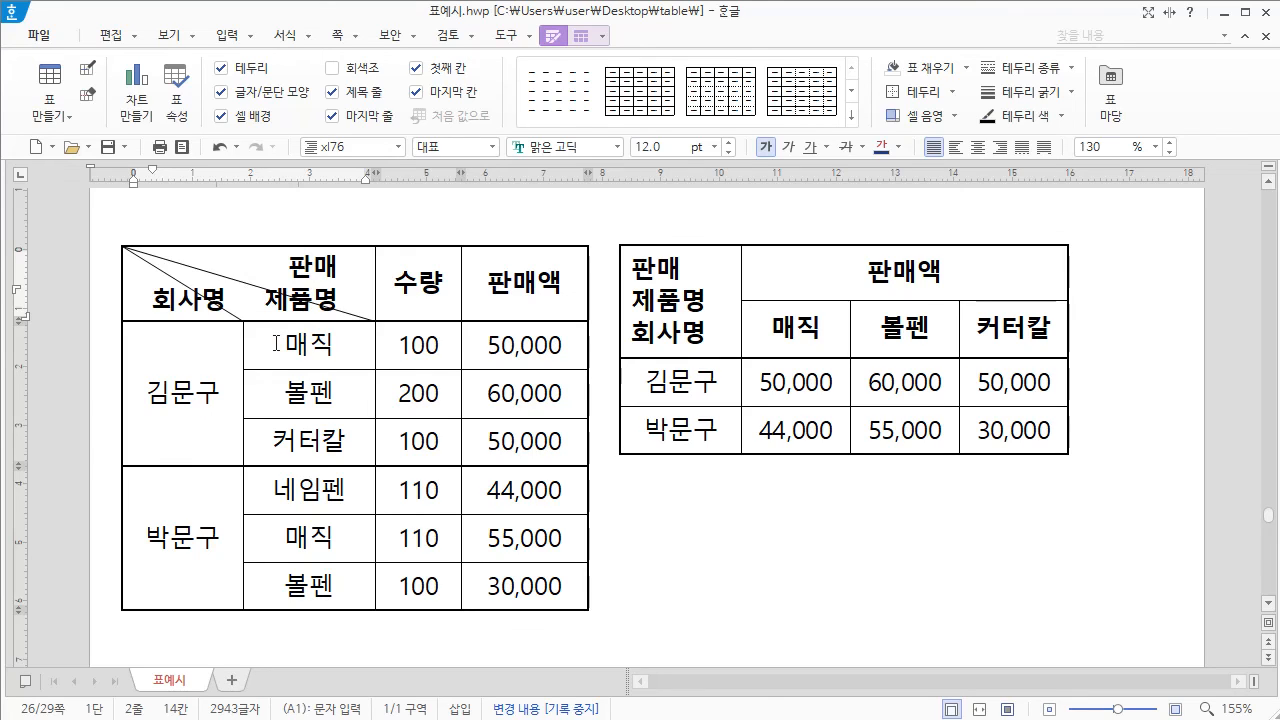
Step: Apply the two-line backslash diagonal, option (3), to the 판매/제품명/회사명 header cell of the second table
click(682, 300)
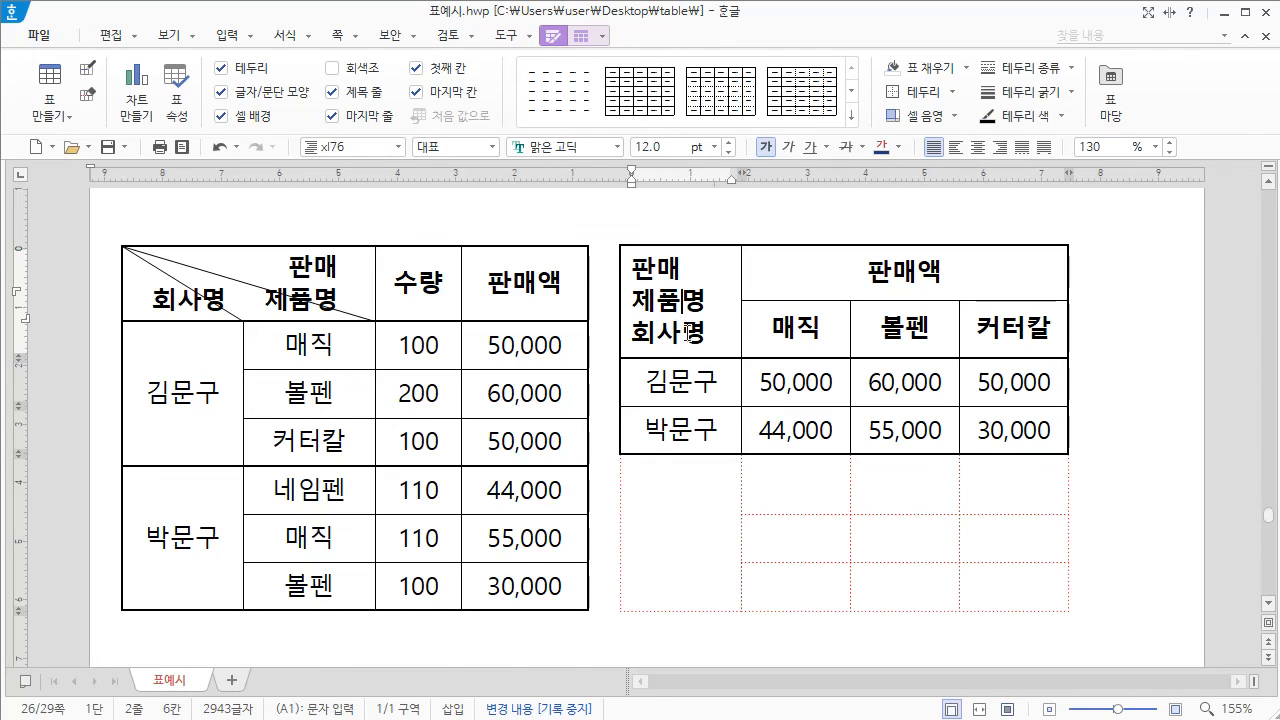
right_click(660, 288)
mouse_move(756, 556)
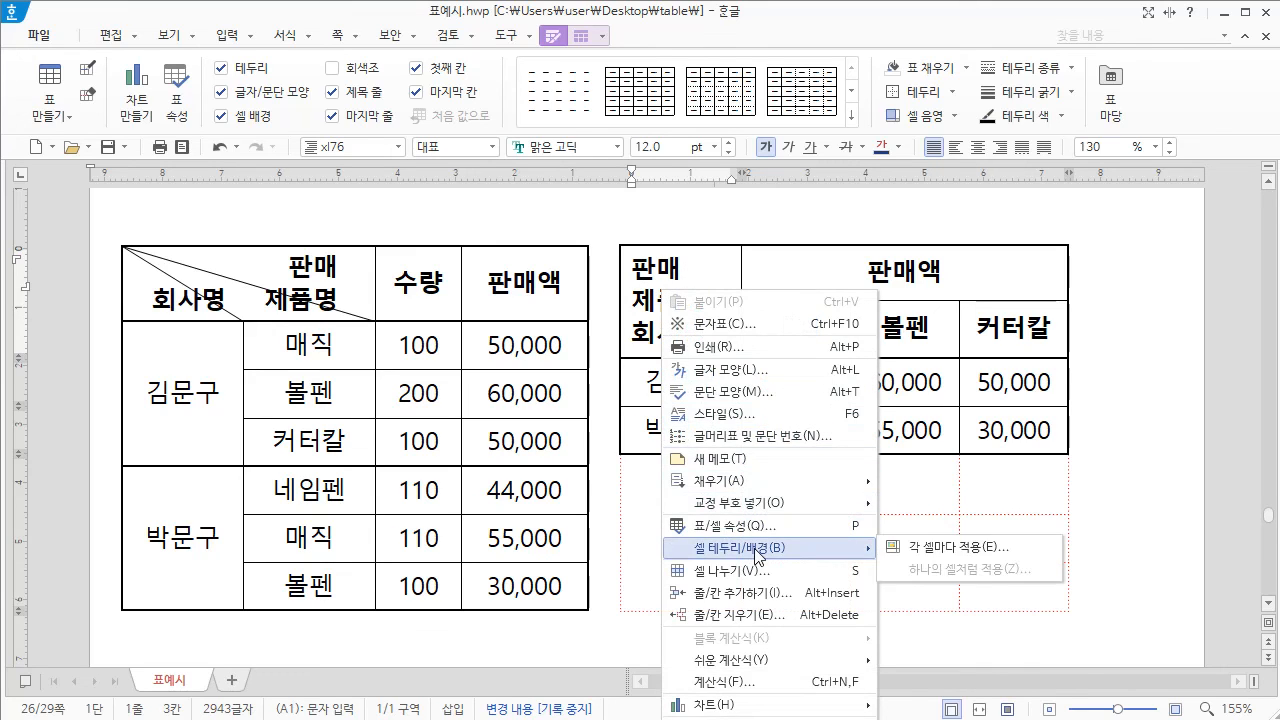
click(967, 551)
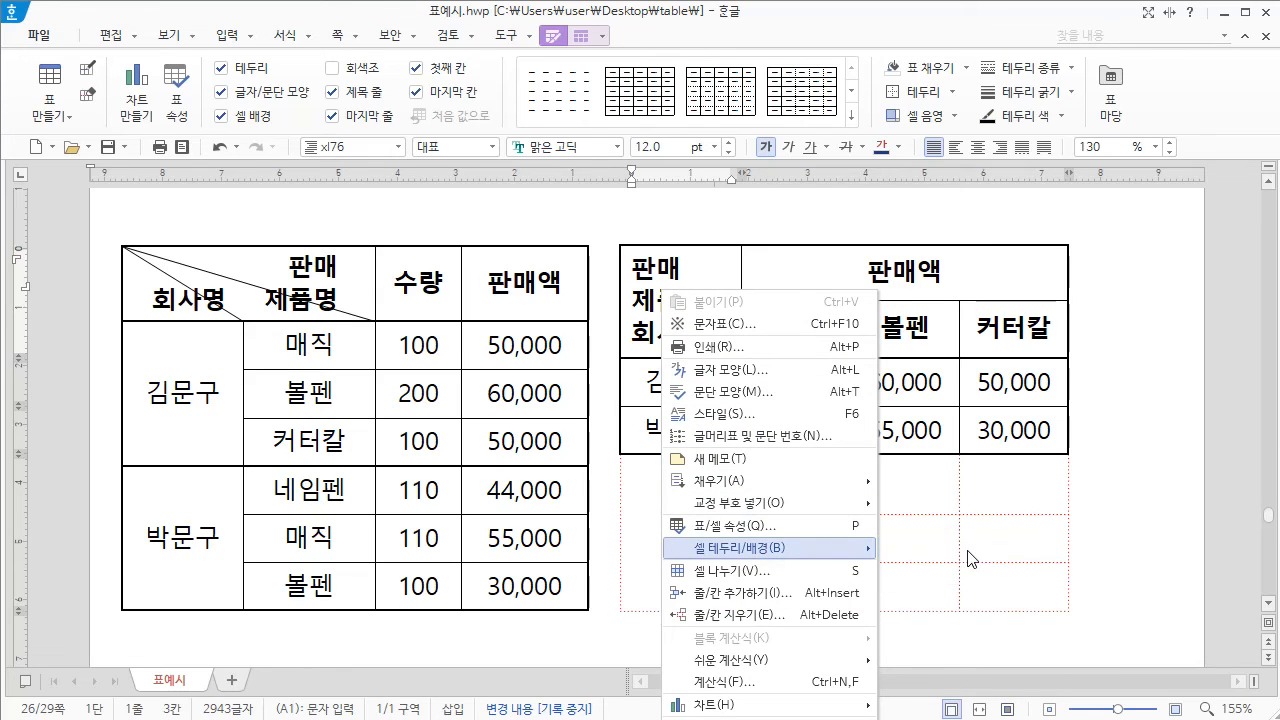
drag(631, 63, 298, 62)
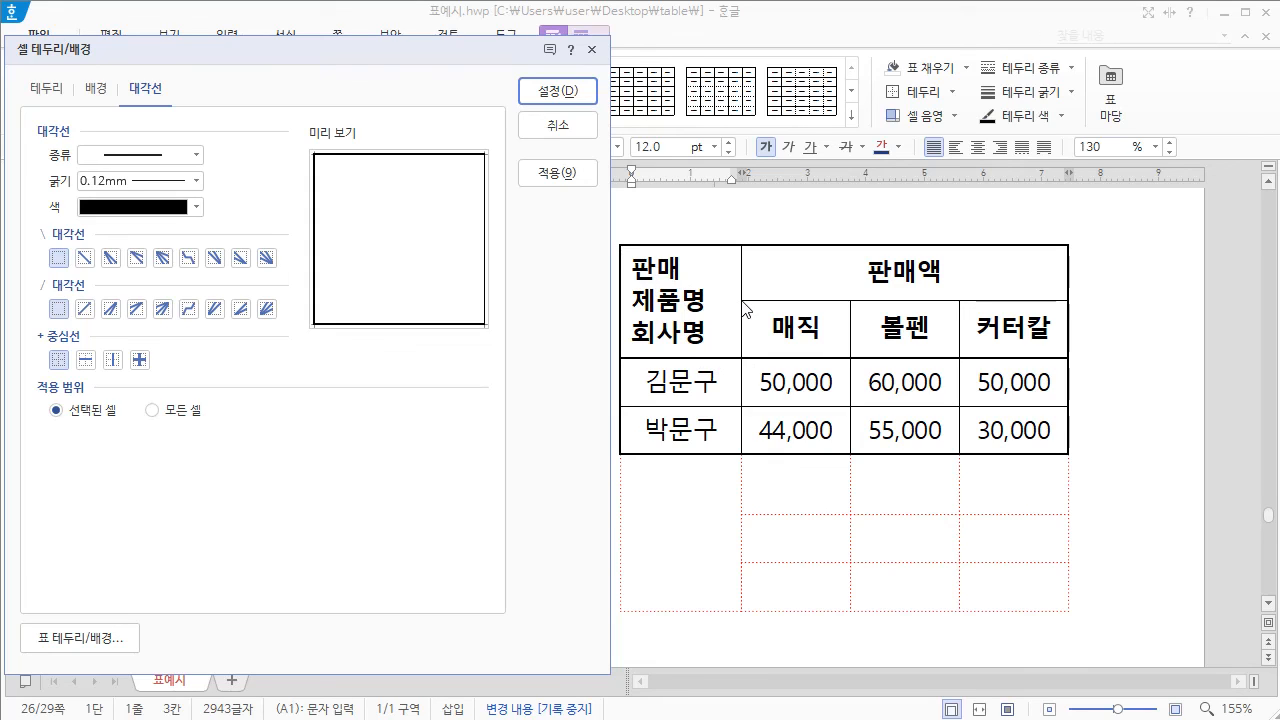
click(137, 258)
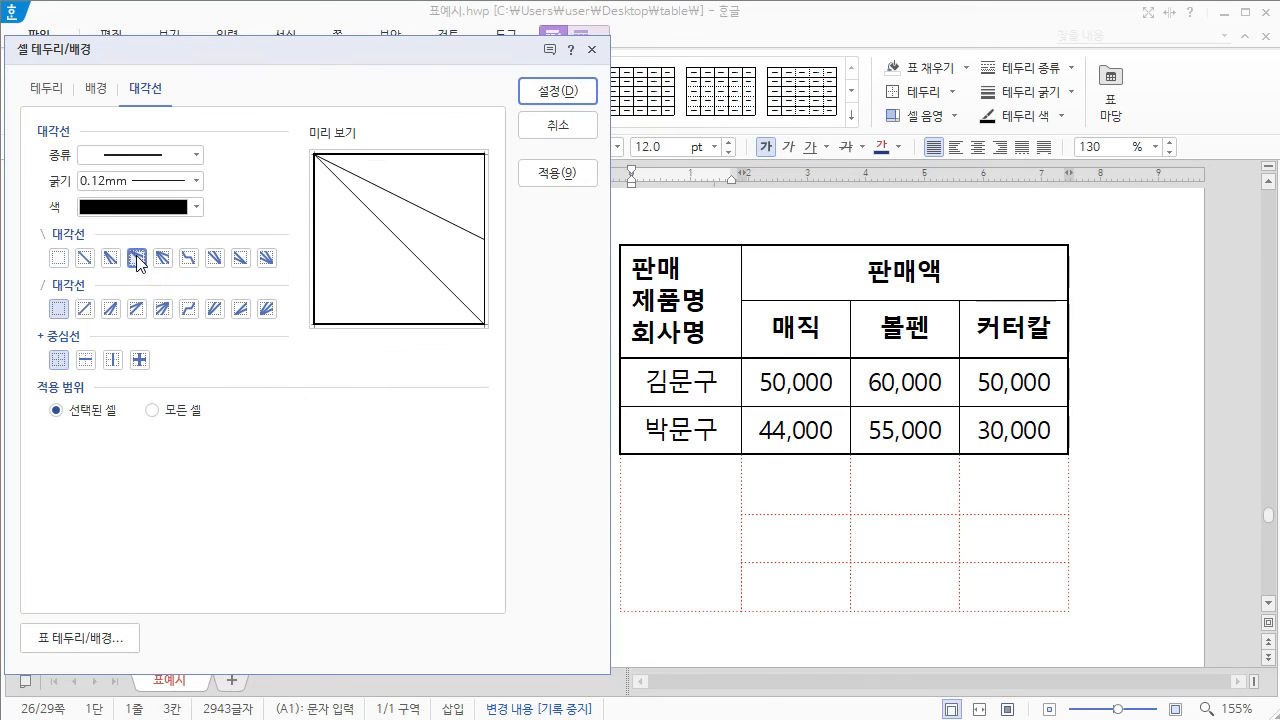
click(558, 91)
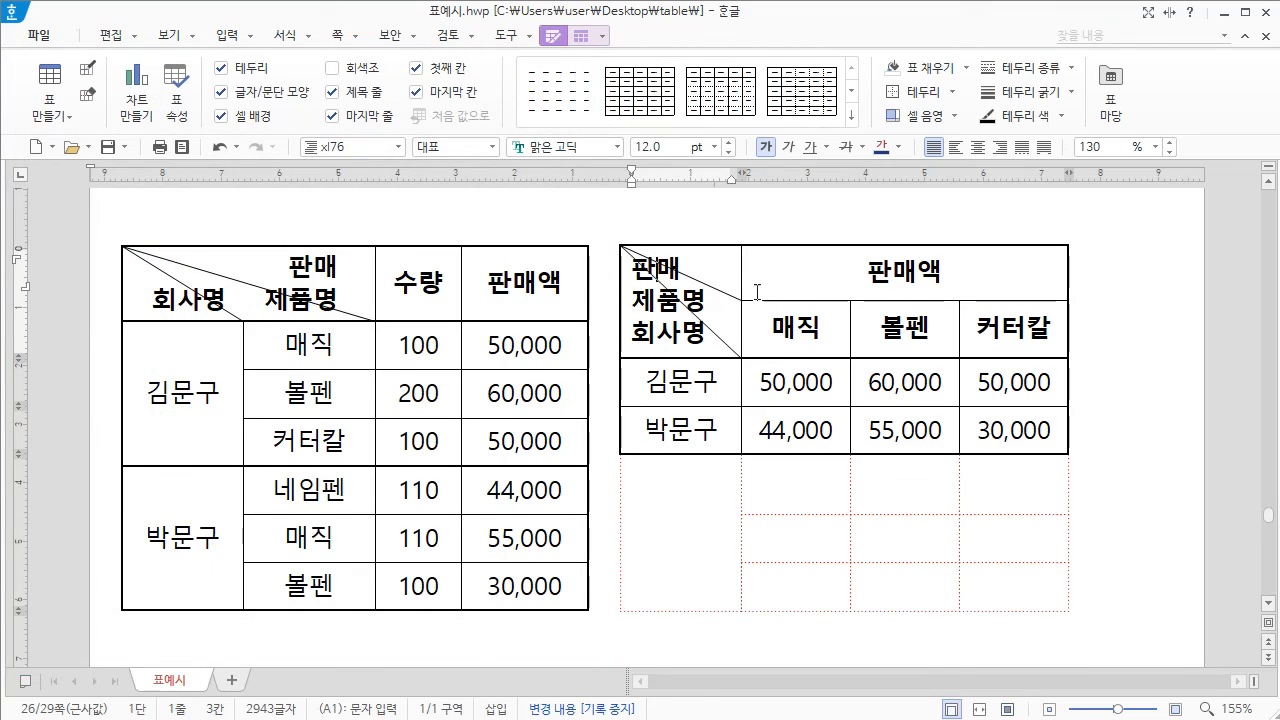
Step: Right-align the 판매 line in the second table's header cell and indent the start of the 제품명 line slightly
click(630, 268)
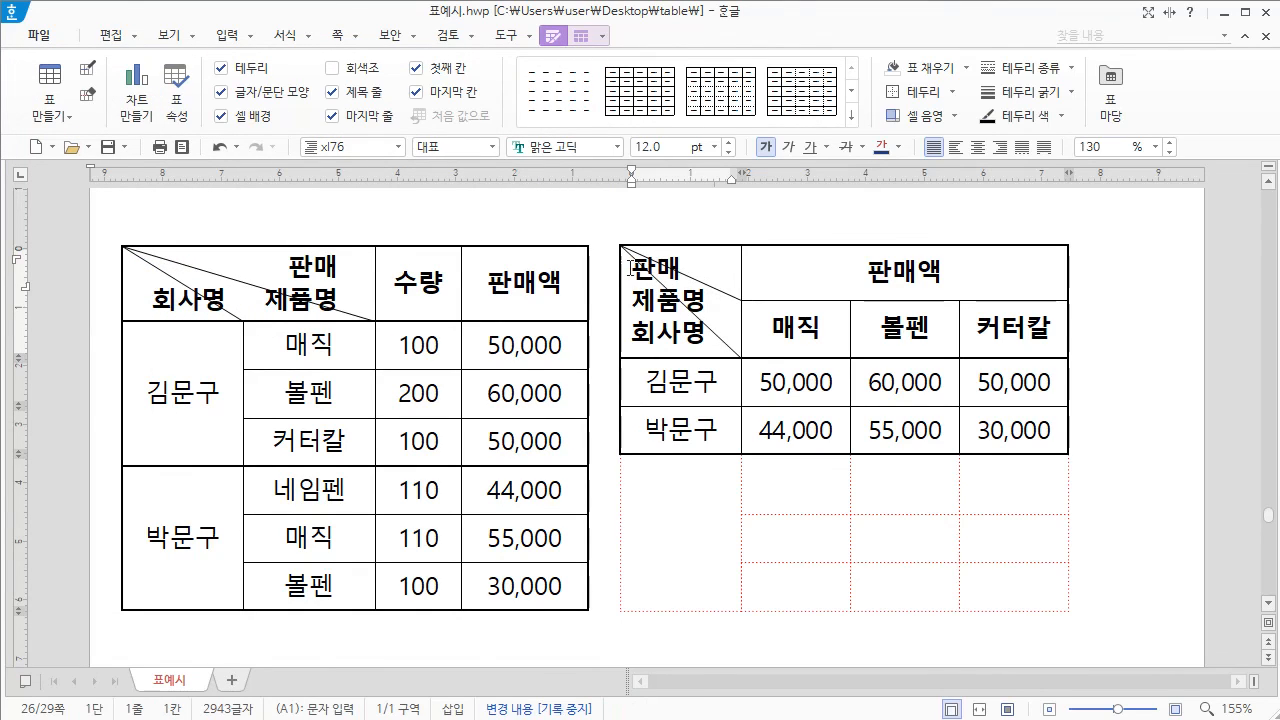
click(1000, 147)
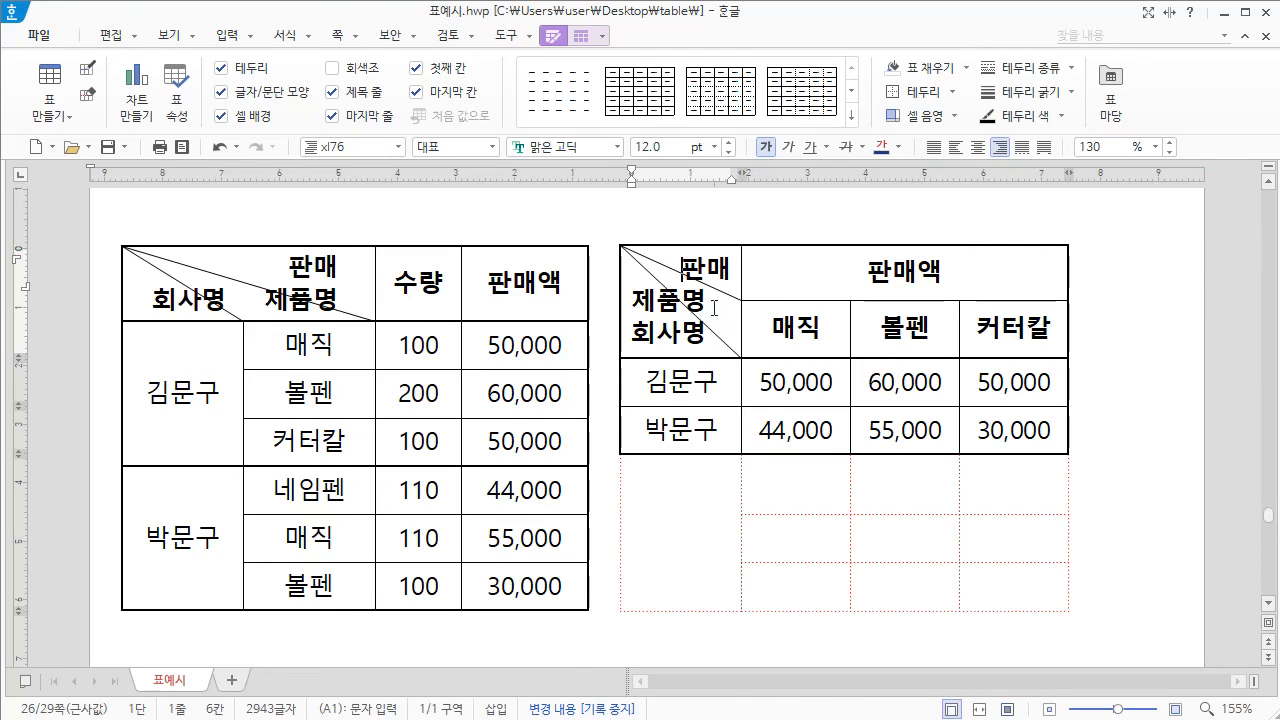
click(632, 298)
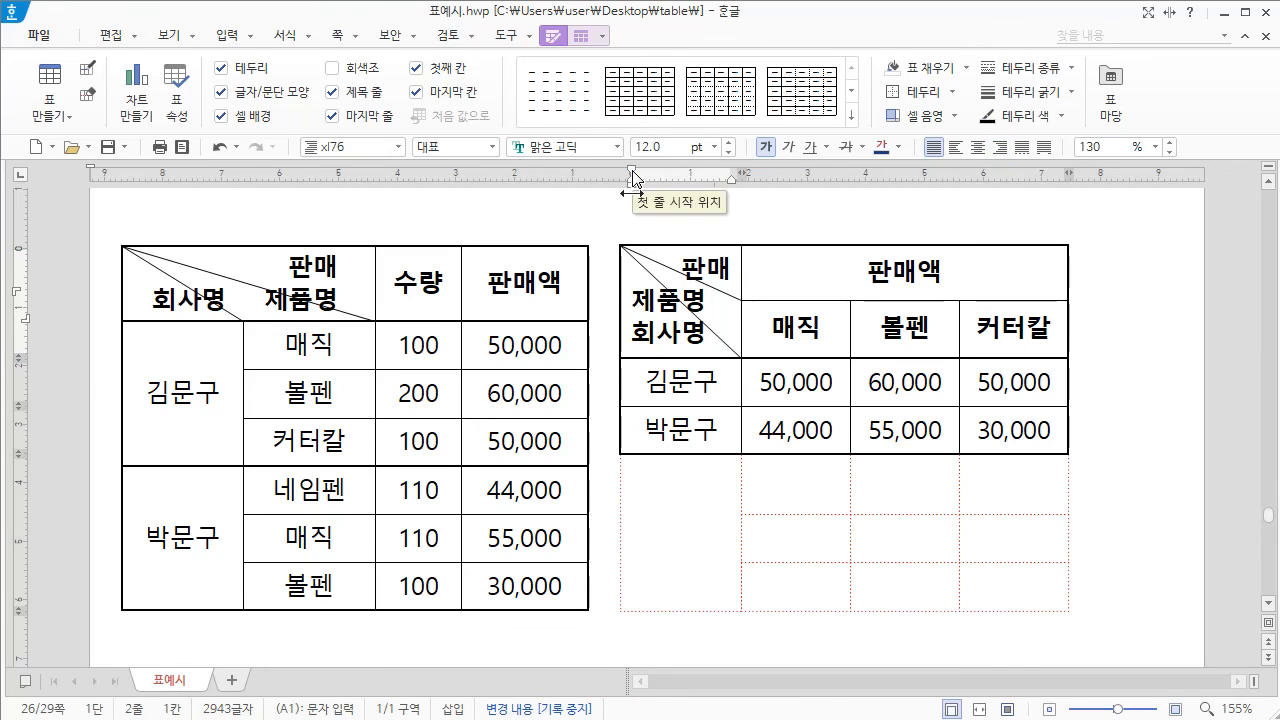
drag(632, 177, 646, 178)
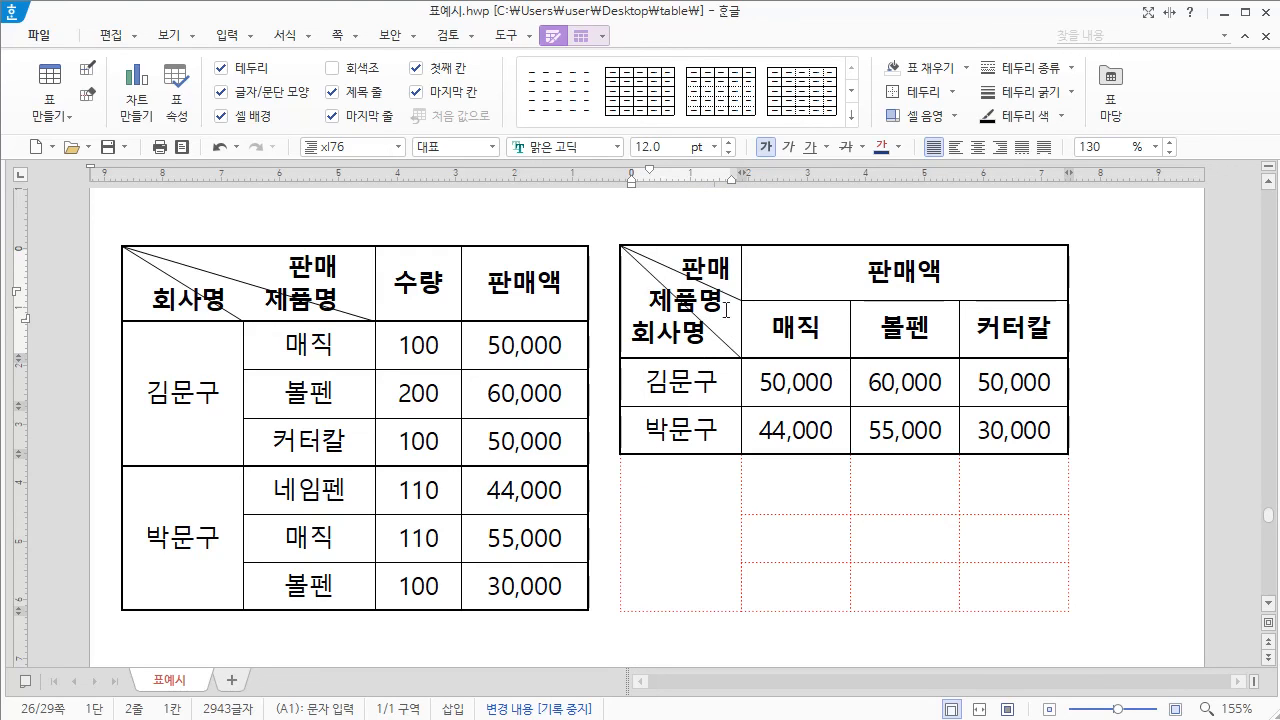